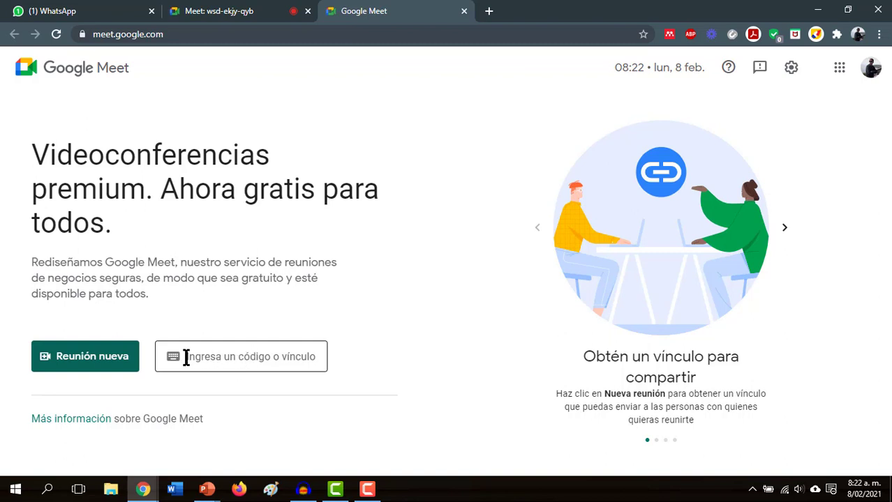
- Start instant meeting gxp-joic-ofg from Reunión nueva with the camera off and the ready panel closed
{"action": "left_click", "coordinate": [103, 368]}
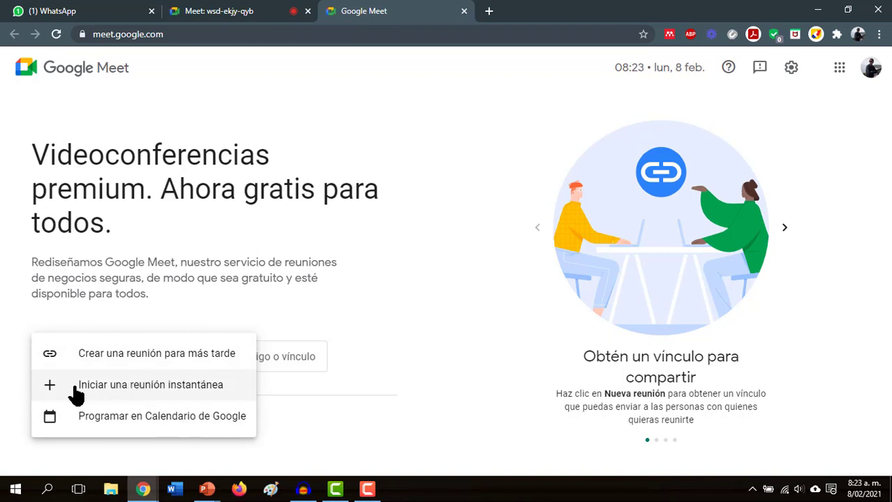
{"action": "left_click", "coordinate": [177, 389]}
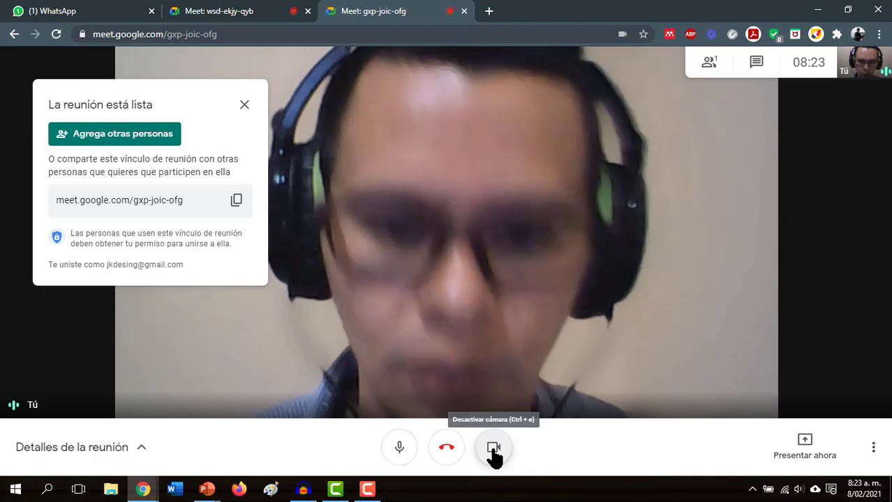
{"action": "left_click", "coordinate": [493, 453]}
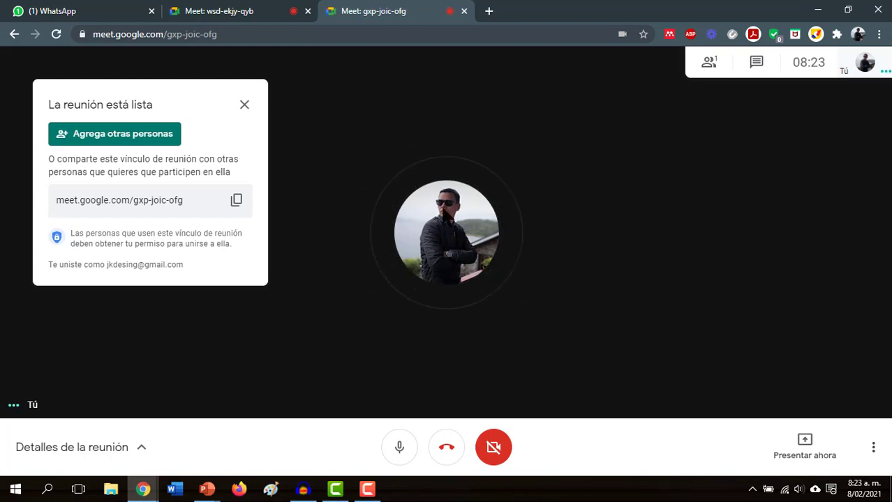
{"action": "left_click", "coordinate": [245, 106]}
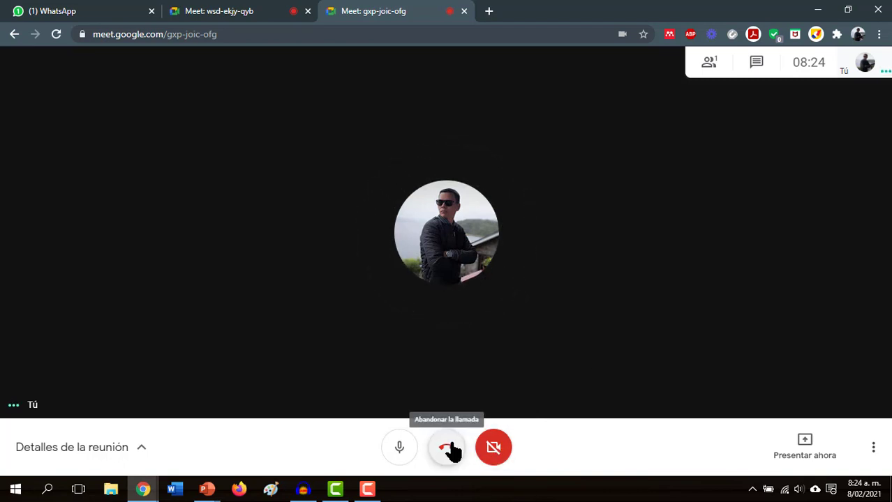
- Hang up the gxp-joic-ofg call, return to the Meet home page, and open a blank browser tab
{"action": "left_click", "coordinate": [450, 445]}
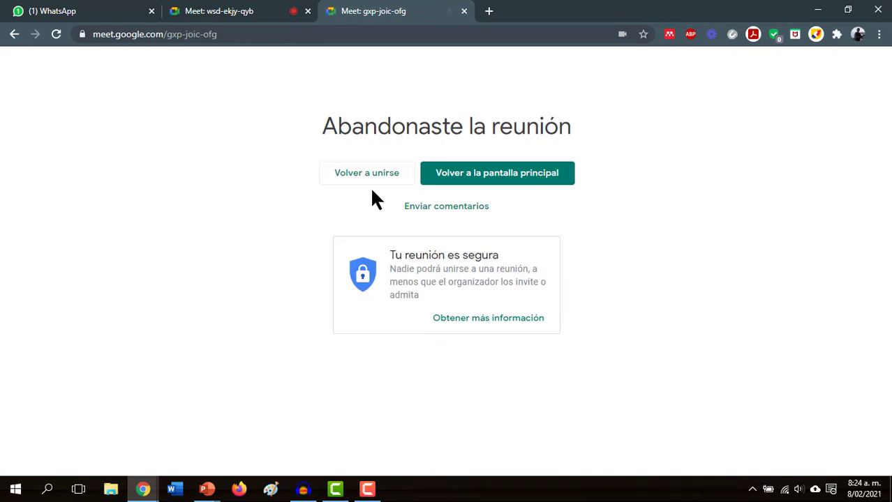
{"action": "left_click", "coordinate": [472, 177]}
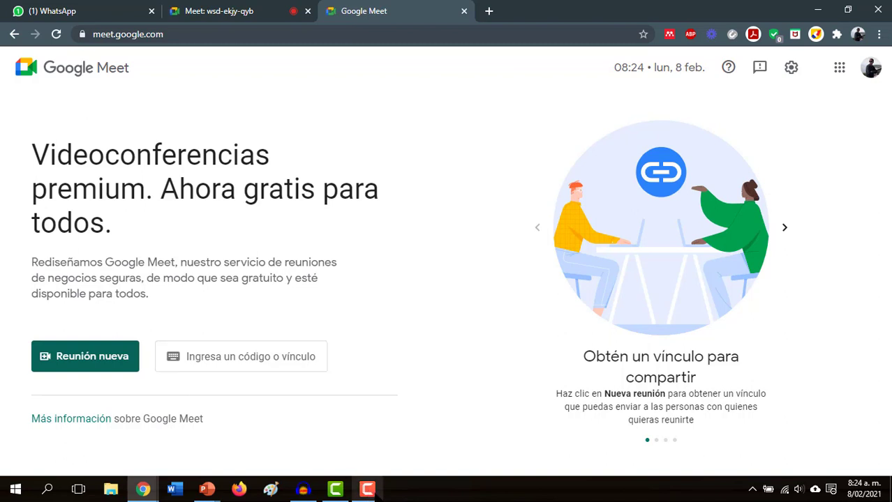
{"action": "mouse_move", "coordinate": [367, 489]}
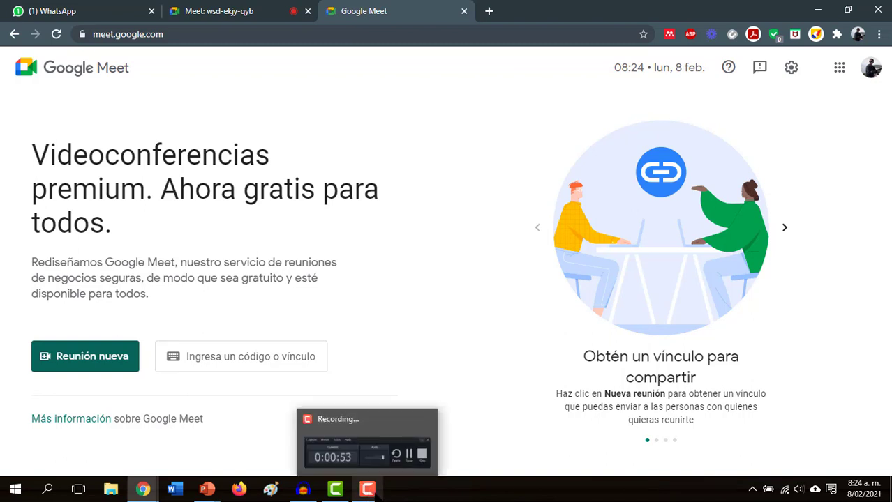
{"action": "left_click", "coordinate": [370, 491]}
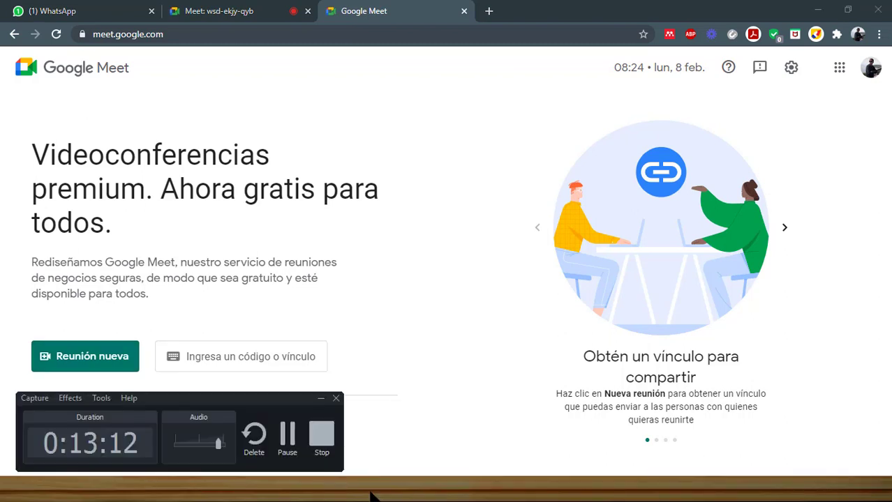
{"action": "left_click", "coordinate": [321, 401]}
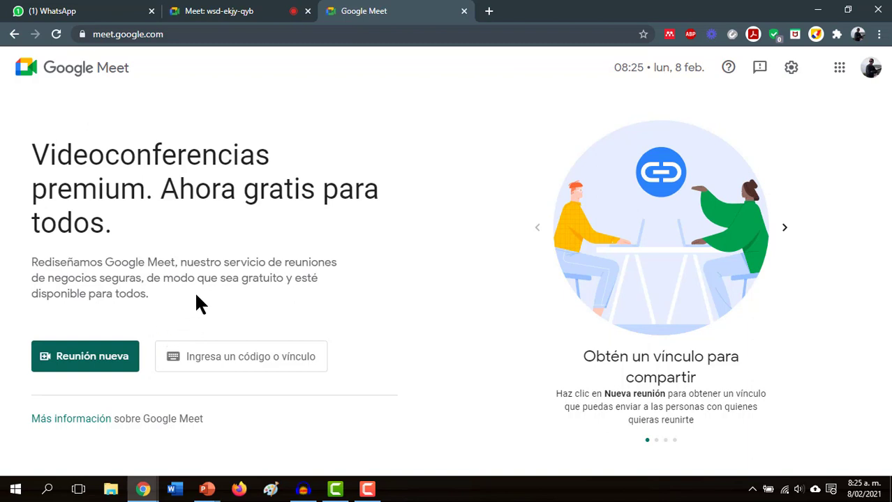
{"action": "left_click", "coordinate": [490, 13]}
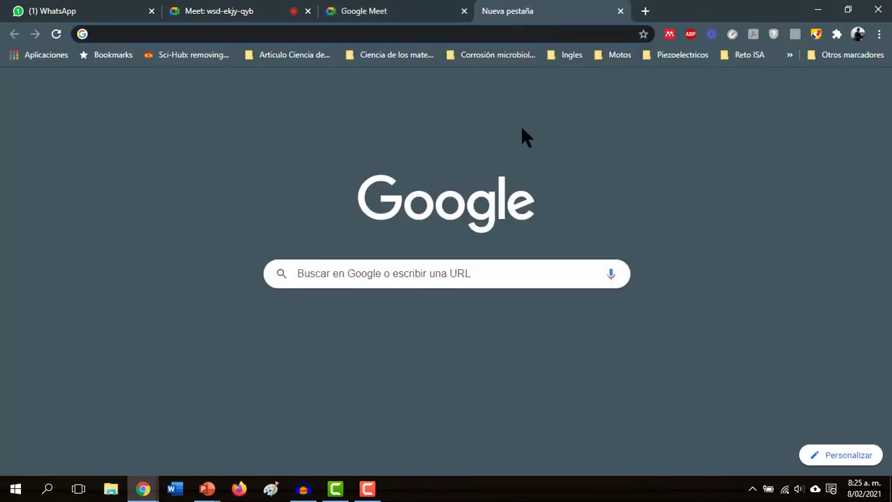
{"action": "type", "text": "m"}
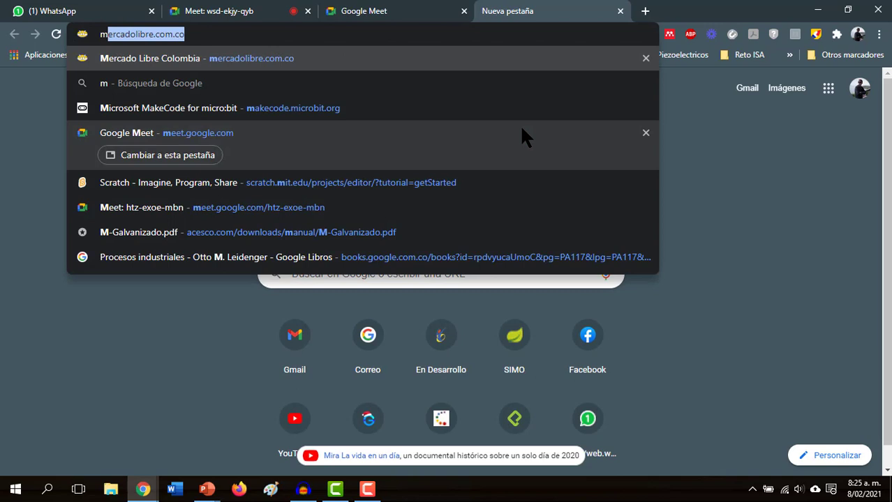
{"action": "type", "text": "eet"}
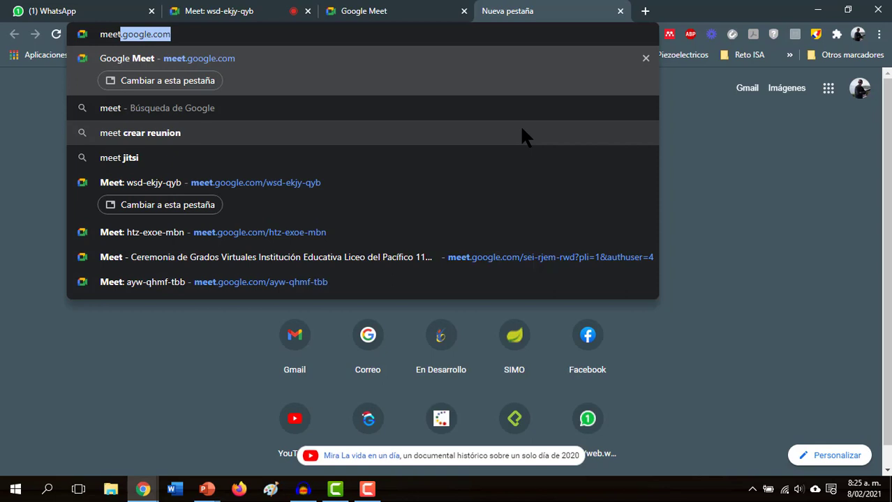
{"action": "key", "text": "Down"}
{"action": "key", "text": "Down"}
{"action": "key", "text": "Down"}
{"action": "key", "text": "Down"}
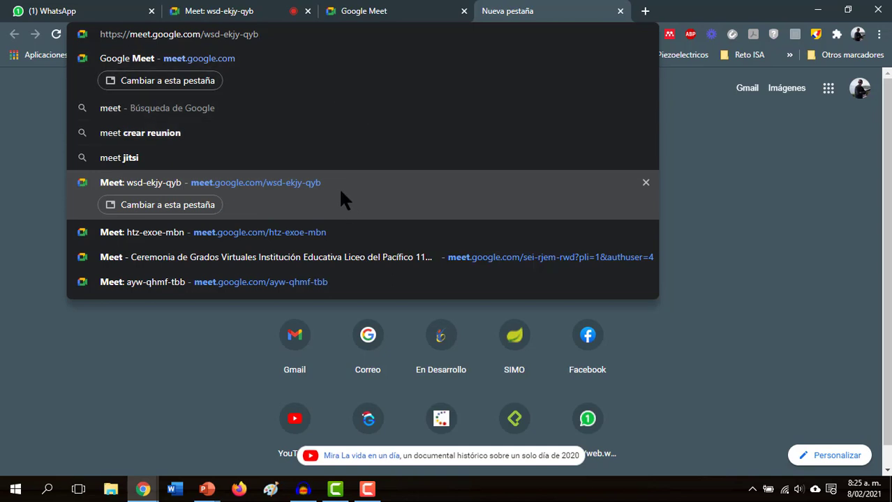
{"action": "left_click", "coordinate": [321, 232]}
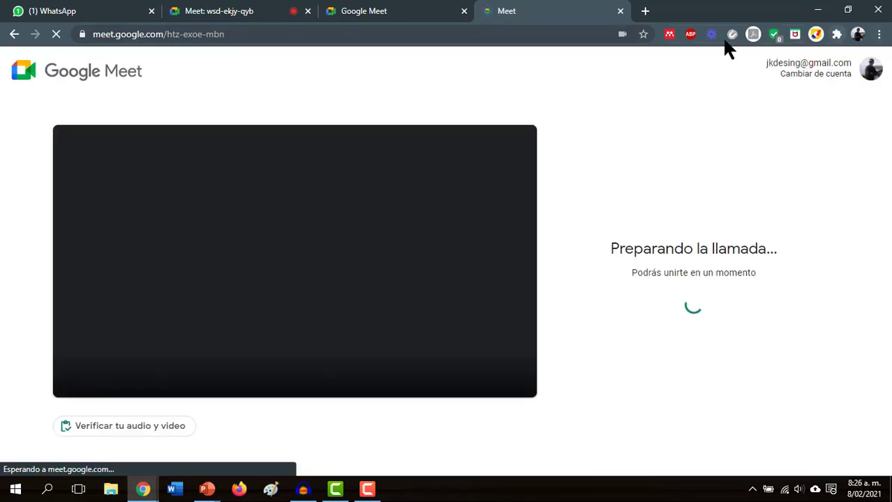
- Copy the meet.google.com/htz-exoe-mbn address and switch to Paint
{"action": "left_click_drag", "start_coordinate": [234, 33], "coordinate": [66, 41]}
{"action": "key", "text": "ctrl+c"}
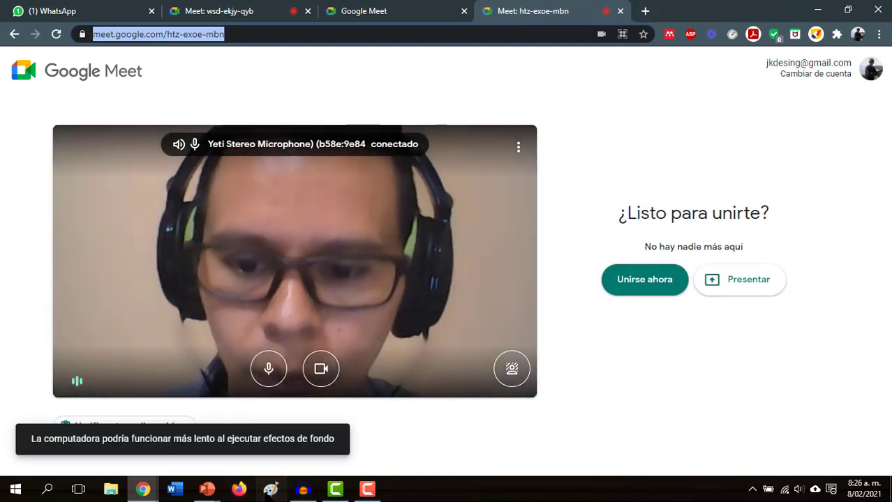
{"action": "left_click", "coordinate": [303, 304]}
{"action": "key", "text": "alt+Tab"}
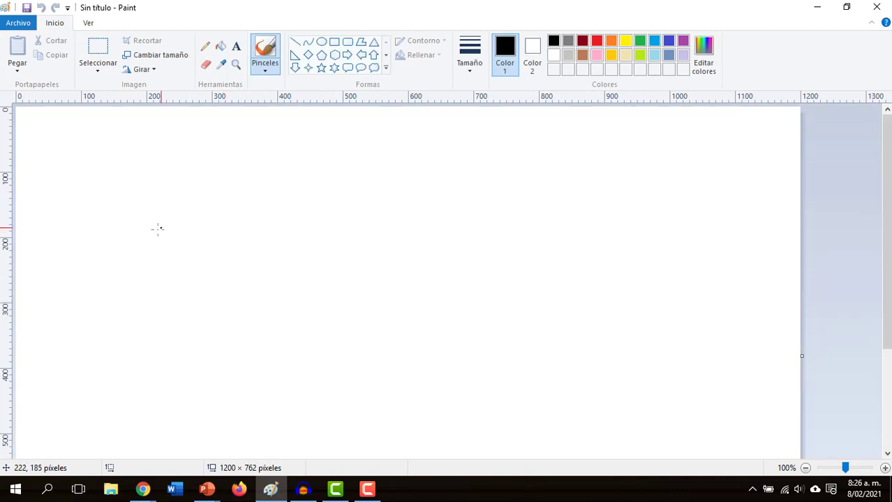
- Paste the meeting link into a text box on the Paint canvas, widened to one line
{"action": "left_click", "coordinate": [136, 200]}
{"action": "left_click", "coordinate": [236, 48]}
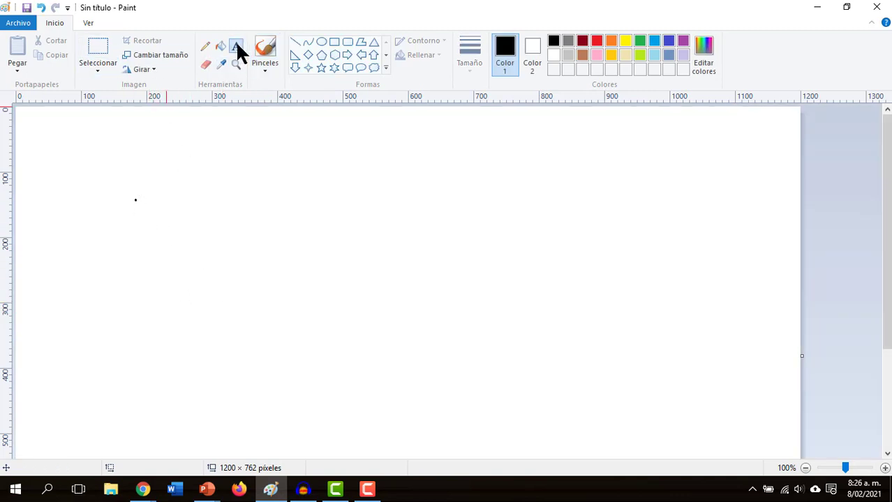
{"action": "left_click", "coordinate": [185, 217]}
{"action": "key", "text": "ctrl+v"}
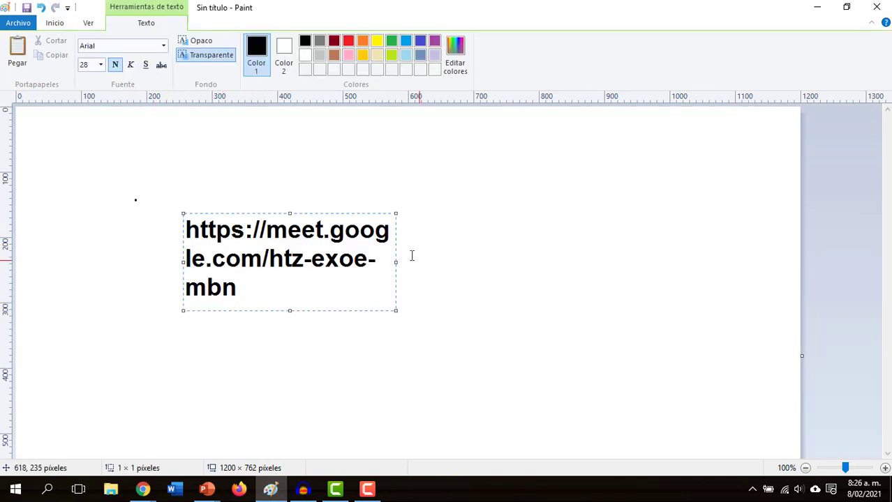
{"action": "left_click_drag", "start_coordinate": [396, 262], "coordinate": [728, 246]}
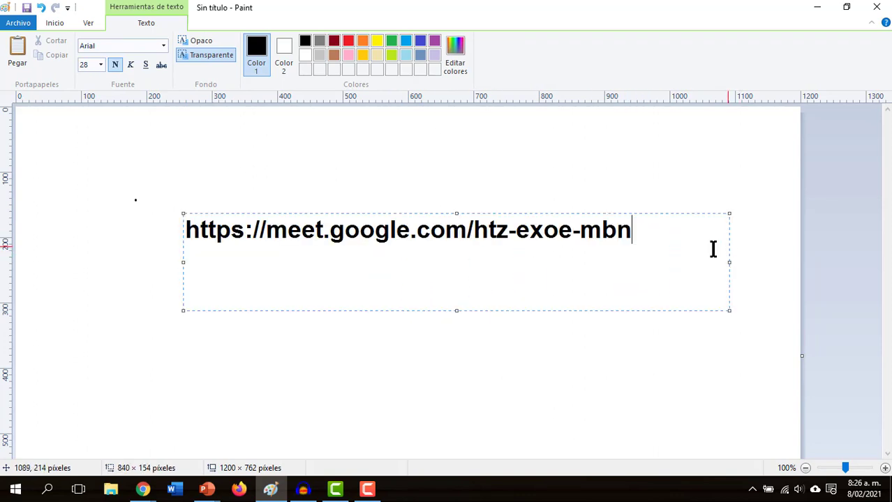
{"action": "left_click", "coordinate": [398, 361]}
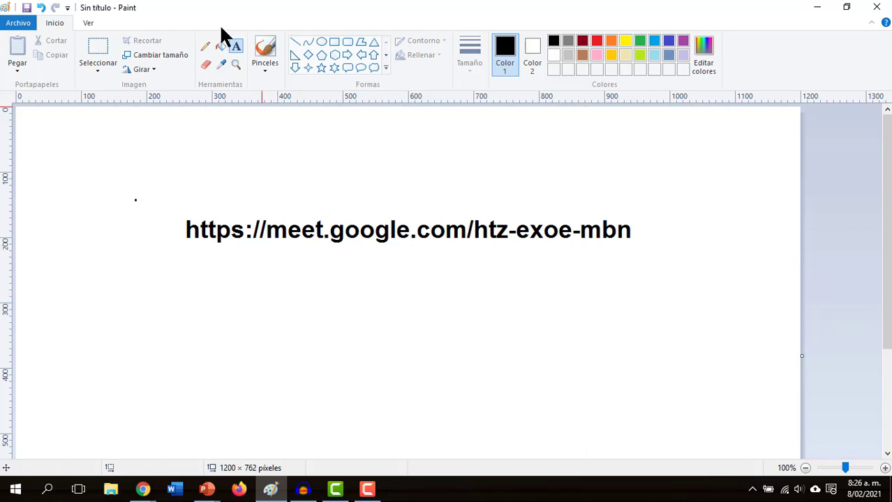
- Draw a red rectangle over the link and a blue one around /htz-exoe-mbn
{"action": "left_click", "coordinate": [334, 42]}
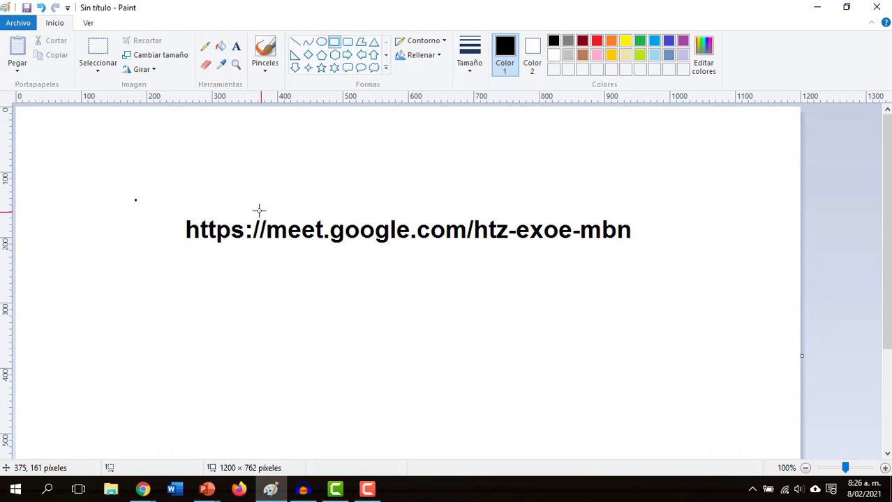
{"action": "left_click", "coordinate": [597, 41]}
{"action": "left_click_drag", "start_coordinate": [256, 206], "coordinate": [472, 252]}
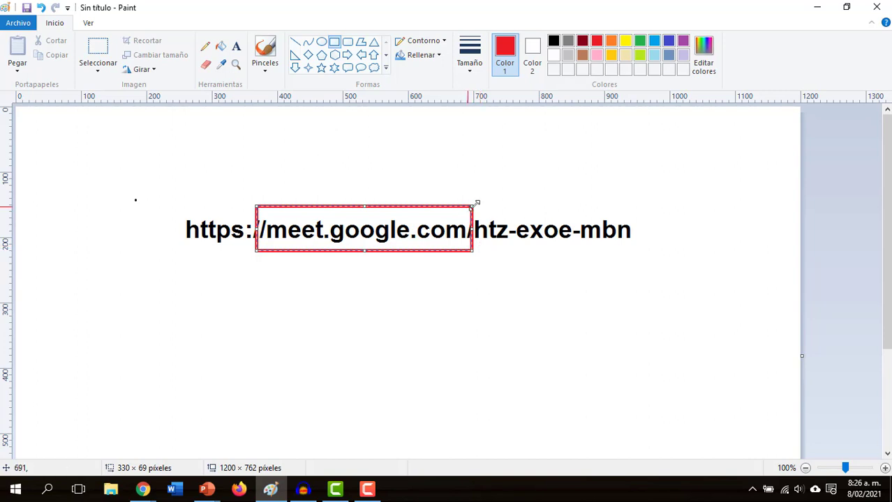
{"action": "left_click_drag", "start_coordinate": [470, 229], "coordinate": [641, 229]}
{"action": "left_click", "coordinate": [486, 290]}
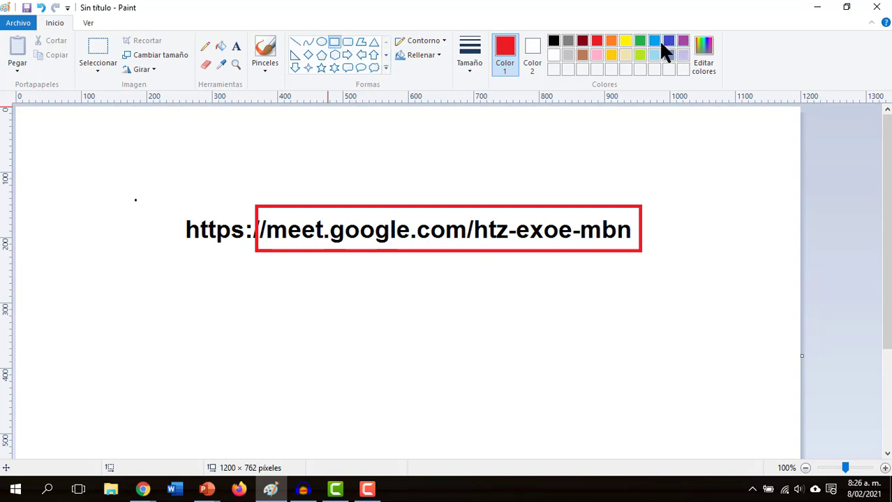
{"action": "mouse_move", "coordinate": [468, 207]}
{"action": "left_mouse_down"}
{"action": "mouse_move", "coordinate": [611, 287]}
{"action": "mouse_move", "coordinate": [660, 277]}
{"action": "mouse_move", "coordinate": [643, 271]}
{"action": "left_mouse_up"}
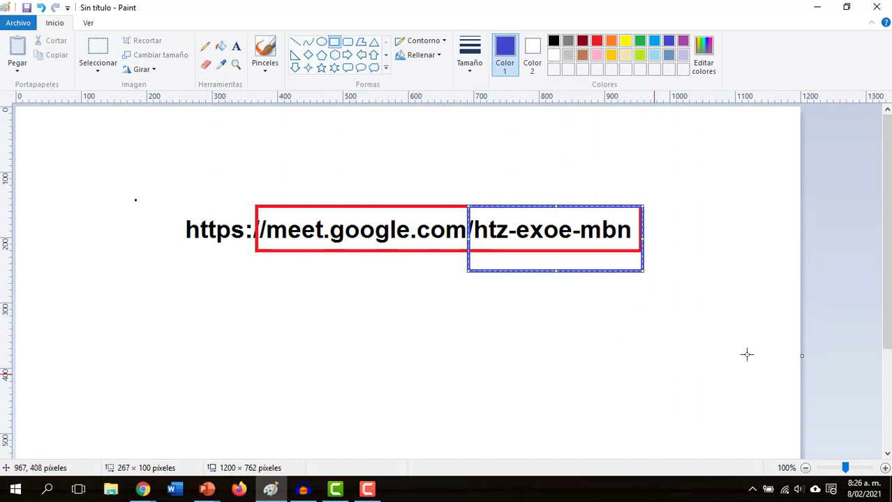
{"action": "left_click", "coordinate": [612, 312]}
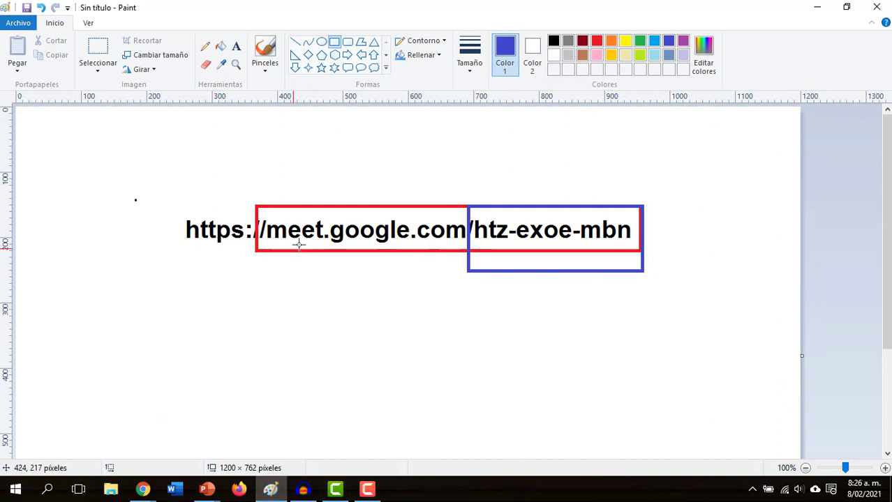
- Underline meet.google.com with a thin green line, then return to the Meet join page
{"action": "left_click", "coordinate": [640, 42]}
{"action": "left_click_drag", "start_coordinate": [256, 243], "coordinate": [465, 246]}
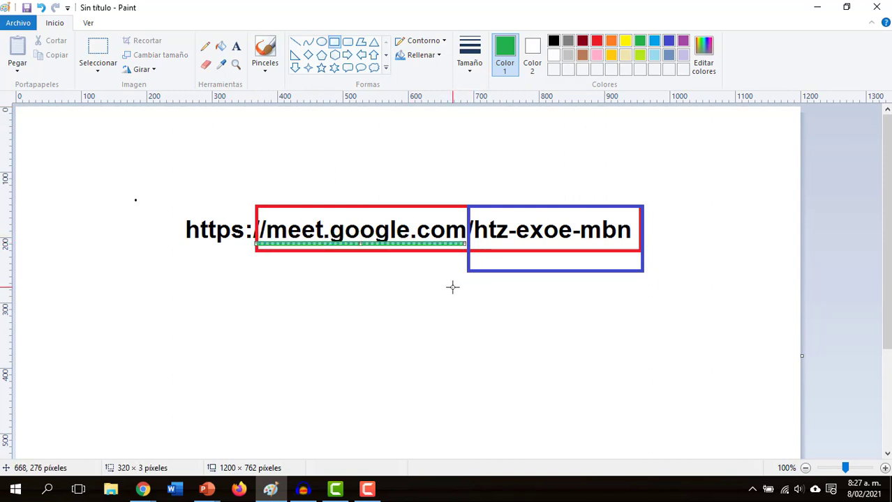
{"action": "left_click", "coordinate": [453, 287]}
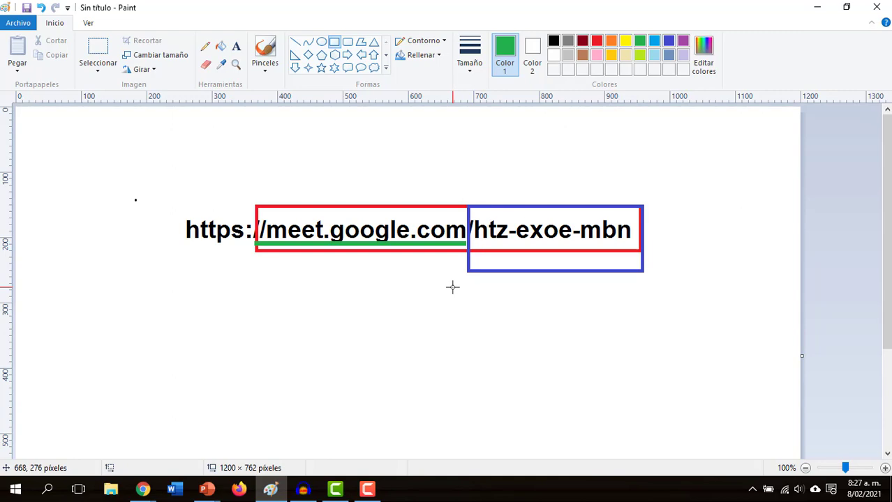
{"action": "key", "text": "alt+Tab"}
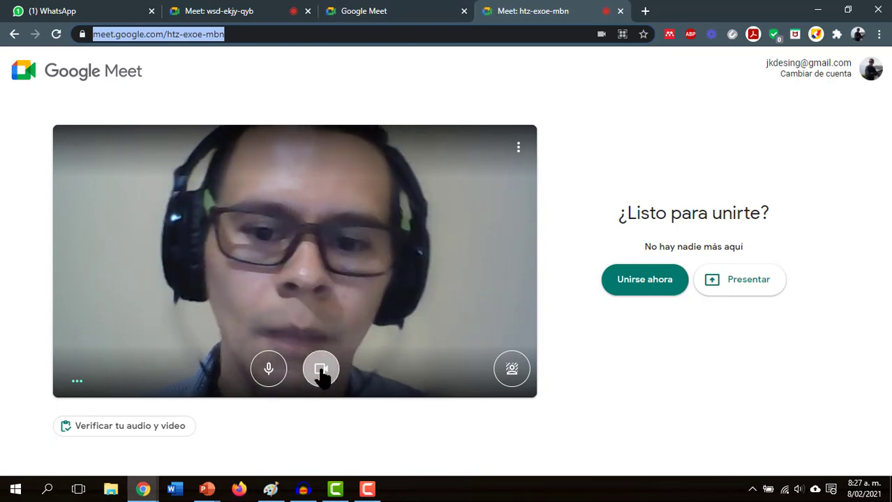
{"action": "left_click", "coordinate": [319, 369]}
{"action": "left_click", "coordinate": [266, 370]}
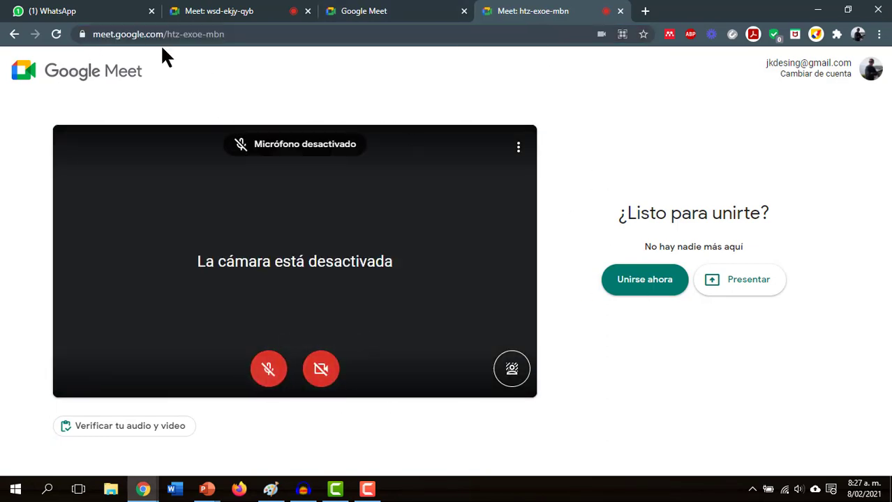
{"action": "left_click_drag", "start_coordinate": [254, 34], "coordinate": [197, 35]}
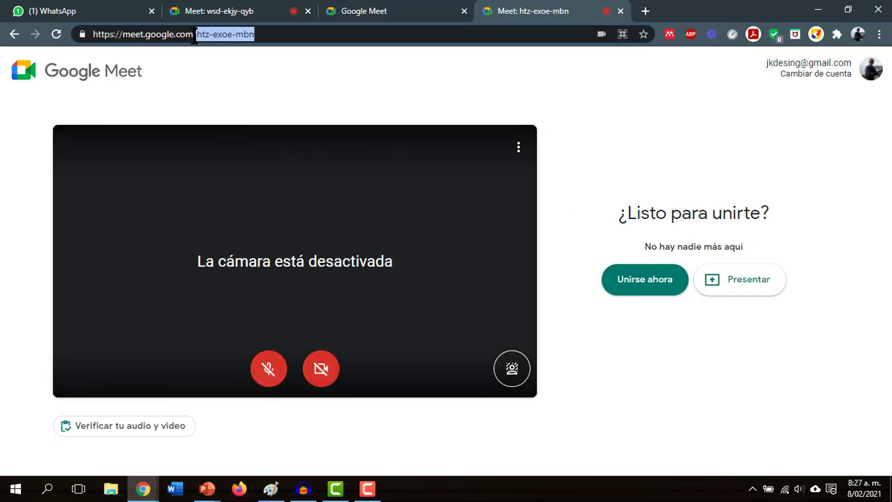
{"action": "key", "text": "BackSpace"}
{"action": "key", "text": "Return"}
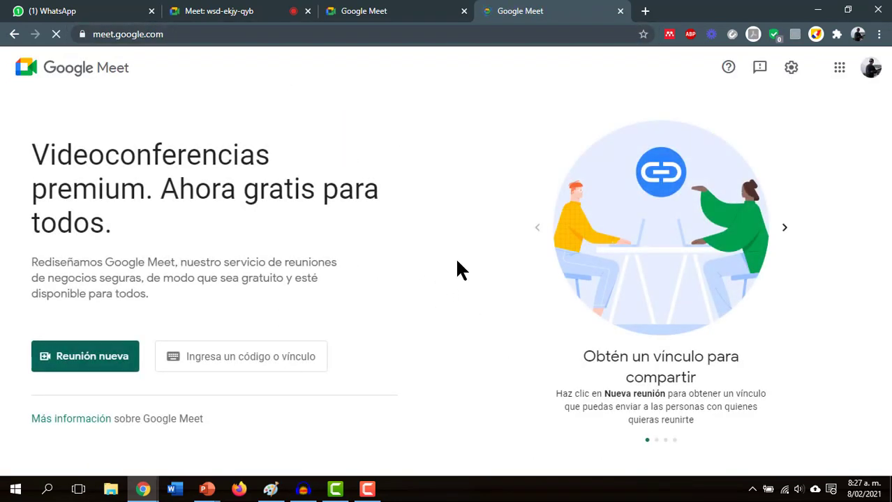
{"action": "left_click", "coordinate": [98, 370]}
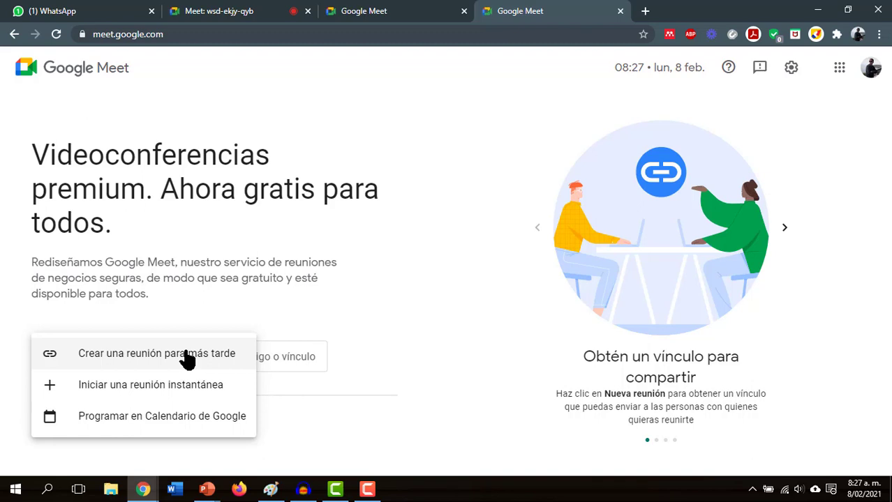
{"action": "left_click", "coordinate": [187, 359]}
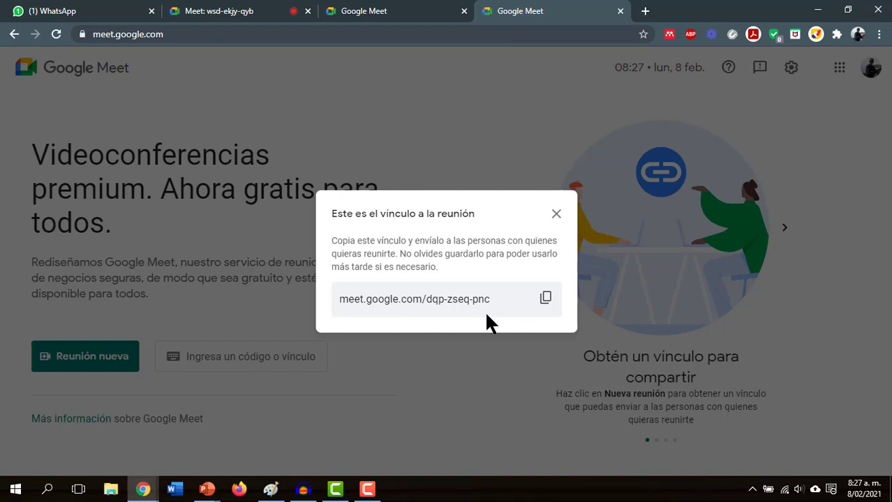
{"action": "left_click", "coordinate": [542, 298]}
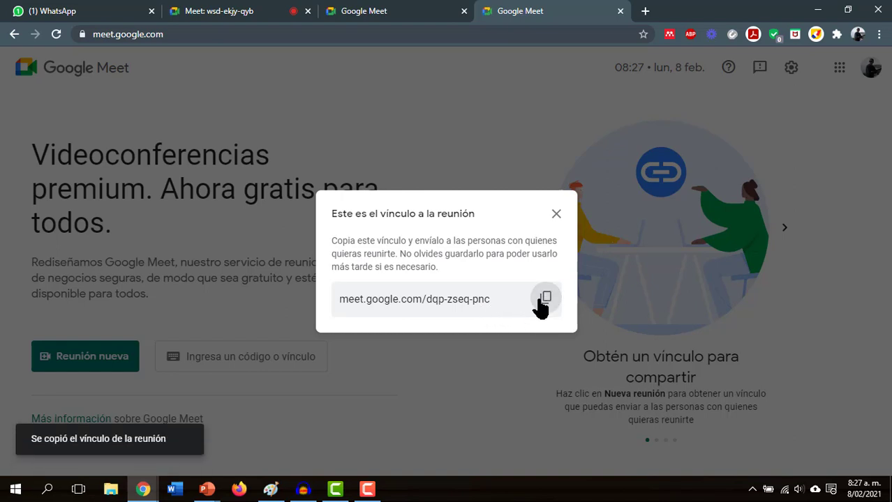
{"action": "left_click", "coordinate": [247, 9]}
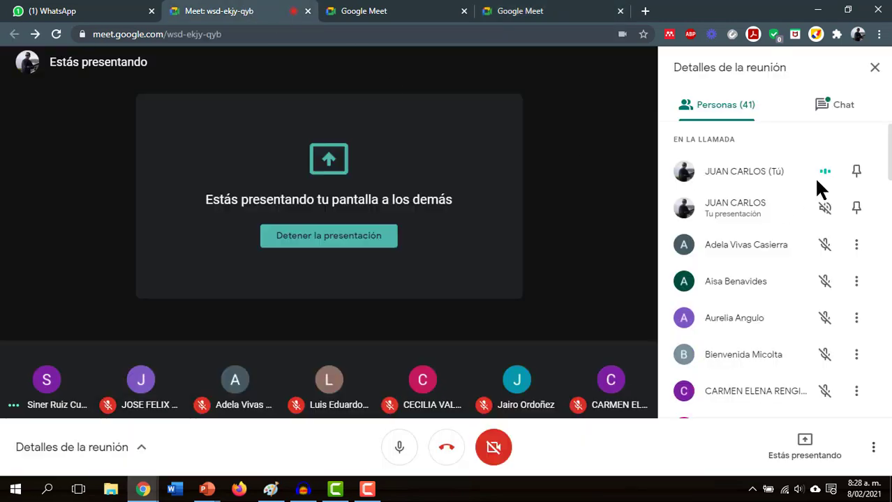
- Post the dqp-zseq-pnc link in the class chat, open it, and turn the lobby camera off
{"action": "left_click", "coordinate": [840, 117]}
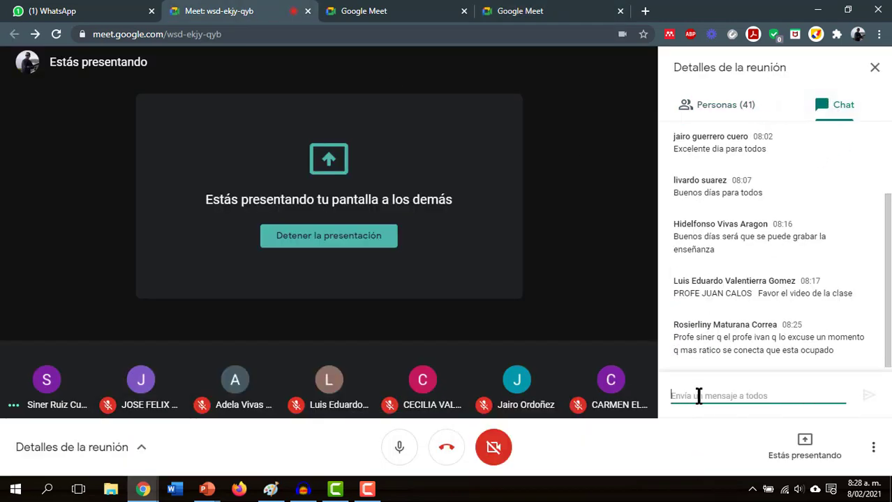
{"action": "key", "text": "ctrl+v"}
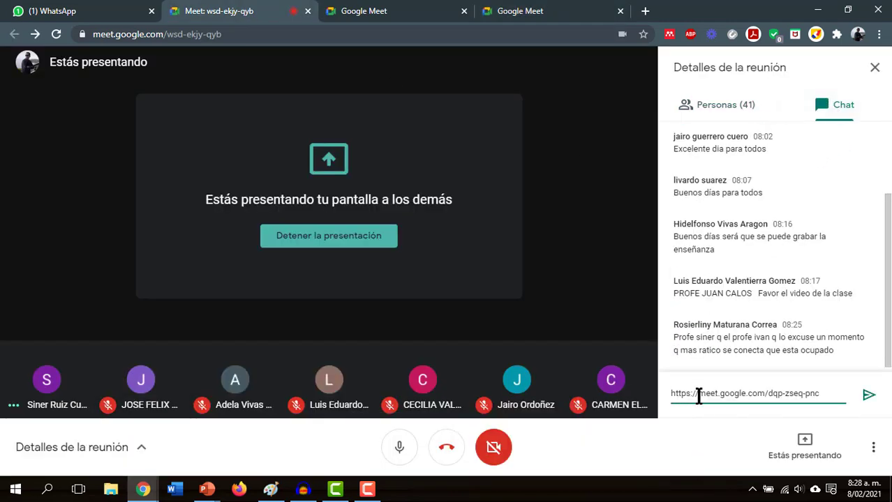
{"action": "key", "text": "Return"}
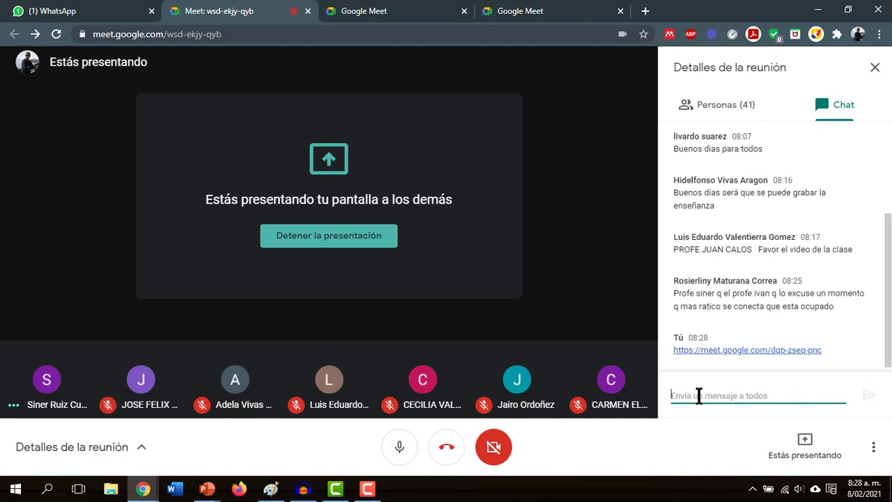
{"action": "left_click", "coordinate": [777, 355]}
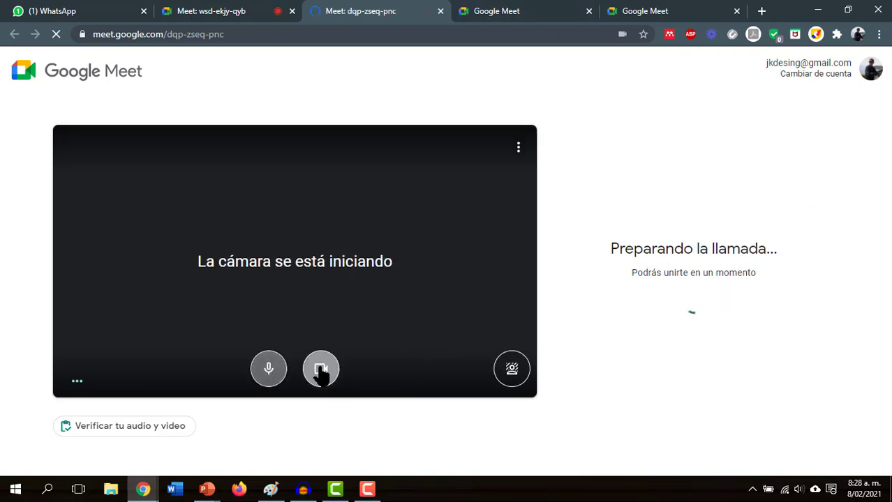
{"action": "left_click", "coordinate": [321, 370]}
{"action": "left_click", "coordinate": [269, 370]}
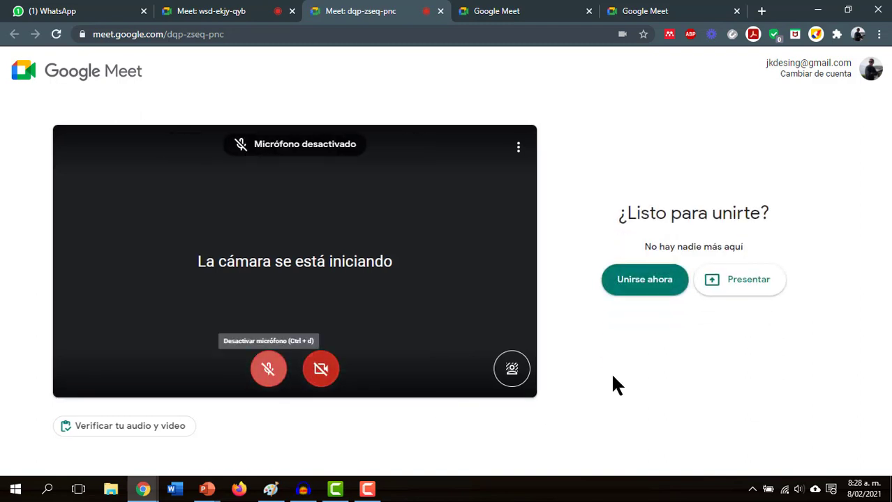
{"action": "left_click", "coordinate": [631, 283]}
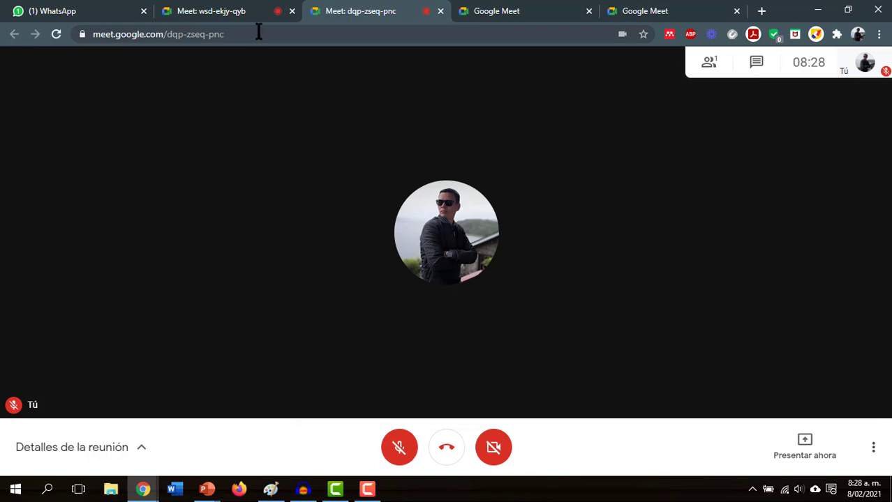
{"action": "left_click", "coordinate": [253, 11]}
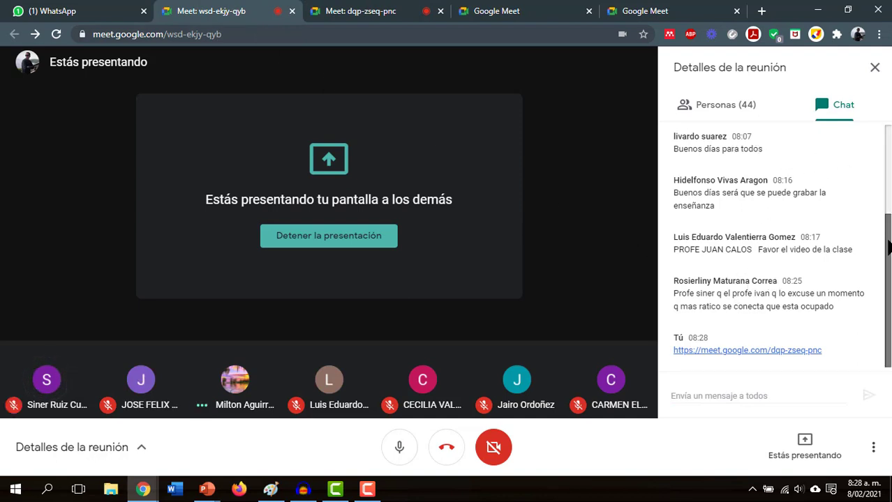
- Scroll the class chat and switch back to the dqp-zseq-pnc meeting tab
{"action": "left_click_drag", "start_coordinate": [888, 235], "coordinate": [887, 148]}
{"action": "left_click", "coordinate": [408, 11]}
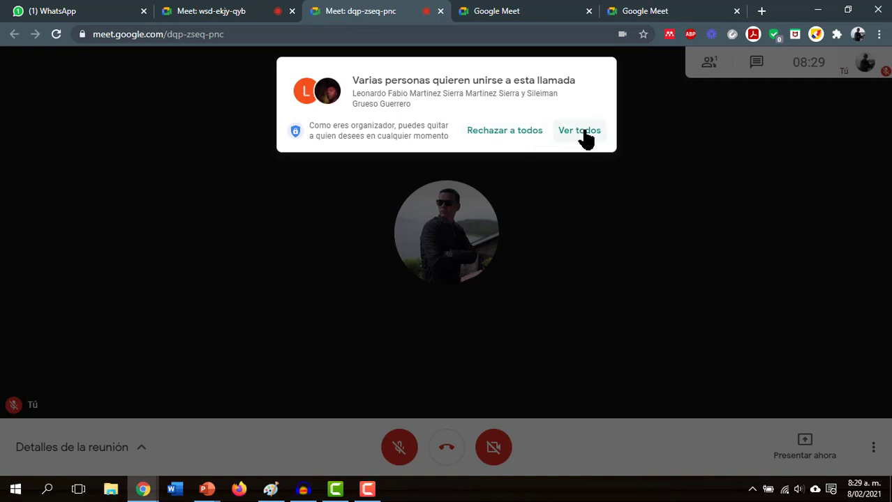
- Admit both waiting guests to dqp-zseq-pnc and show the three-person participant list
{"action": "left_click", "coordinate": [589, 133]}
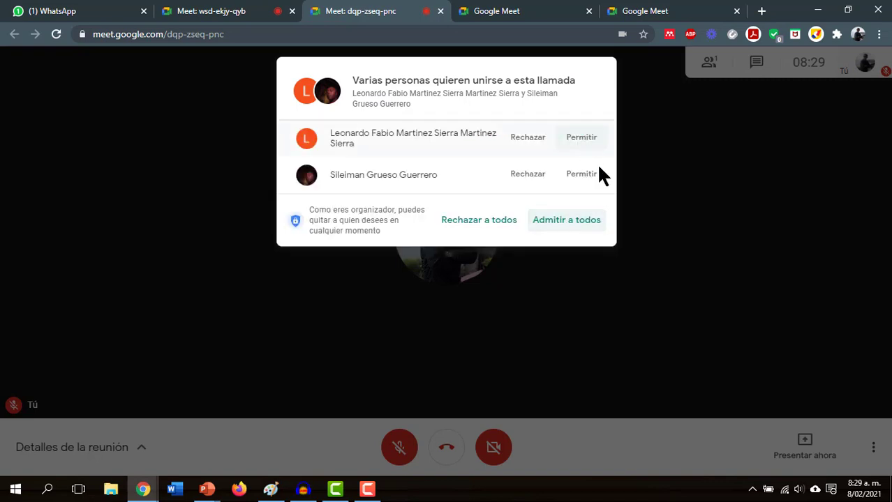
{"action": "left_click", "coordinate": [582, 171]}
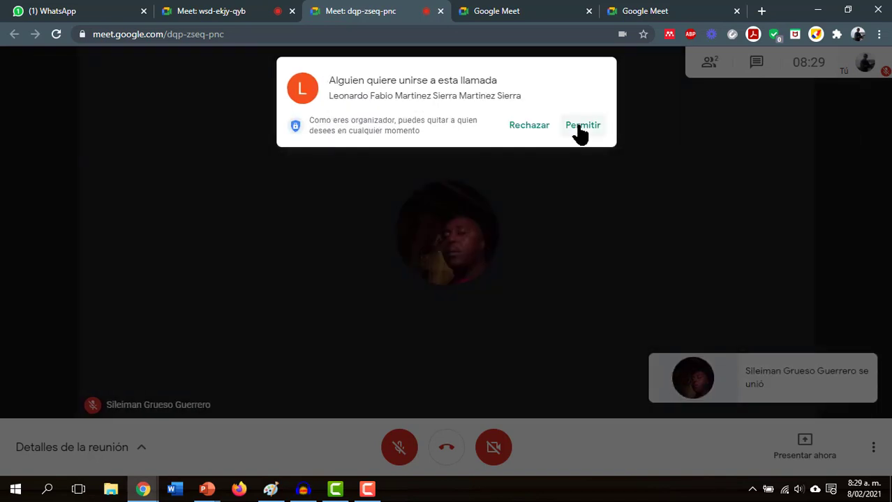
{"action": "left_click", "coordinate": [578, 131]}
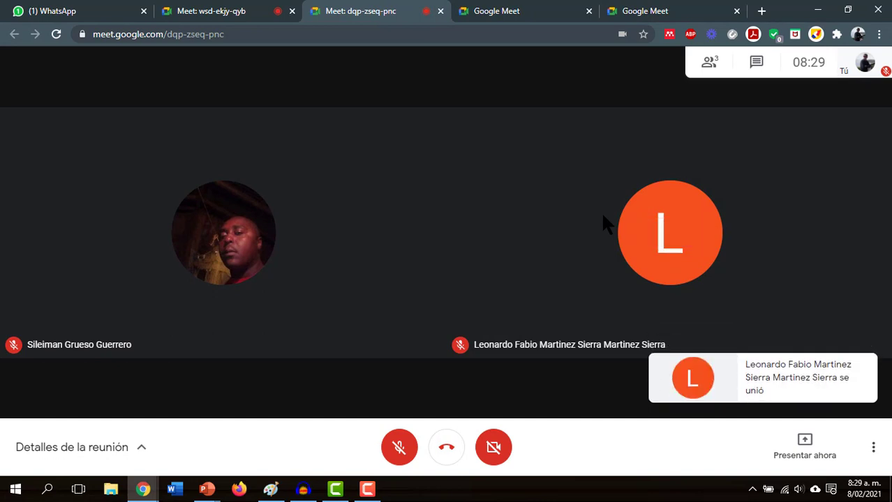
{"action": "left_click", "coordinate": [710, 66]}
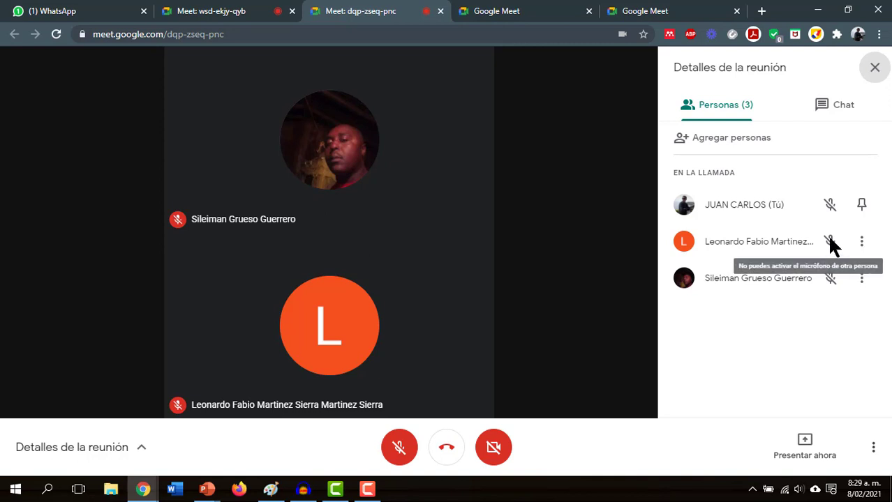
- Admit the person waiting to join the dqp-zseq-pnc call
{"action": "left_click", "coordinate": [861, 242]}
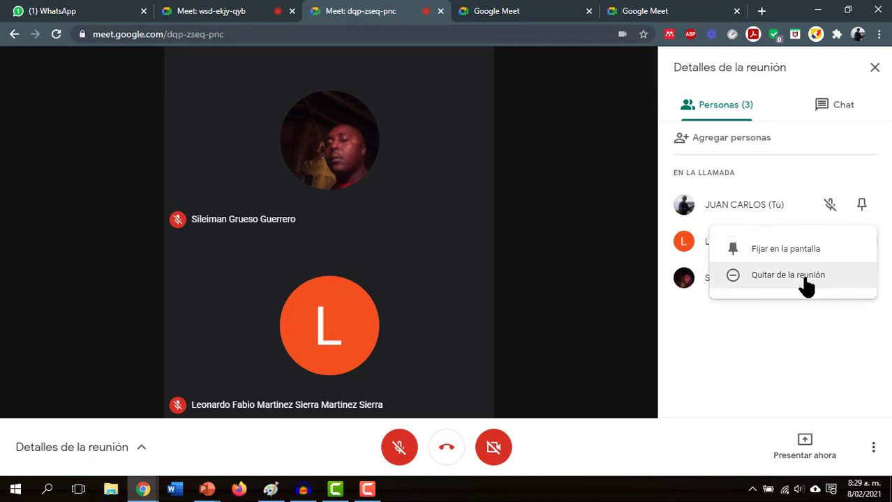
{"action": "left_click", "coordinate": [821, 318]}
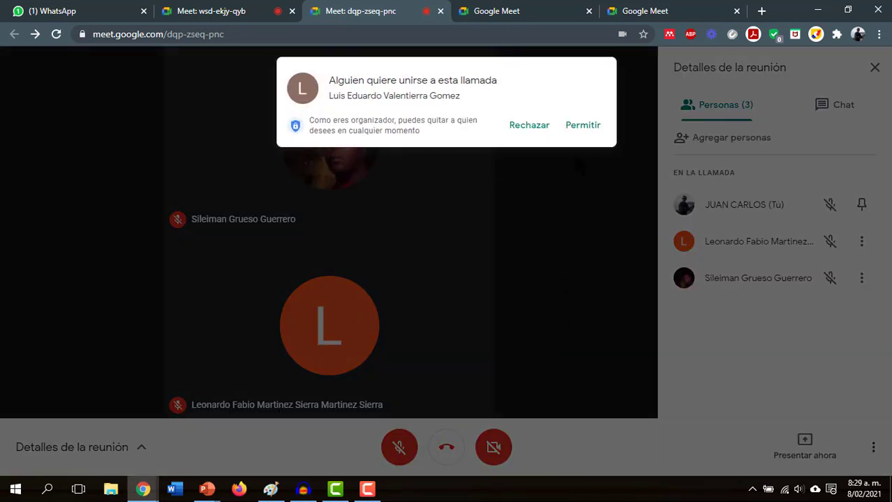
{"action": "left_click", "coordinate": [583, 126]}
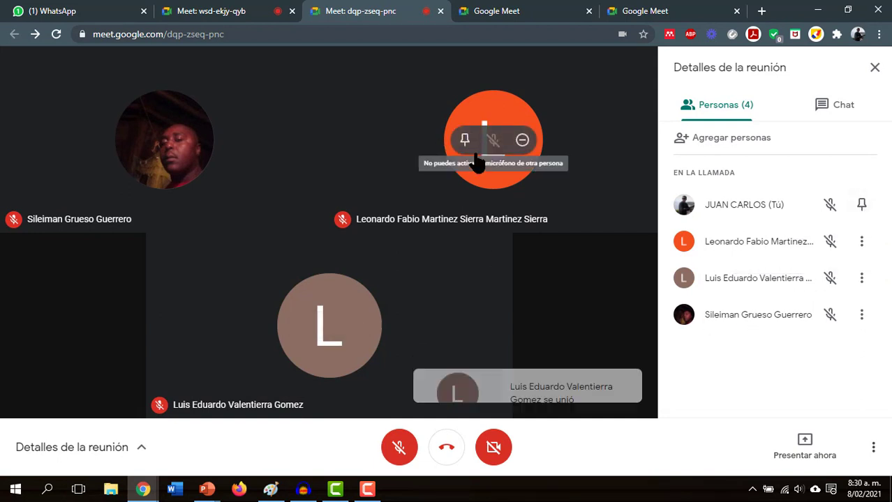
- Mute the newly admitted participant for everyone in the call
{"action": "left_click", "coordinate": [861, 241]}
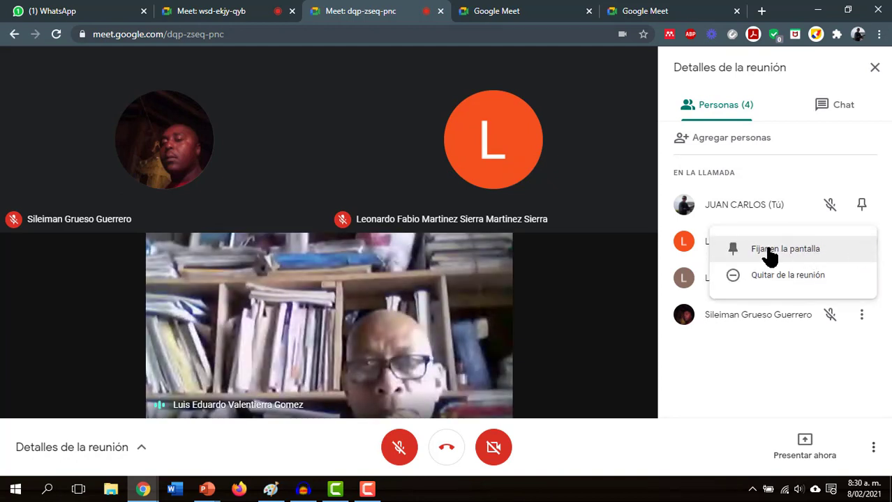
{"action": "left_click", "coordinate": [785, 400]}
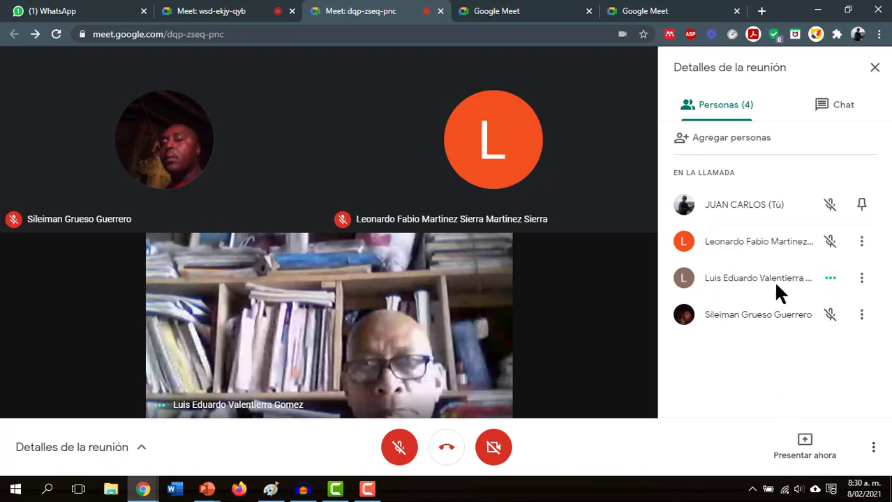
{"action": "left_click", "coordinate": [831, 279]}
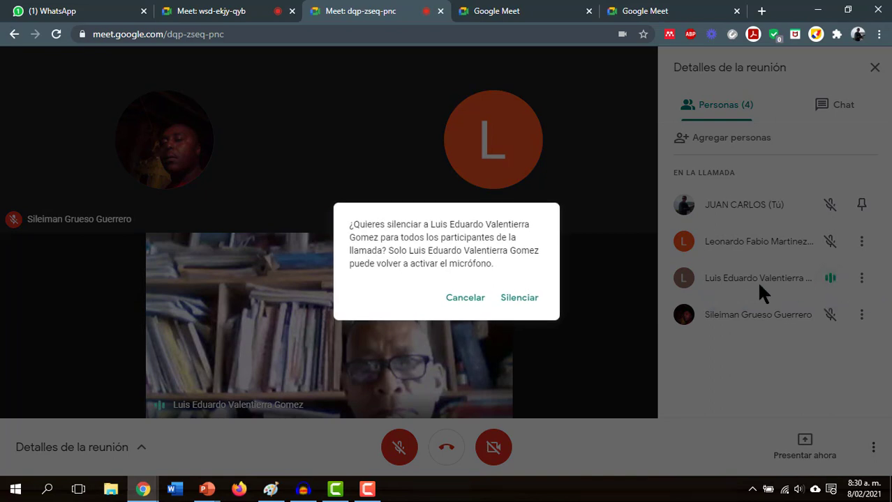
{"action": "left_click", "coordinate": [528, 300]}
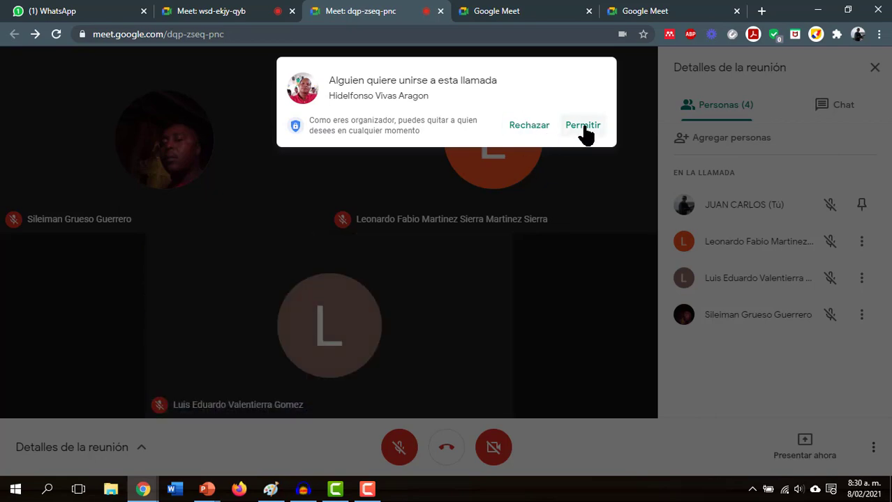
- Admit the pending join request, then remove that participant with Quitar de la reunión
{"action": "left_click", "coordinate": [584, 127]}
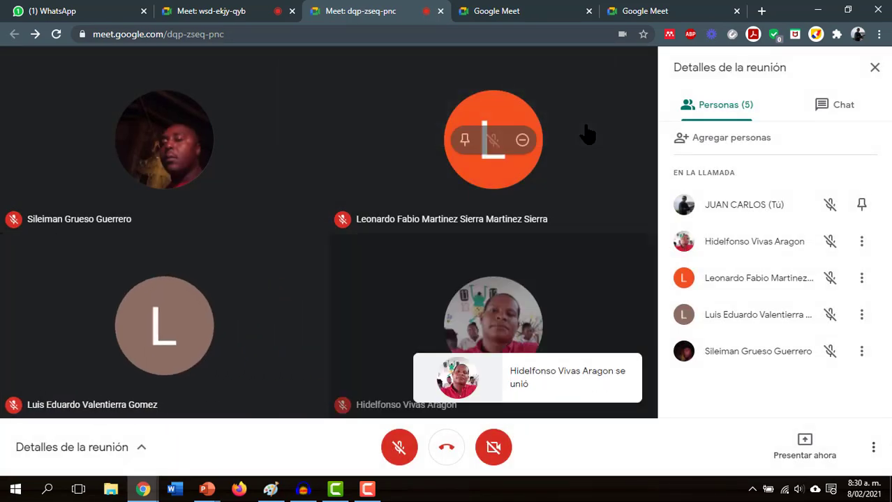
{"action": "left_click", "coordinate": [862, 243]}
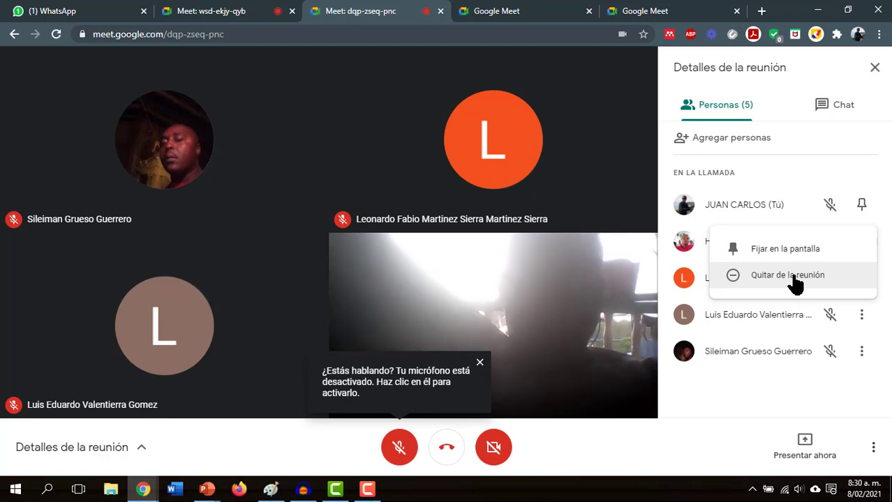
{"action": "left_click", "coordinate": [793, 276]}
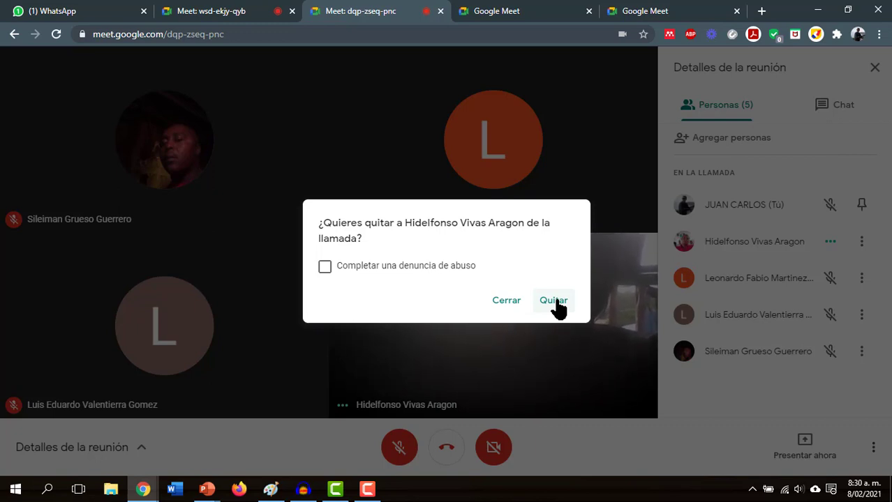
{"action": "left_click", "coordinate": [555, 301]}
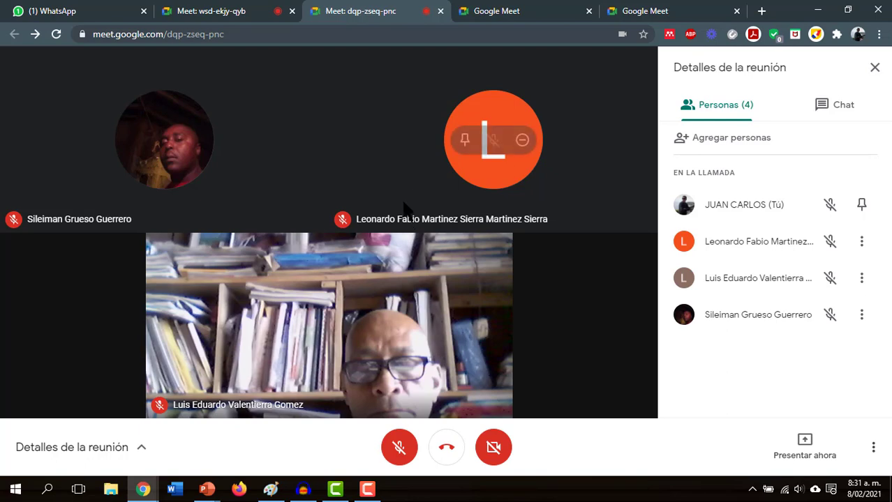
{"action": "left_click", "coordinate": [139, 452]}
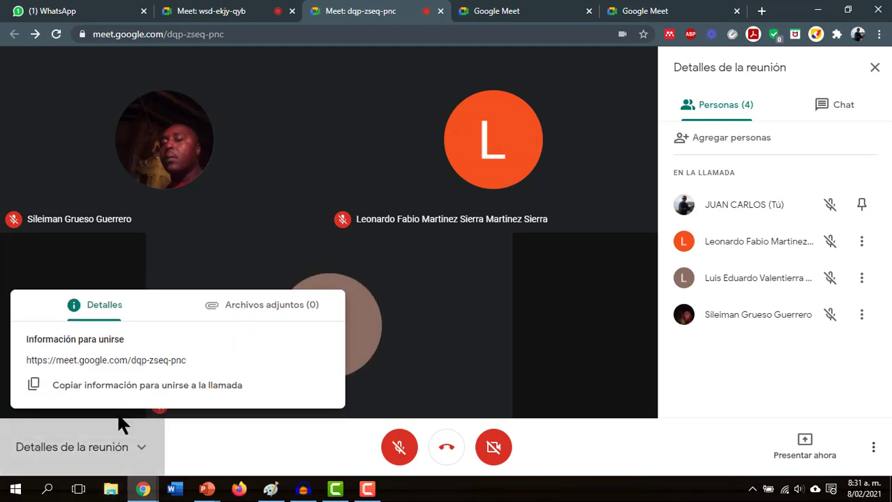
{"action": "left_click", "coordinate": [179, 453]}
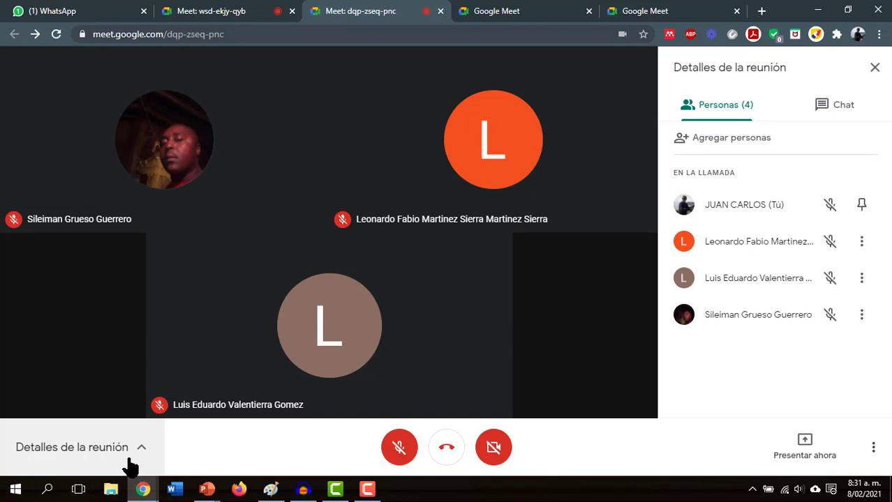
{"action": "left_click", "coordinate": [143, 453]}
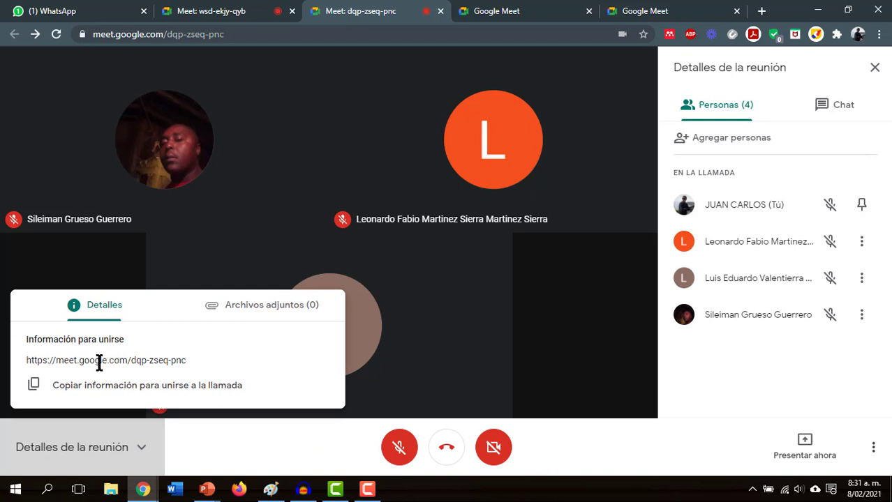
{"action": "left_click_drag", "start_coordinate": [53, 360], "coordinate": [149, 366]}
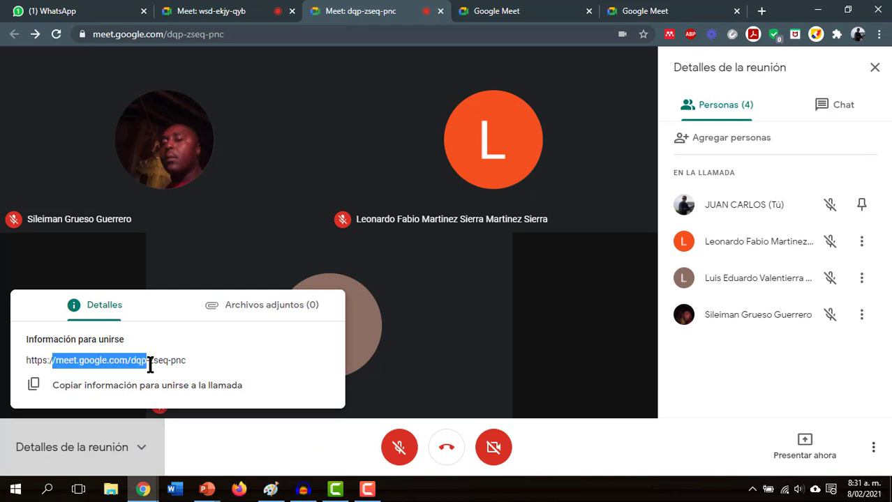
{"action": "left_click", "coordinate": [188, 356]}
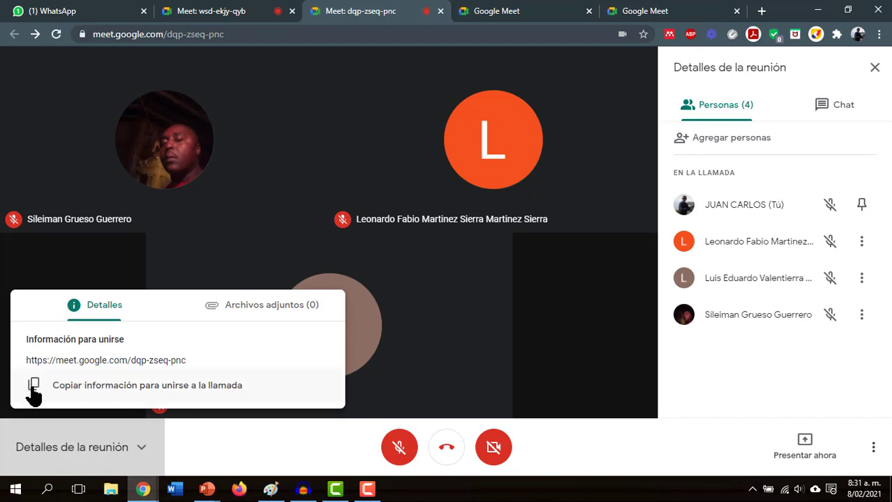
{"action": "left_click_drag", "start_coordinate": [187, 358], "coordinate": [25, 363]}
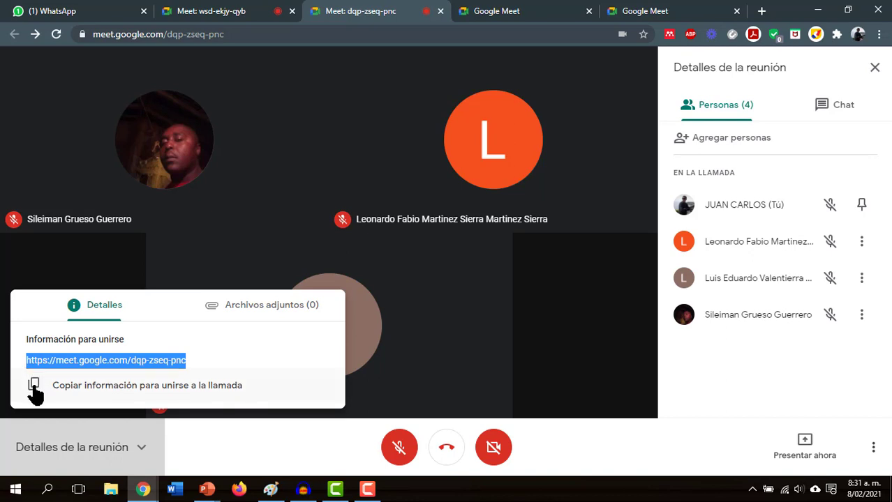
{"action": "left_click", "coordinate": [34, 384]}
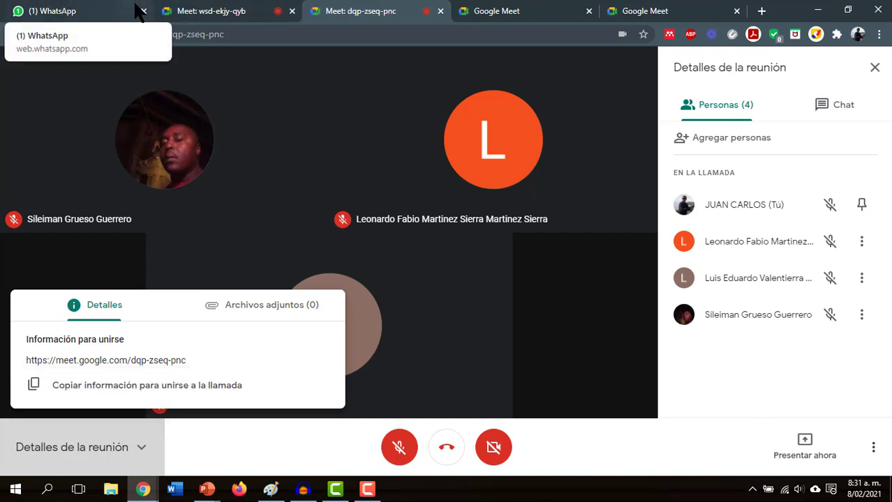
- Close the meeting details and remove the first two guests from the call
{"action": "left_click", "coordinate": [863, 252]}
{"action": "left_click", "coordinate": [862, 244]}
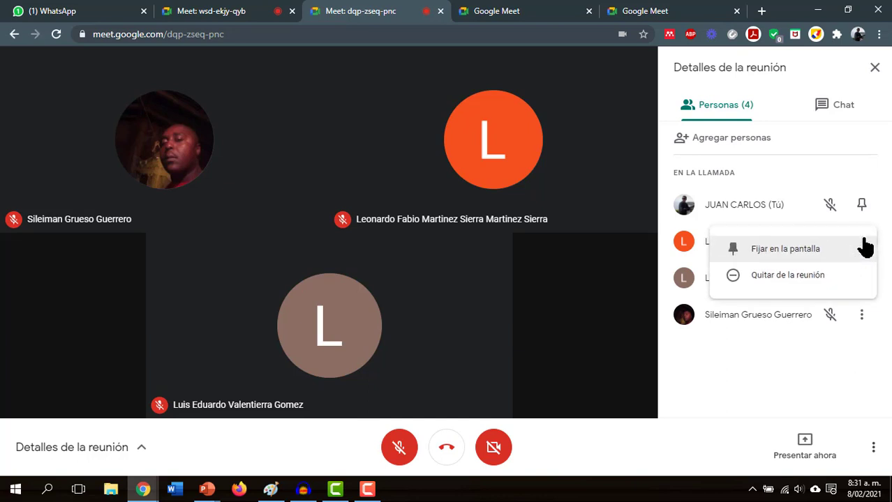
{"action": "left_click", "coordinate": [787, 278]}
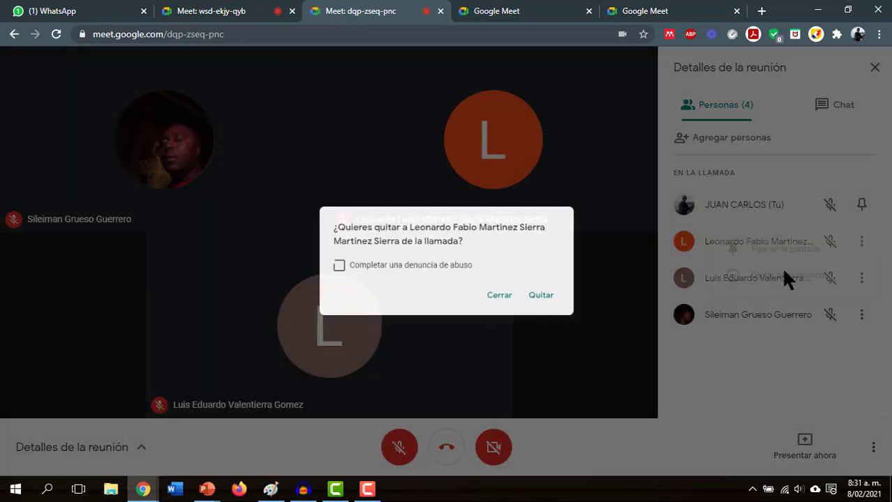
{"action": "left_click", "coordinate": [551, 303]}
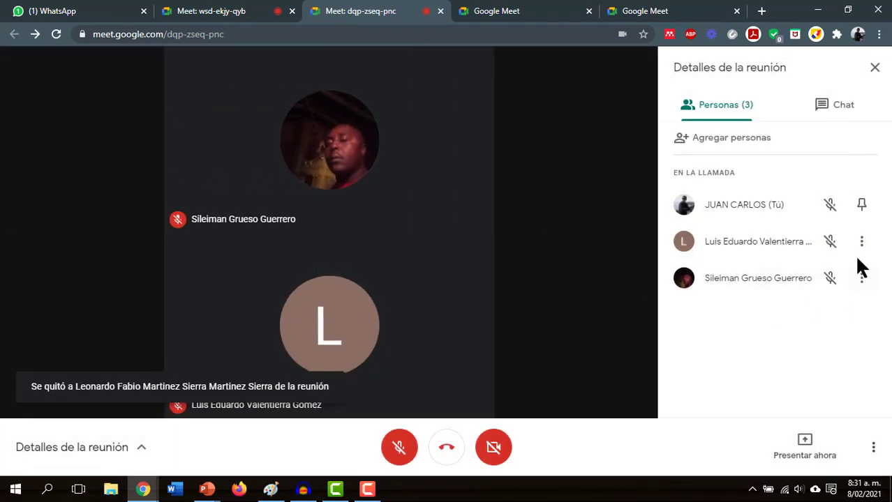
{"action": "left_click", "coordinate": [864, 248]}
{"action": "left_click", "coordinate": [820, 278]}
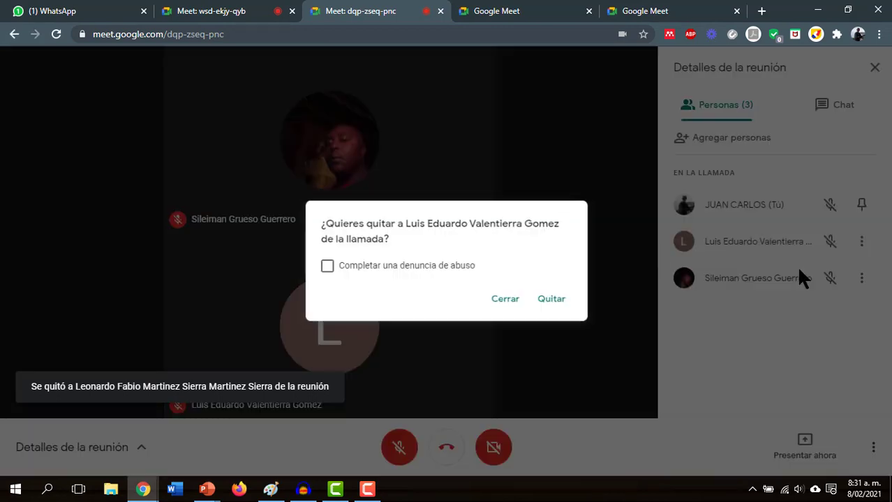
{"action": "left_click", "coordinate": [555, 299]}
- Remove the last remaining guest and hang up to leave the meeting
{"action": "left_click", "coordinate": [854, 247]}
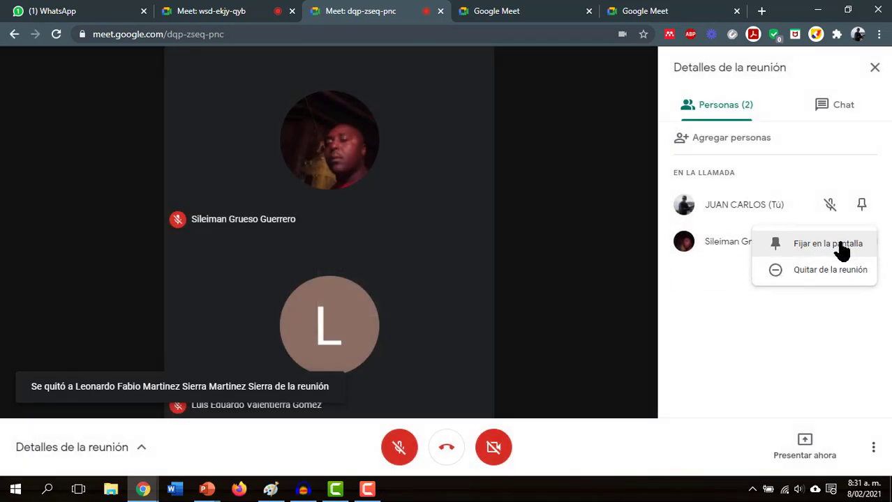
{"action": "left_click", "coordinate": [788, 278]}
{"action": "left_click", "coordinate": [555, 300]}
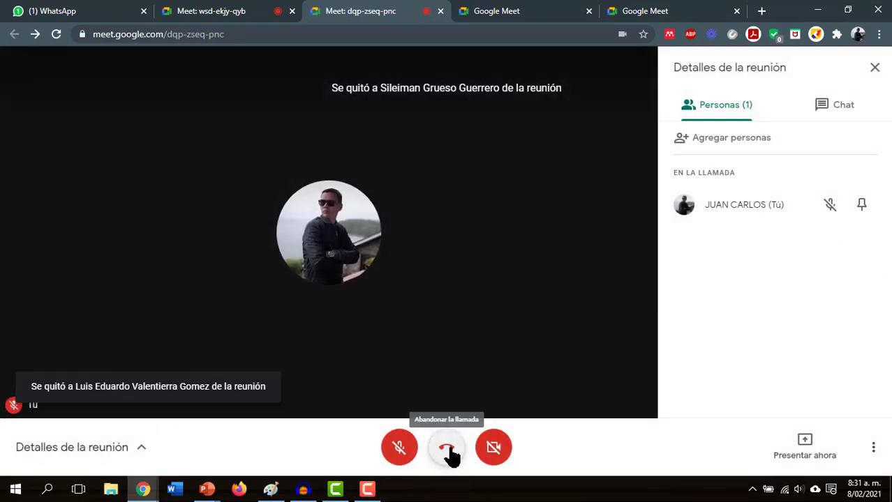
{"action": "left_click", "coordinate": [448, 455]}
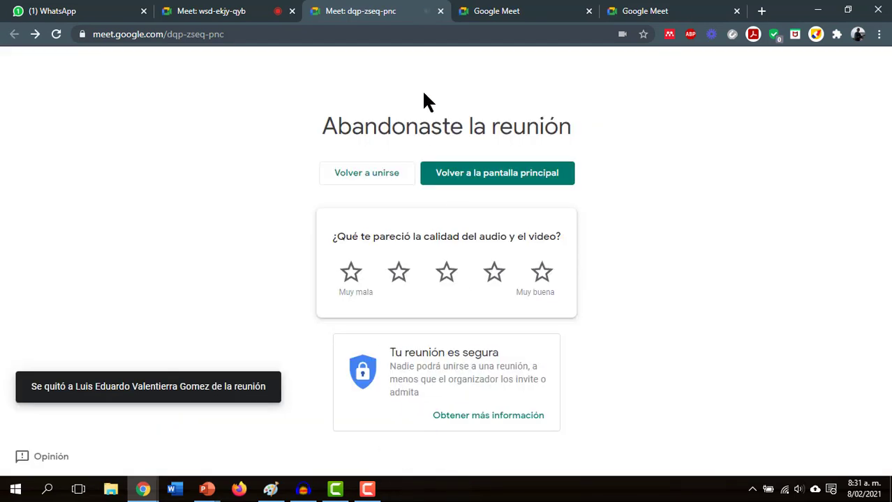
- Close the ended meeting and duplicate Meet tabs, showing Reunión nueva options on the home page
{"action": "left_click", "coordinate": [439, 10]}
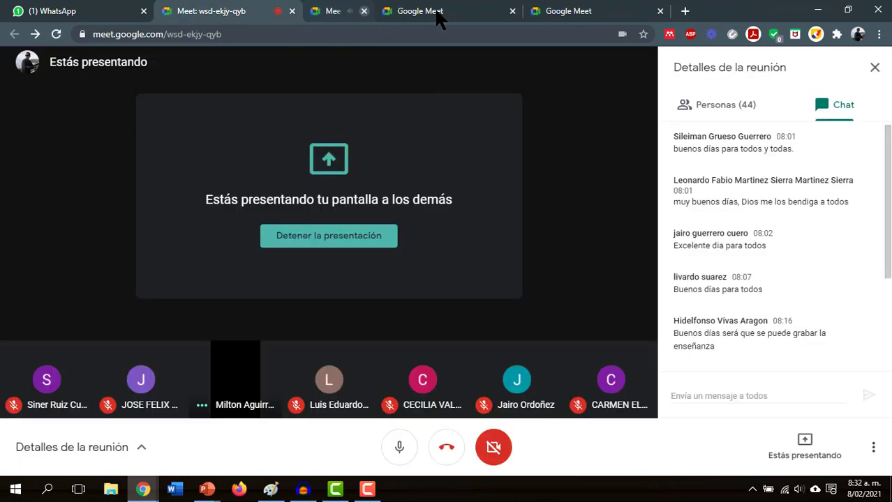
{"action": "left_click", "coordinate": [380, 11]}
{"action": "left_click", "coordinate": [588, 10]}
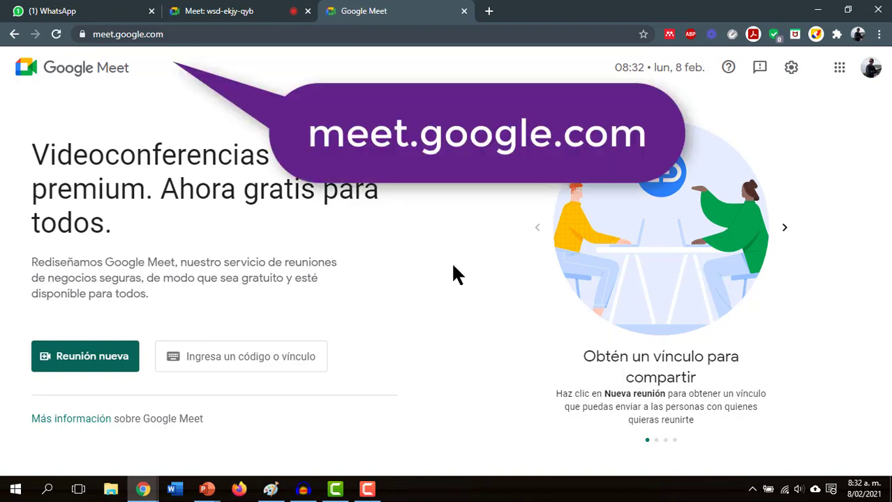
{"action": "left_click", "coordinate": [70, 358]}
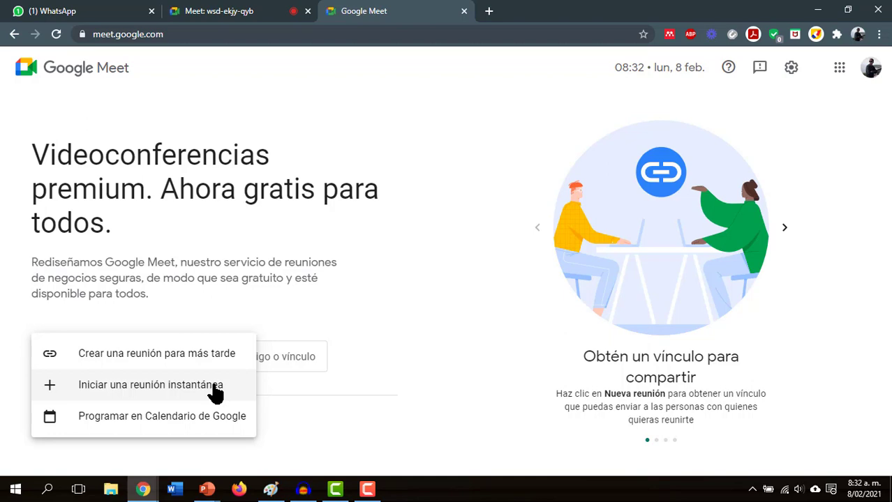
- Return to the PowerPoint slideshow and advance to the Google Calendar scheduling slide
{"action": "key", "text": "alt+Tab"}
{"action": "key", "text": "alt+Tab"}
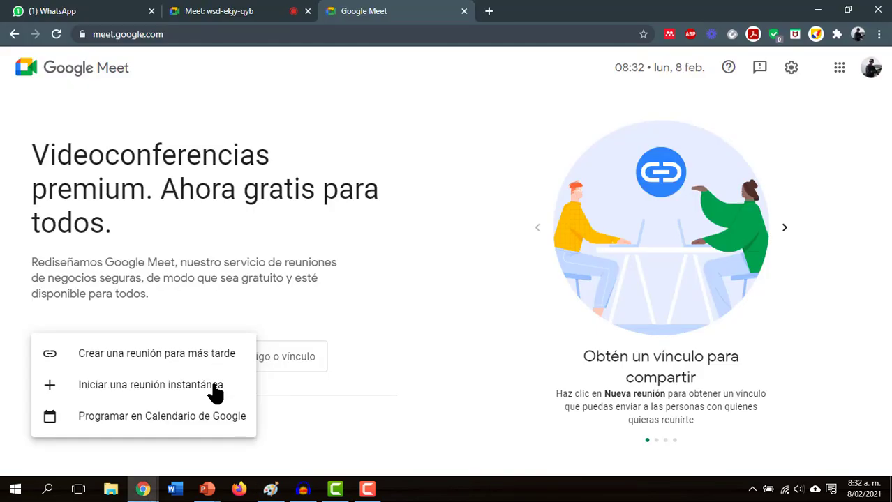
{"action": "key", "text": "alt+Tab"}
{"action": "key", "text": "alt+Tab"}
{"action": "key", "text": "alt+Tab"}
{"action": "key", "text": "Right"}
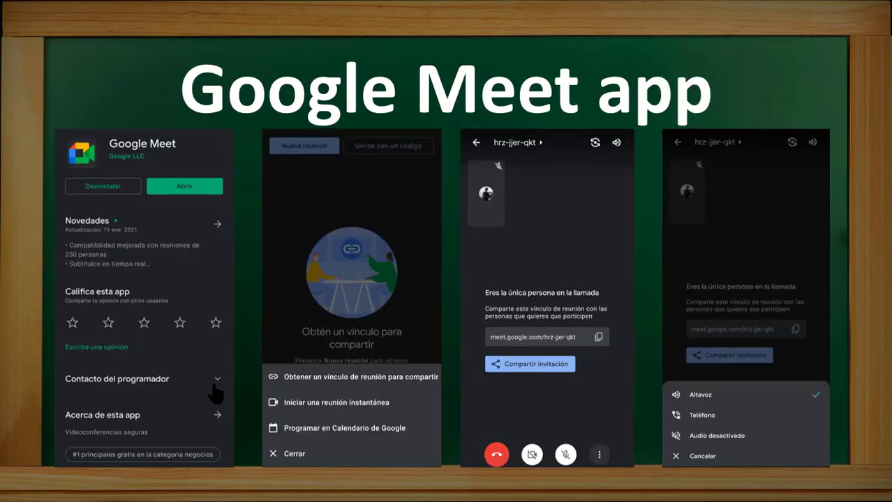
{"action": "key", "text": "Right"}
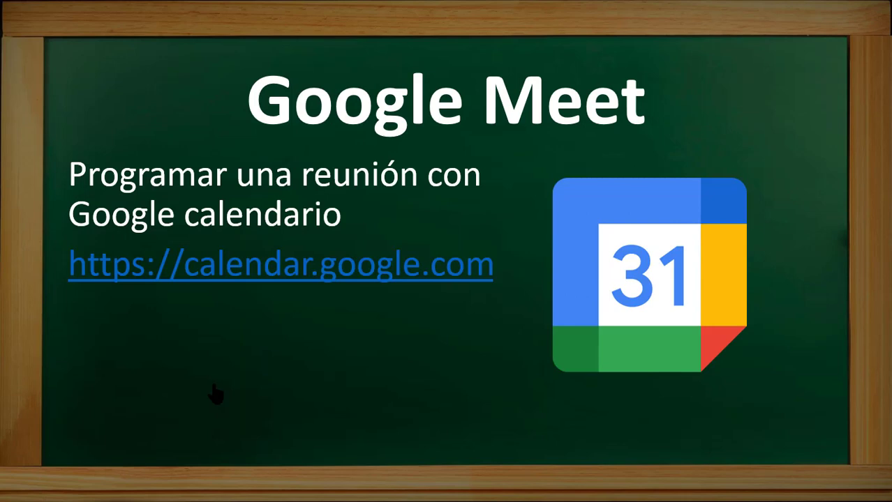
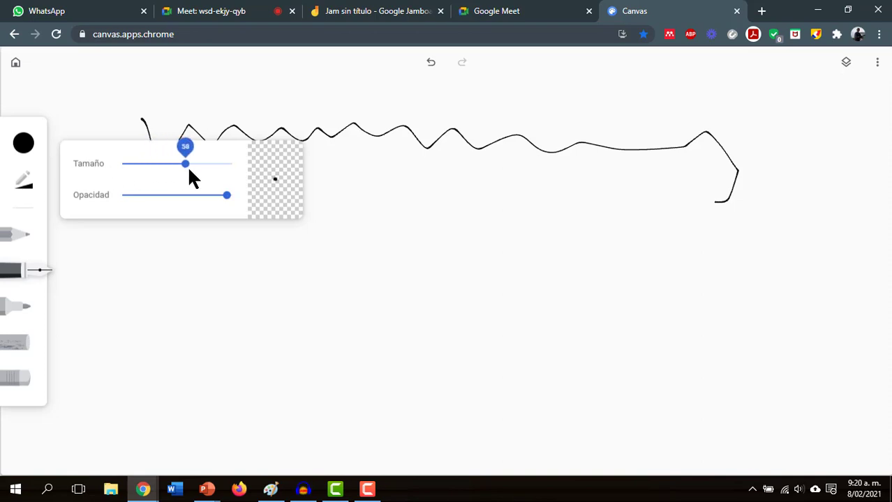
- Enlarge the pen size, then hand-write v = x/t in thick strokes and draw a circle to its right
{"action": "left_click_drag", "start_coordinate": [210, 168], "coordinate": [218, 168]}
{"action": "mouse_move", "coordinate": [105, 259]}
{"action": "left_mouse_down"}
{"action": "mouse_move", "coordinate": [124, 247]}
{"action": "mouse_move", "coordinate": [137, 254]}
{"action": "left_mouse_up"}
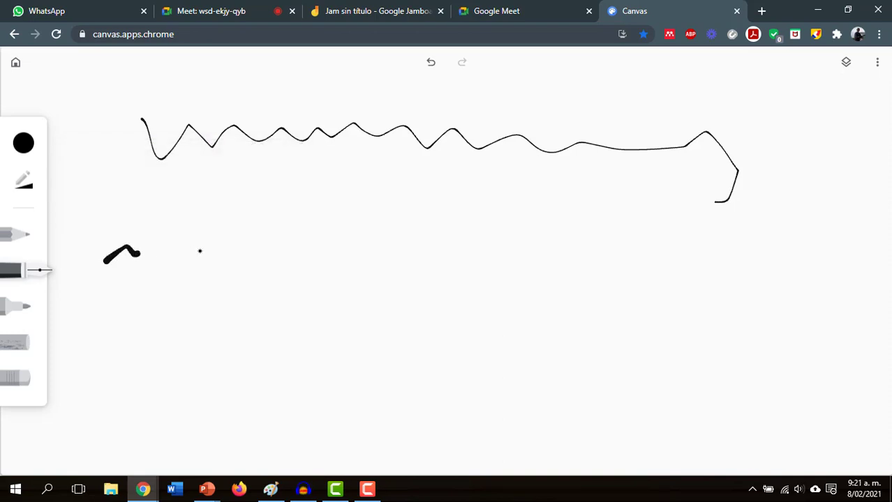
{"action": "mouse_move", "coordinate": [196, 214]}
{"action": "left_mouse_down"}
{"action": "mouse_move", "coordinate": [263, 224]}
{"action": "mouse_move", "coordinate": [265, 240]}
{"action": "mouse_move", "coordinate": [309, 232]}
{"action": "mouse_move", "coordinate": [280, 239]}
{"action": "mouse_move", "coordinate": [314, 248]}
{"action": "mouse_move", "coordinate": [301, 296]}
{"action": "mouse_move", "coordinate": [304, 278]}
{"action": "left_mouse_up"}
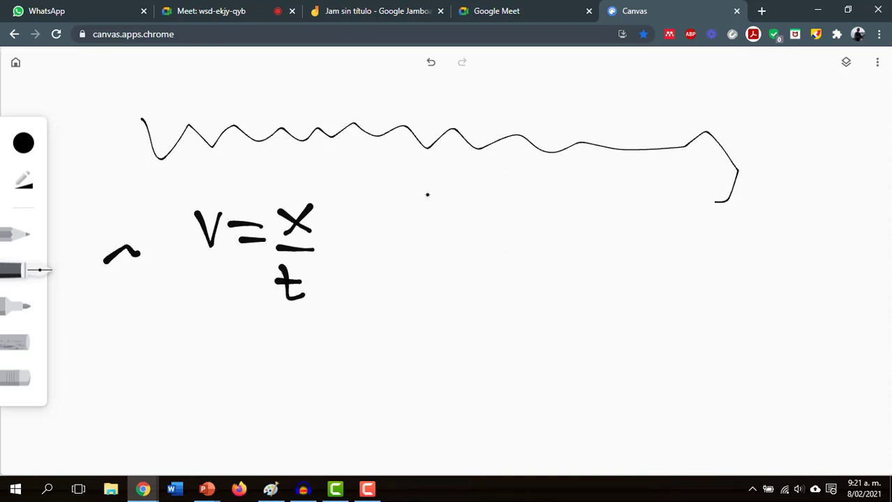
{"action": "mouse_move", "coordinate": [426, 173]}
{"action": "left_mouse_down"}
{"action": "mouse_move", "coordinate": [390, 202]}
{"action": "mouse_move", "coordinate": [440, 234]}
{"action": "mouse_move", "coordinate": [438, 177]}
{"action": "mouse_move", "coordinate": [427, 172]}
{"action": "left_mouse_up"}
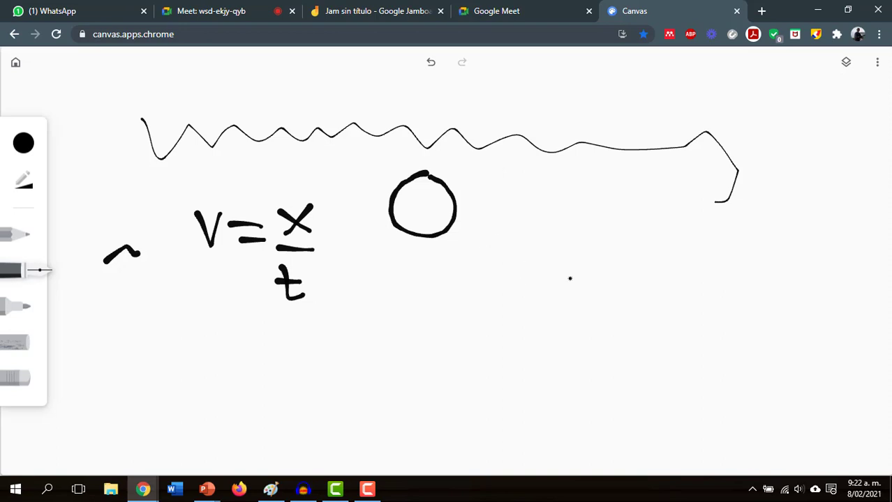
- Hand-write a sigma with i=1 below, 4 above, and i+1 after it
{"action": "left_click_drag", "start_coordinate": [512, 204], "coordinate": [573, 203]}
{"action": "mouse_move", "coordinate": [512, 204]}
{"action": "left_mouse_down"}
{"action": "mouse_move", "coordinate": [571, 243]}
{"action": "mouse_move", "coordinate": [536, 271]}
{"action": "mouse_move", "coordinate": [550, 259]}
{"action": "mouse_move", "coordinate": [585, 274]}
{"action": "left_mouse_up"}
{"action": "left_click", "coordinate": [522, 247]}
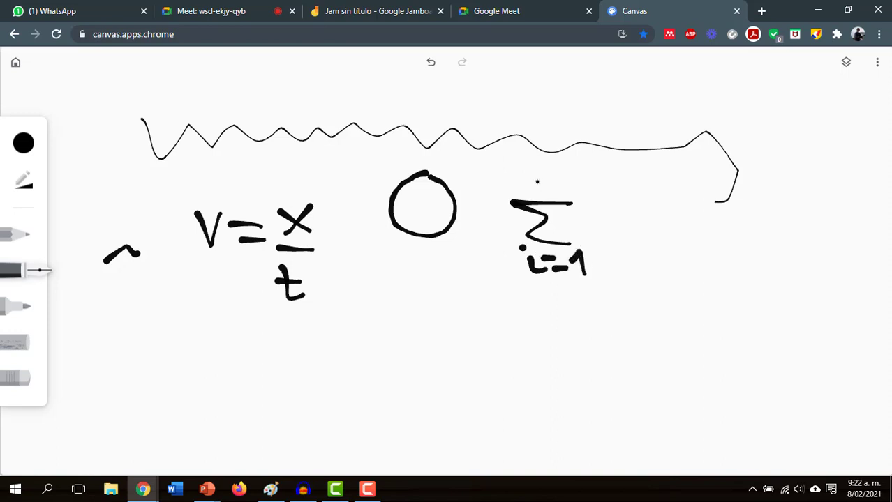
{"action": "mouse_move", "coordinate": [540, 183]}
{"action": "left_mouse_down"}
{"action": "mouse_move", "coordinate": [558, 187]}
{"action": "mouse_move", "coordinate": [557, 199]}
{"action": "left_mouse_up"}
{"action": "mouse_move", "coordinate": [606, 239]}
{"action": "left_mouse_down"}
{"action": "mouse_move", "coordinate": [640, 235]}
{"action": "mouse_move", "coordinate": [657, 220]}
{"action": "mouse_move", "coordinate": [671, 235]}
{"action": "mouse_move", "coordinate": [699, 221]}
{"action": "mouse_move", "coordinate": [698, 231]}
{"action": "left_mouse_up"}
{"action": "left_click", "coordinate": [608, 199]}
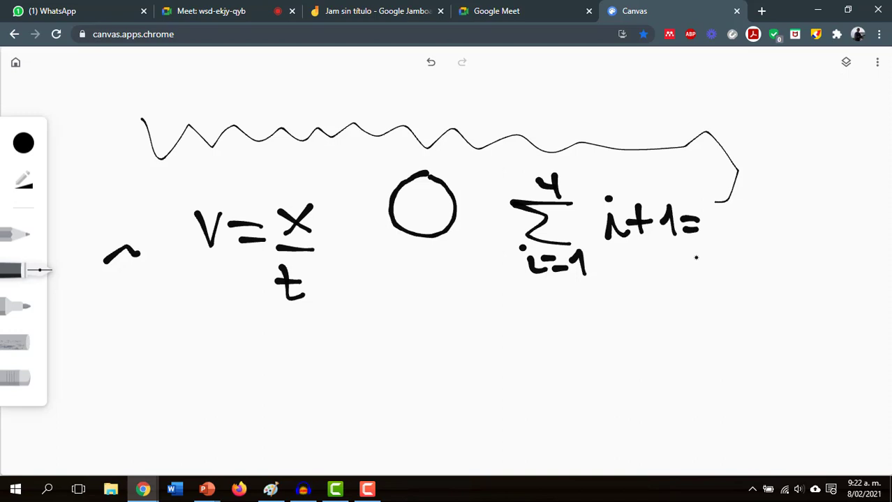
- Underline the summation, then write a 4 and a second sigma below the circle
{"action": "left_click_drag", "start_coordinate": [532, 300], "coordinate": [690, 279]}
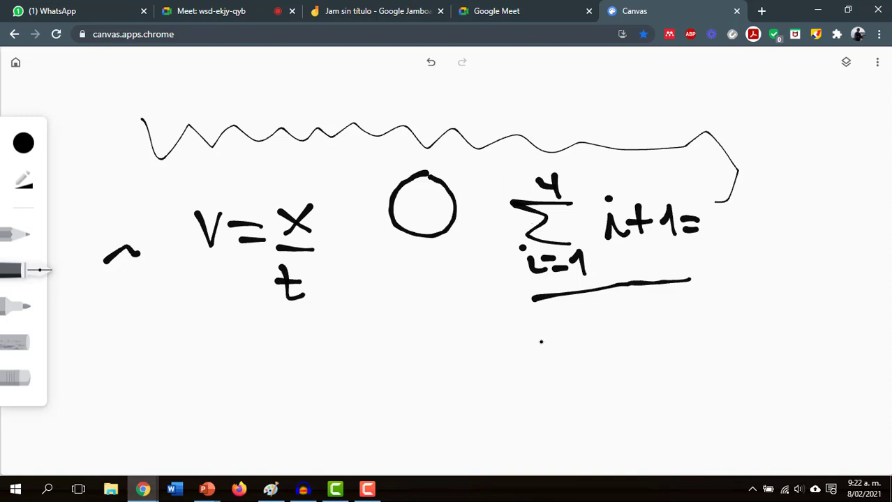
{"action": "left_click", "coordinate": [391, 11]}
{"action": "left_click", "coordinate": [708, 9]}
{"action": "mouse_move", "coordinate": [397, 307]}
{"action": "left_mouse_down"}
{"action": "mouse_move", "coordinate": [391, 326]}
{"action": "mouse_move", "coordinate": [426, 332]}
{"action": "mouse_move", "coordinate": [431, 364]}
{"action": "left_mouse_up"}
{"action": "mouse_move", "coordinate": [375, 376]}
{"action": "left_mouse_down"}
{"action": "mouse_move", "coordinate": [418, 381]}
{"action": "mouse_move", "coordinate": [381, 390]}
{"action": "mouse_move", "coordinate": [426, 413]}
{"action": "mouse_move", "coordinate": [427, 434]}
{"action": "mouse_move", "coordinate": [444, 433]}
{"action": "left_mouse_up"}
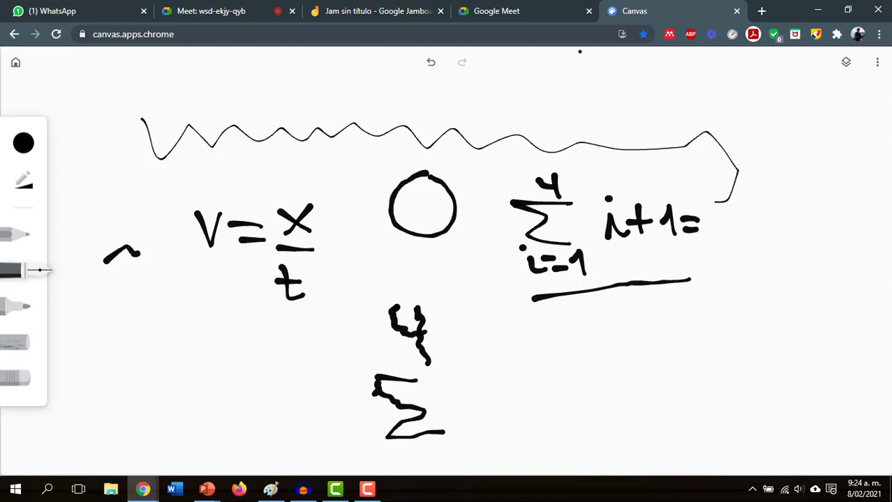
- Return to the PowerPoint slideshow and advance to the Drive - Docs slide
{"action": "left_click", "coordinate": [209, 490]}
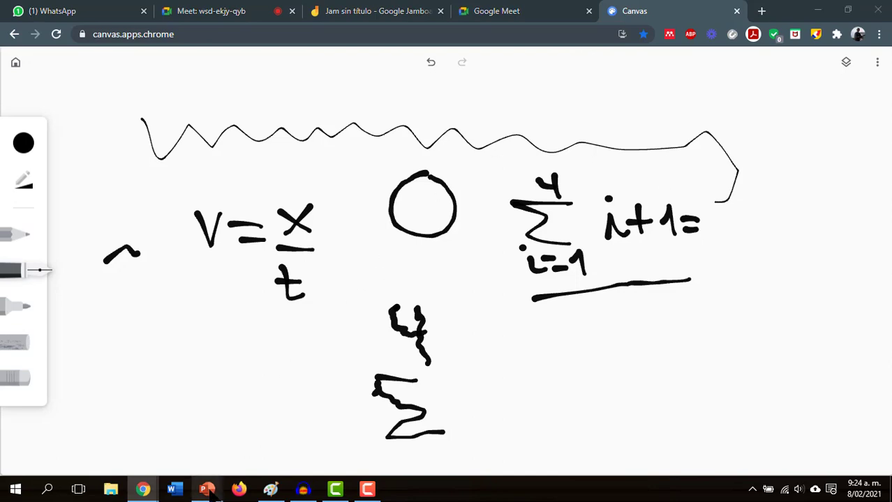
{"action": "left_click", "coordinate": [261, 454]}
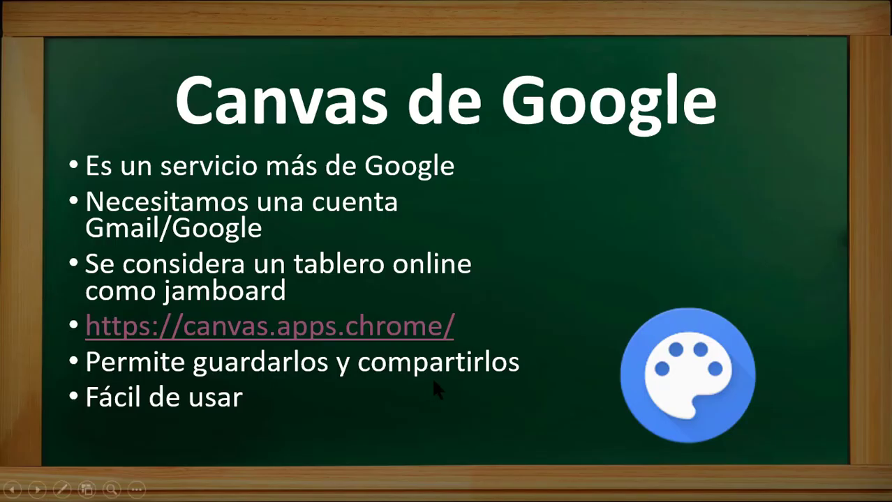
{"action": "left_click", "coordinate": [434, 381]}
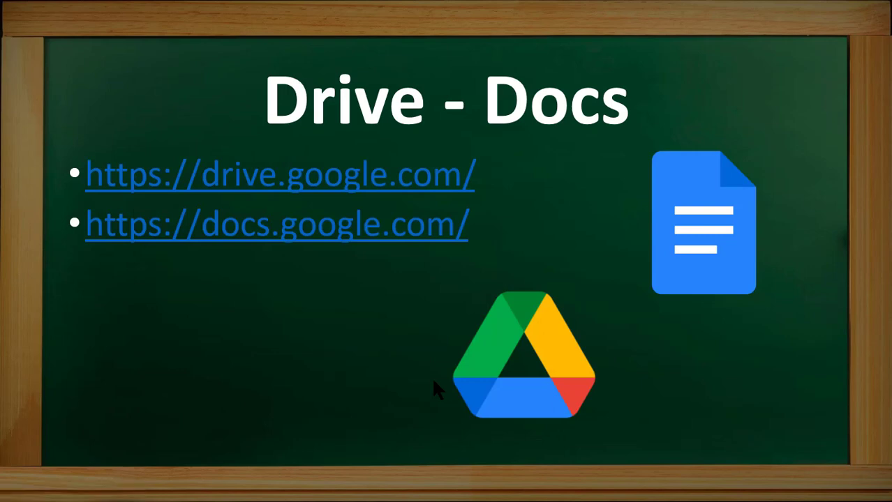
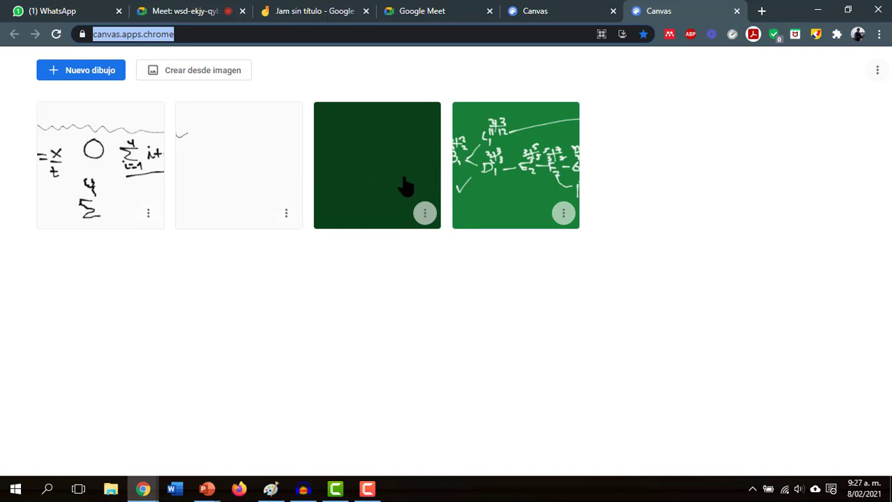
- Create a new blank drawing with 'Nuevo dibujo' on the Canvas home page
{"action": "left_click", "coordinate": [89, 75]}
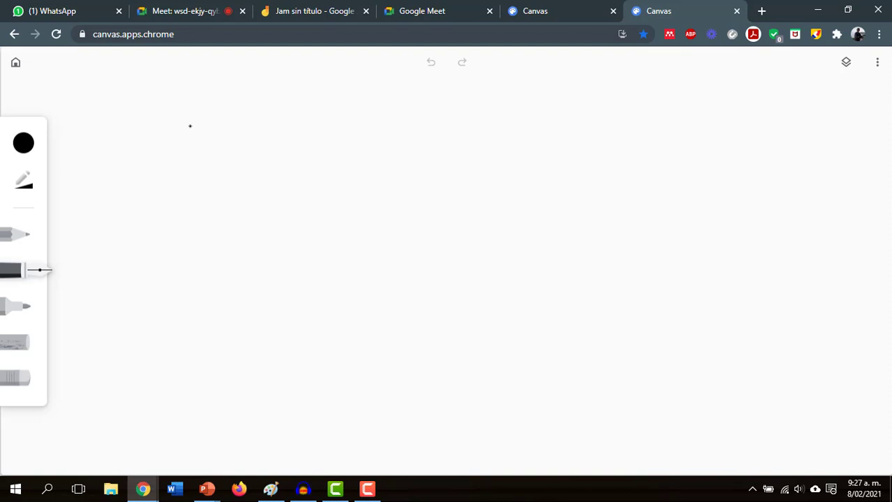
- Close the duplicate Canvas tab and draw a thin black wavy line across the top
{"action": "left_click", "coordinate": [613, 11]}
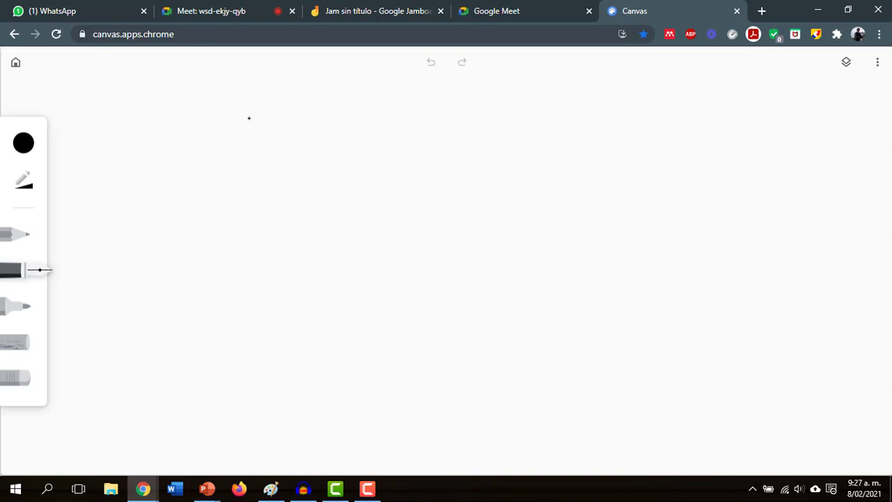
{"action": "mouse_move", "coordinate": [132, 139]}
{"action": "left_mouse_down"}
{"action": "mouse_move", "coordinate": [173, 124]}
{"action": "mouse_move", "coordinate": [574, 141]}
{"action": "mouse_move", "coordinate": [710, 133]}
{"action": "left_mouse_up"}
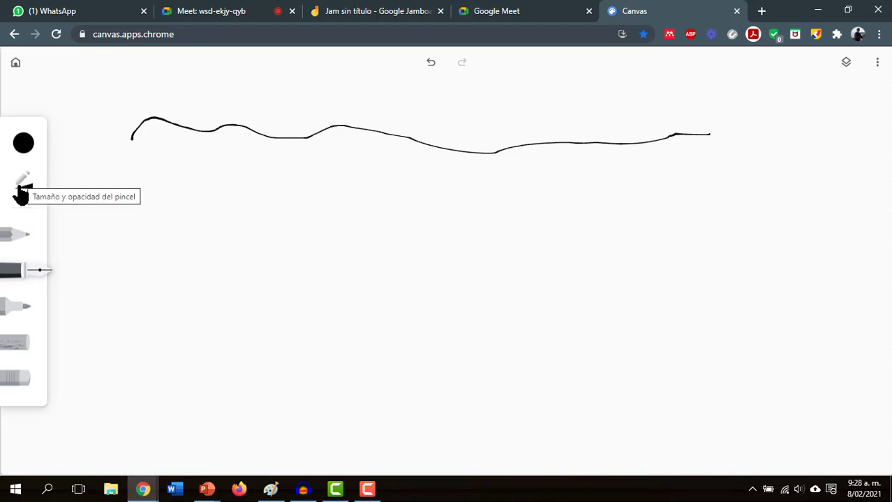
- Enlarge the brush size and draw a thick black wavy line below the thin one
{"action": "left_click", "coordinate": [21, 194]}
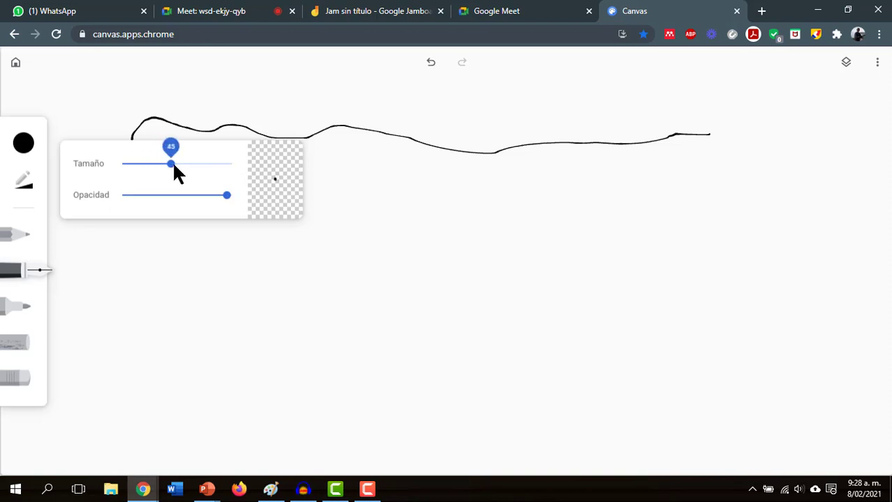
{"action": "left_click_drag", "start_coordinate": [207, 164], "coordinate": [217, 163]}
{"action": "left_click", "coordinate": [353, 167]}
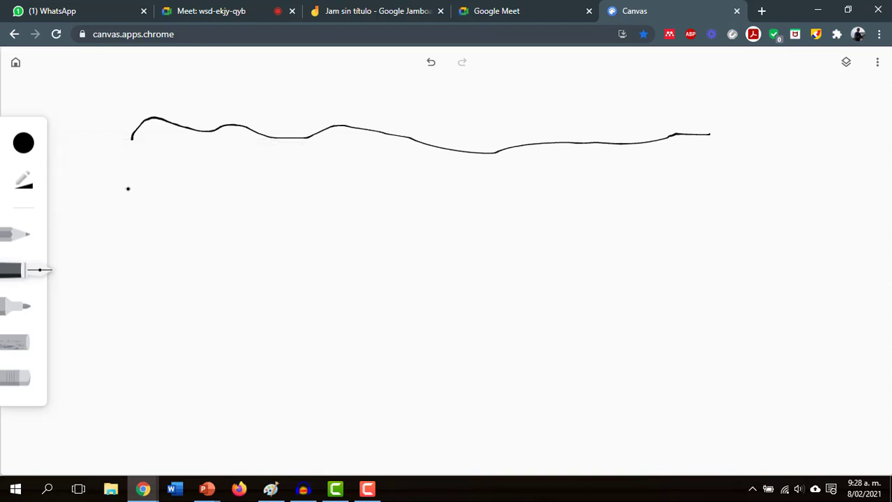
{"action": "mouse_move", "coordinate": [128, 188]}
{"action": "left_mouse_down"}
{"action": "mouse_move", "coordinate": [589, 199]}
{"action": "mouse_move", "coordinate": [706, 190]}
{"action": "left_mouse_up"}
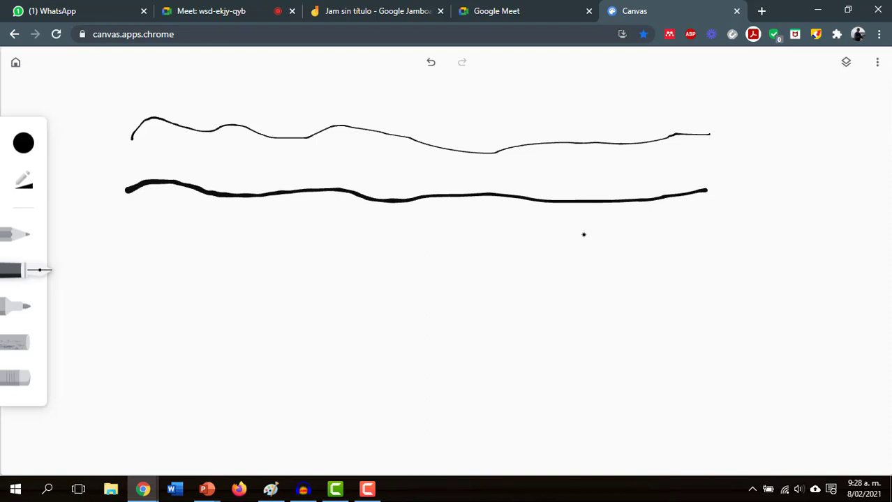
- Pick the dark blue swatch from the palette as the pen colour
{"action": "left_click", "coordinate": [23, 144]}
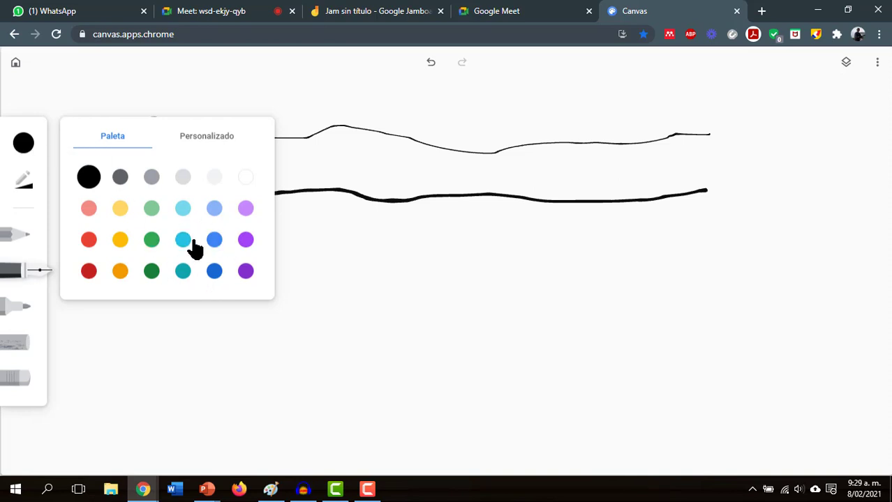
{"action": "left_click", "coordinate": [214, 274]}
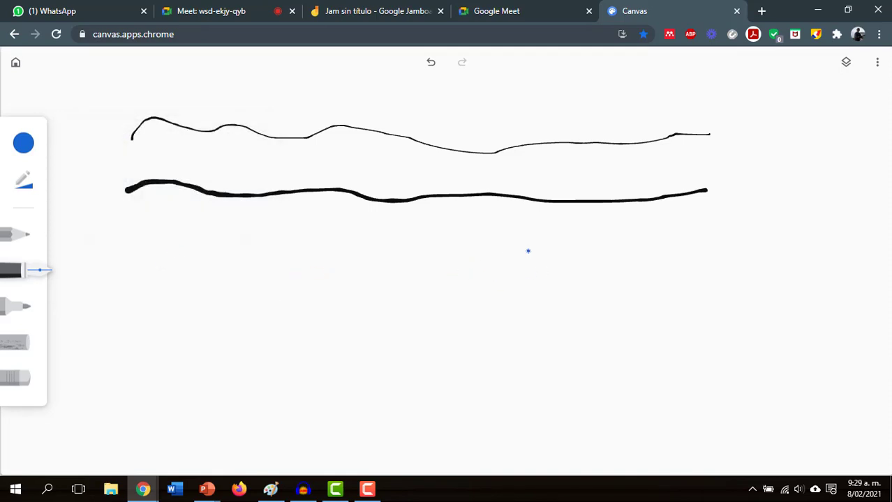
- Handwrite in blue Σ with limits i=1 and 4, then i+1=, plus a small left mark
{"action": "mouse_move", "coordinate": [438, 249]}
{"action": "left_mouse_down"}
{"action": "mouse_move", "coordinate": [457, 247]}
{"action": "mouse_move", "coordinate": [443, 250]}
{"action": "mouse_move", "coordinate": [430, 277]}
{"action": "mouse_move", "coordinate": [460, 281]}
{"action": "mouse_move", "coordinate": [435, 314]}
{"action": "mouse_move", "coordinate": [450, 305]}
{"action": "mouse_move", "coordinate": [431, 286]}
{"action": "mouse_move", "coordinate": [478, 310]}
{"action": "left_mouse_up"}
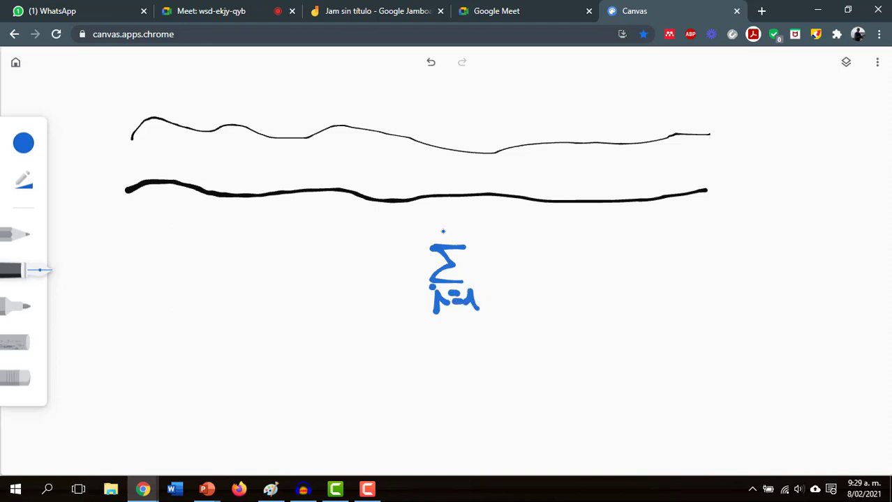
{"action": "mouse_move", "coordinate": [442, 222]}
{"action": "left_mouse_down"}
{"action": "mouse_move", "coordinate": [441, 231]}
{"action": "mouse_move", "coordinate": [458, 235]}
{"action": "left_mouse_up"}
{"action": "left_click_drag", "start_coordinate": [452, 218], "coordinate": [462, 242]}
{"action": "left_click_drag", "start_coordinate": [499, 277], "coordinate": [518, 280]}
{"action": "left_click", "coordinate": [508, 242]}
{"action": "mouse_move", "coordinate": [530, 247]}
{"action": "left_mouse_down"}
{"action": "mouse_move", "coordinate": [532, 273]}
{"action": "mouse_move", "coordinate": [551, 263]}
{"action": "mouse_move", "coordinate": [567, 285]}
{"action": "mouse_move", "coordinate": [591, 264]}
{"action": "mouse_move", "coordinate": [596, 277]}
{"action": "left_mouse_up"}
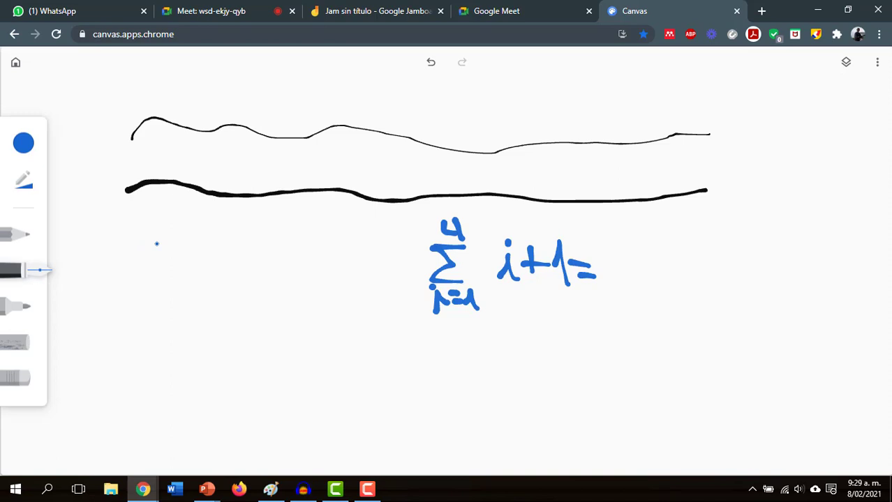
{"action": "mouse_move", "coordinate": [156, 243]}
{"action": "left_mouse_down"}
{"action": "mouse_move", "coordinate": [193, 245]}
{"action": "mouse_move", "coordinate": [159, 260]}
{"action": "mouse_move", "coordinate": [181, 278]}
{"action": "left_mouse_up"}
- In Jamboard, reset the page zoom, set the board to 100% and view the green working
{"action": "left_click", "coordinate": [404, 11]}
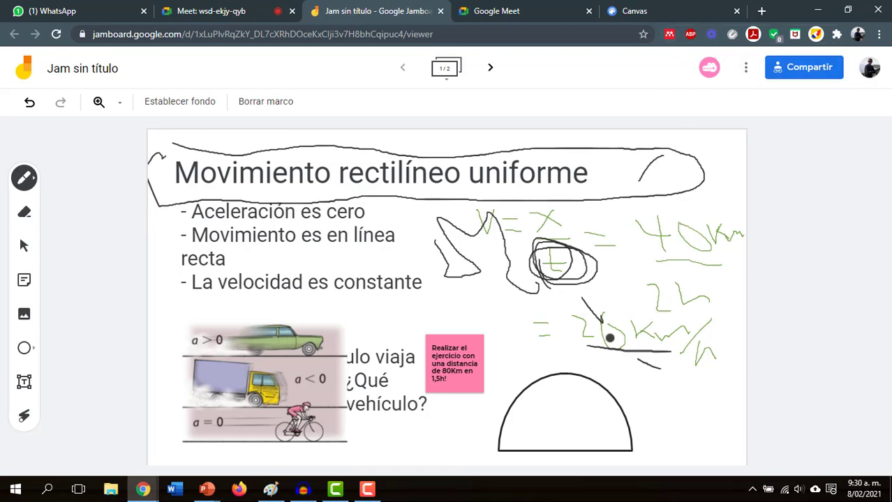
{"action": "key", "text": "ctrl+plus"}
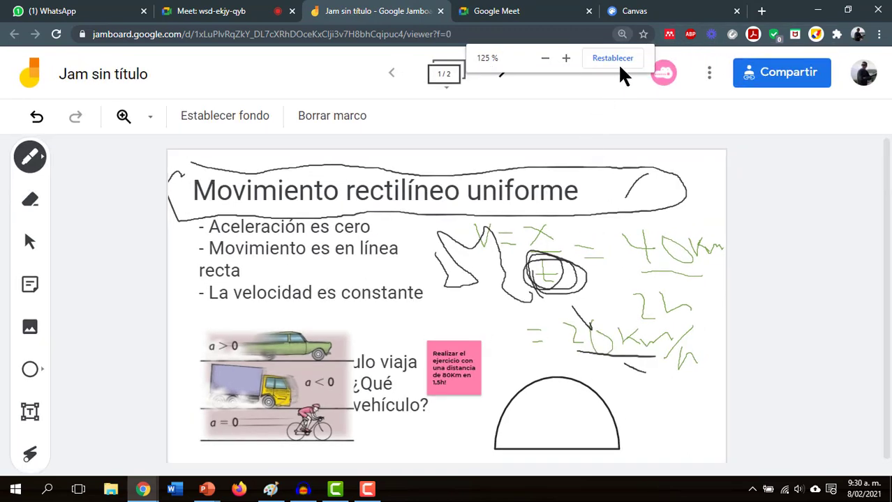
{"action": "left_click", "coordinate": [618, 59]}
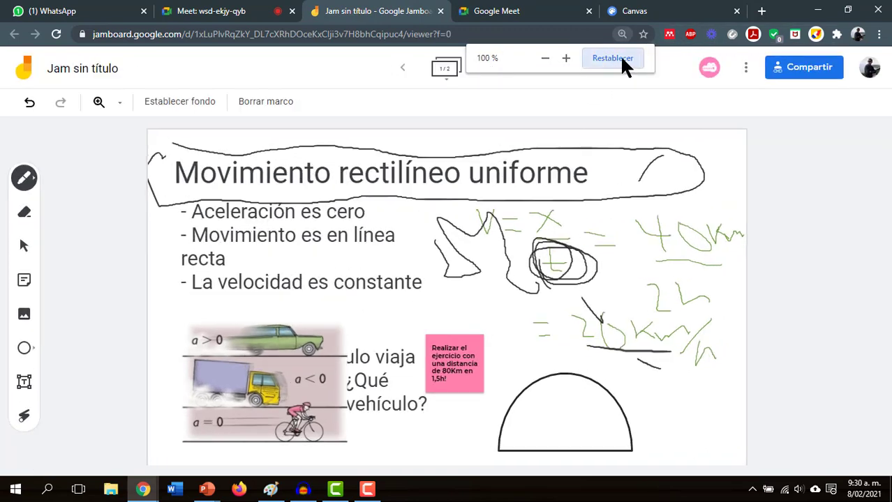
{"action": "left_click", "coordinate": [119, 103]}
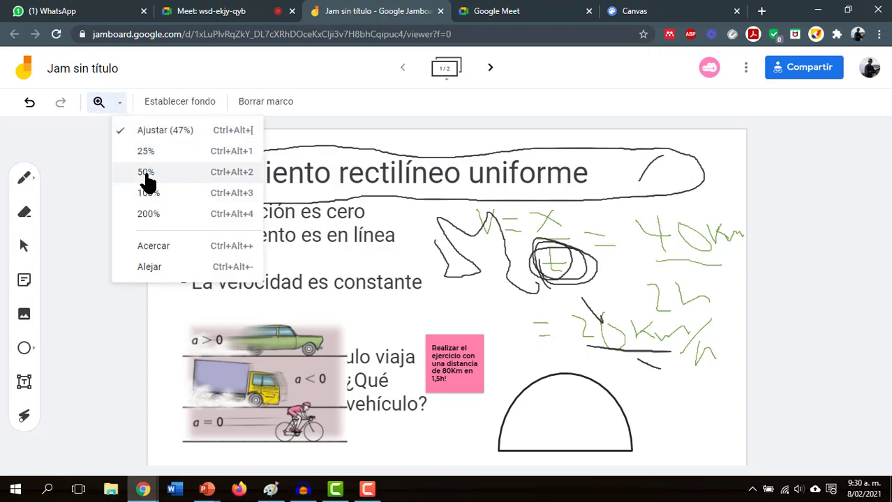
{"action": "left_click", "coordinate": [156, 199]}
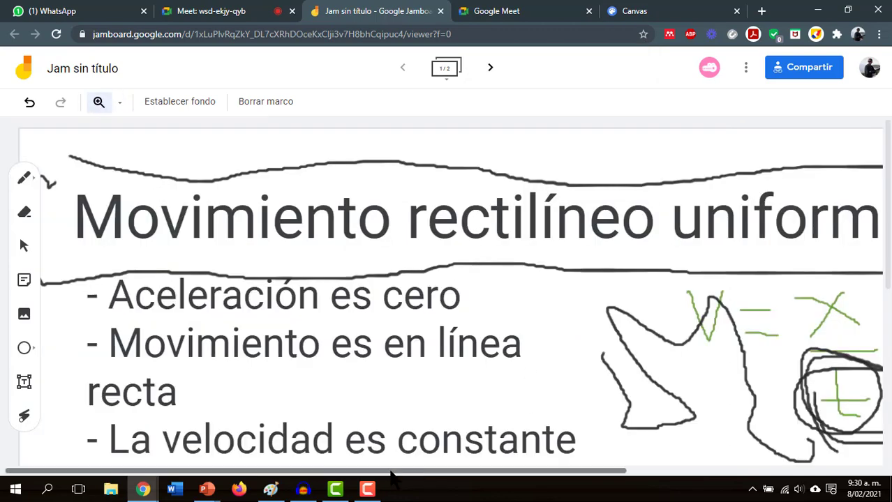
{"action": "left_click_drag", "start_coordinate": [393, 472], "coordinate": [694, 462]}
{"action": "scroll", "coordinate": [719, 379], "scroll_direction": "down", "scroll_amount": 4}
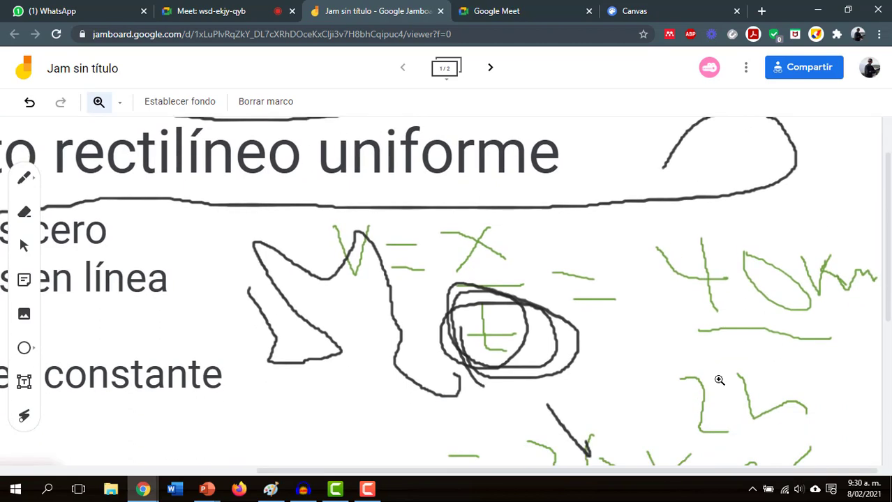
{"action": "scroll", "coordinate": [716, 373], "scroll_direction": "up", "scroll_amount": 2}
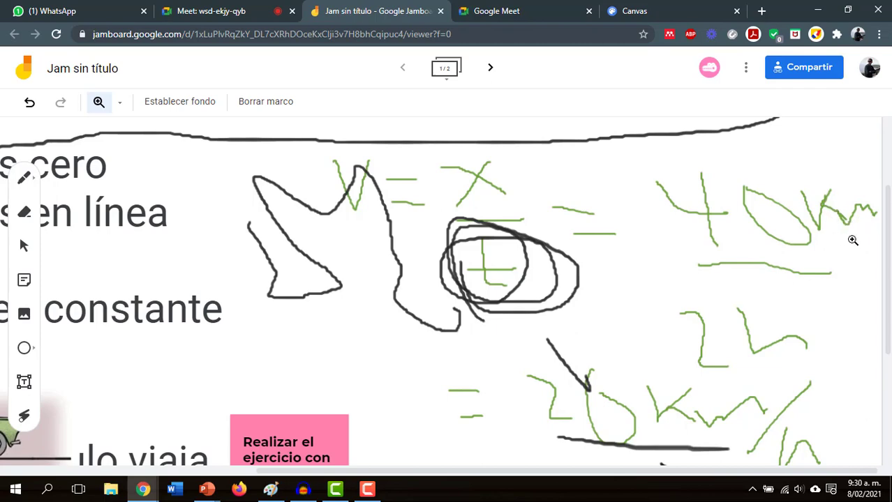
- Handwrite a blue 'km' below the summation, then go back to the Jamboard board
{"action": "left_click", "coordinate": [656, 10]}
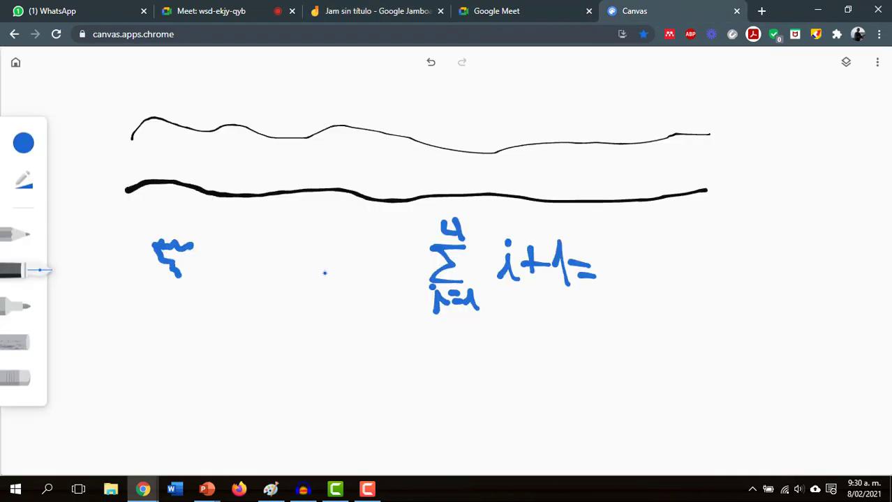
{"action": "left_click", "coordinate": [536, 346]}
{"action": "mouse_move", "coordinate": [535, 342]}
{"action": "left_mouse_down"}
{"action": "mouse_move", "coordinate": [534, 374]}
{"action": "mouse_move", "coordinate": [539, 363]}
{"action": "mouse_move", "coordinate": [558, 374]}
{"action": "mouse_move", "coordinate": [602, 376]}
{"action": "left_mouse_up"}
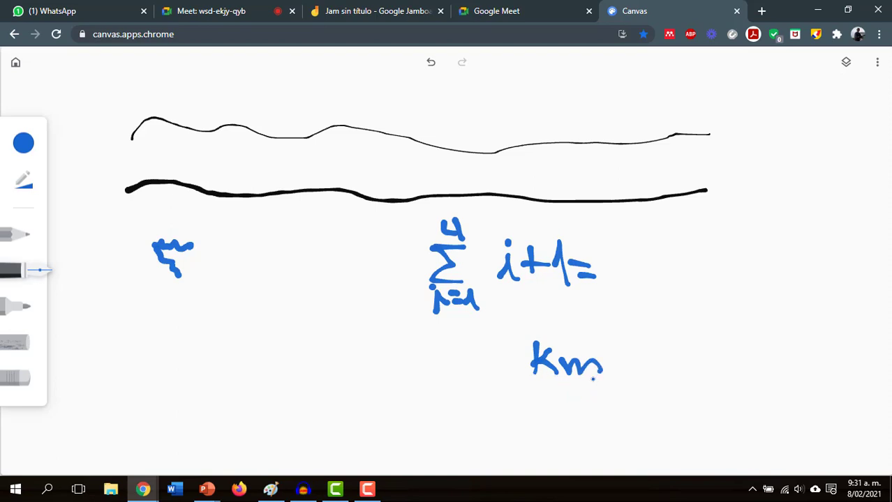
{"action": "left_click", "coordinate": [577, 9]}
{"action": "left_click", "coordinate": [374, 10]}
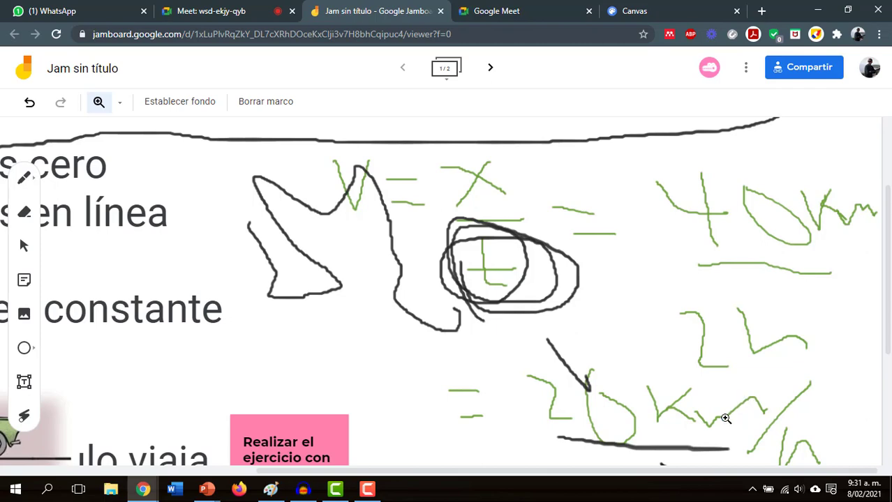
- Switch to the Canvas tab showing the summation and km drawing
{"action": "left_click", "coordinate": [661, 10]}
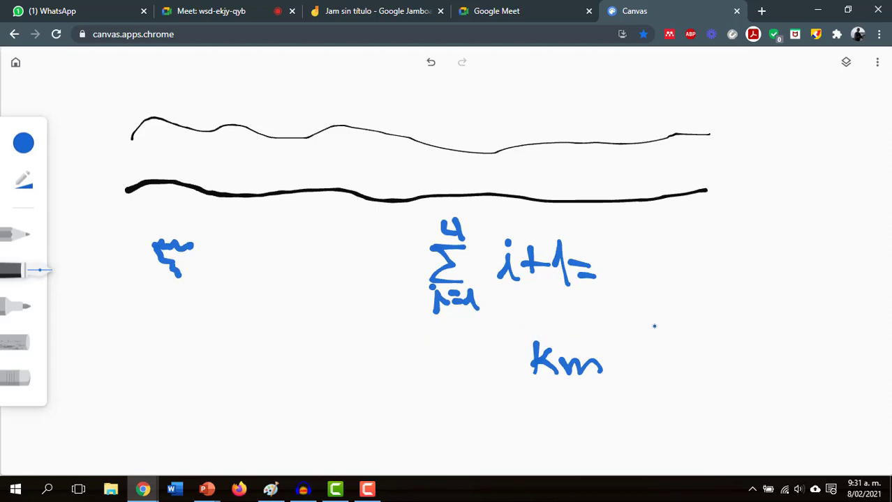
- Draw a blue looped circle at the lower left, beneath the small blue mark
{"action": "mouse_move", "coordinate": [194, 366]}
{"action": "left_mouse_down"}
{"action": "mouse_move", "coordinate": [207, 375]}
{"action": "mouse_move", "coordinate": [148, 342]}
{"action": "left_mouse_up"}
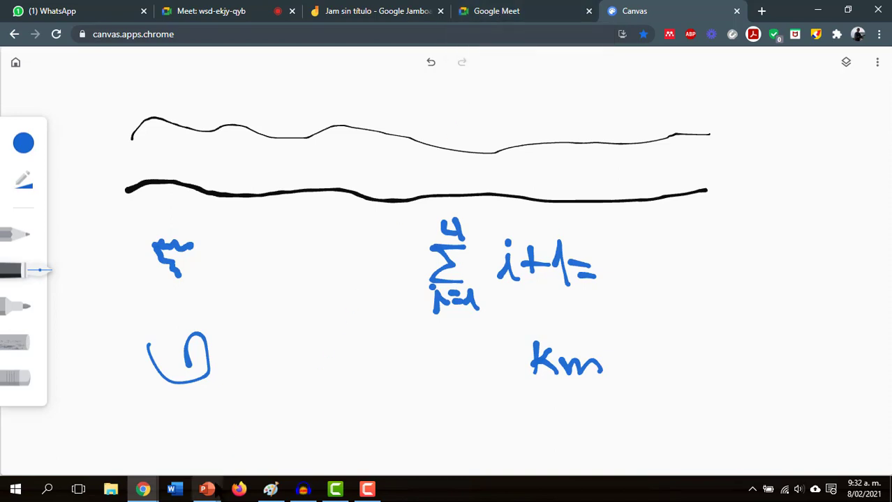
- Bring the PowerPoint slideshow to the front and advance to the Drive - Docs slide
{"action": "mouse_move", "coordinate": [209, 492]}
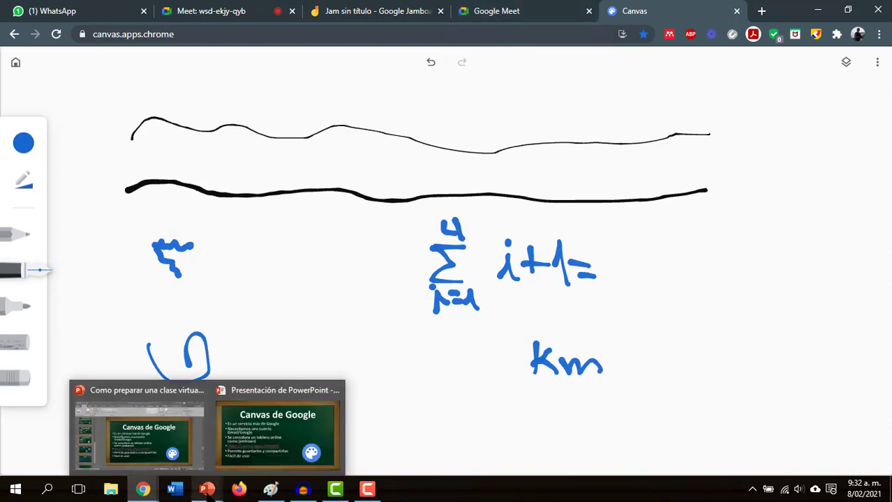
{"action": "left_click", "coordinate": [255, 430]}
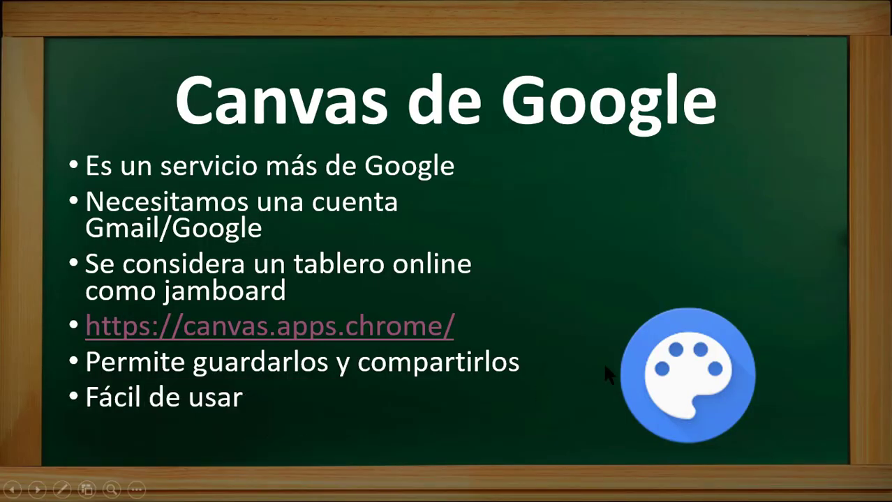
{"action": "left_click", "coordinate": [604, 367]}
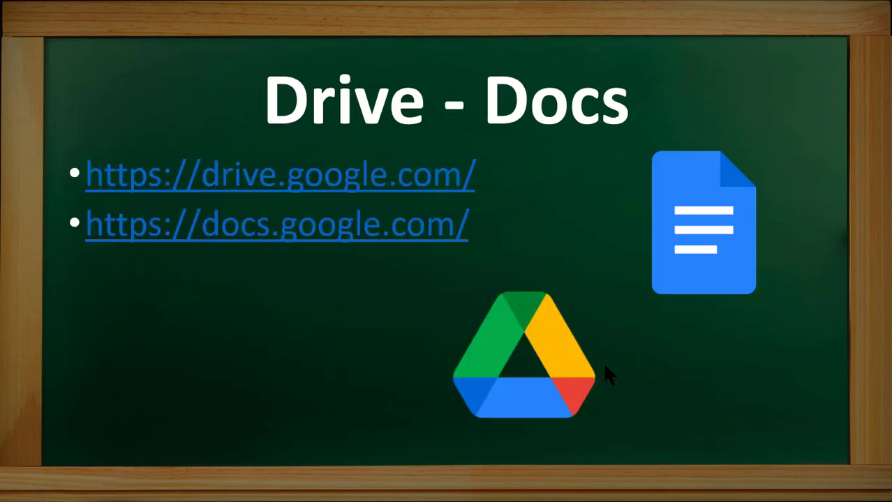
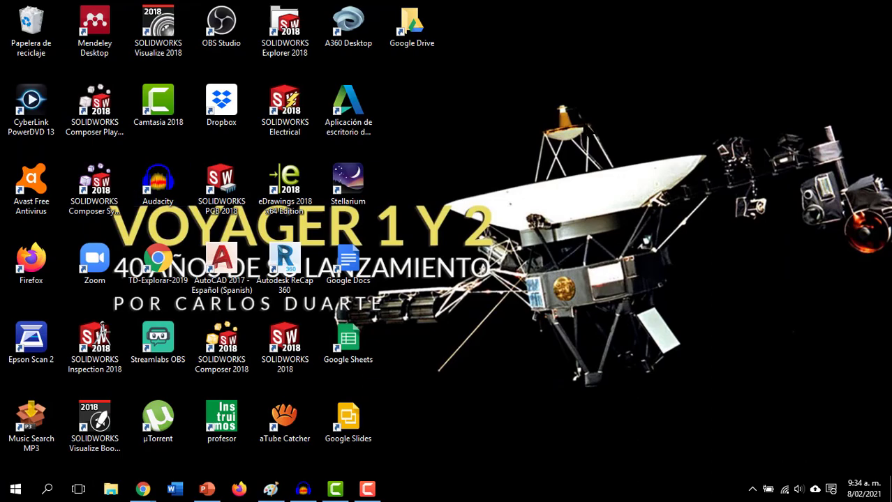
- Review the desktop background fit options in Personalization, keeping Ajustar, and close it
{"action": "right_click", "coordinate": [582, 123]}
{"action": "left_click", "coordinate": [632, 315]}
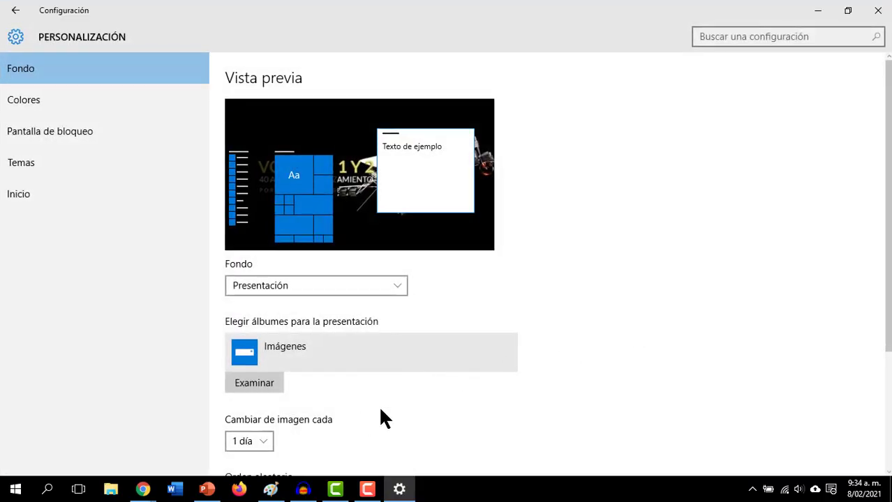
{"action": "scroll", "coordinate": [380, 410], "scroll_direction": "down", "scroll_amount": 3}
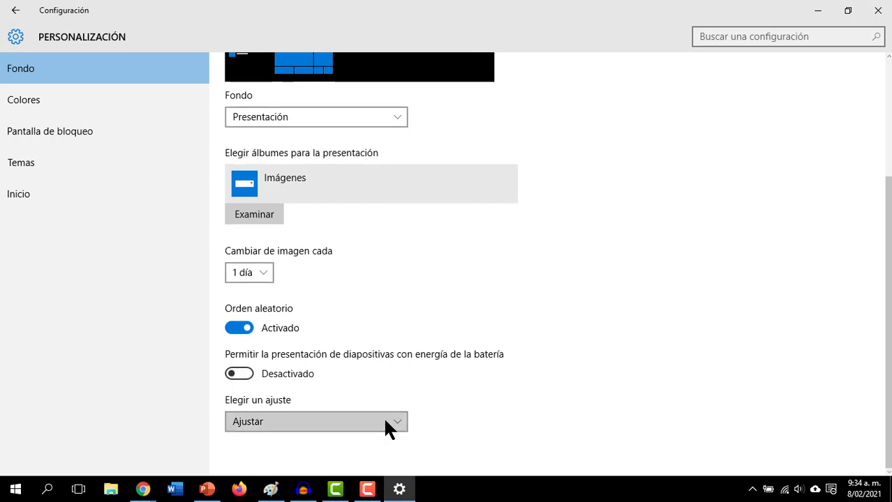
{"action": "left_click", "coordinate": [383, 422]}
{"action": "left_click", "coordinate": [544, 388]}
{"action": "scroll", "coordinate": [593, 366], "scroll_direction": "up", "scroll_amount": 3}
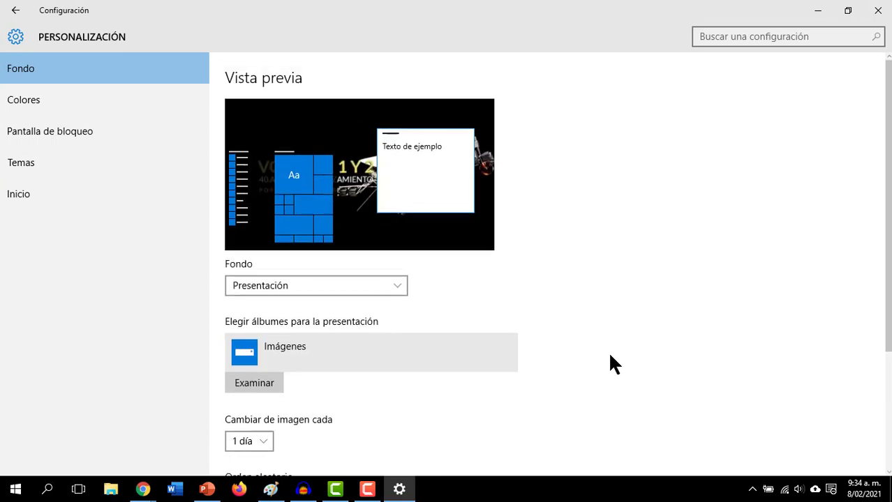
{"action": "left_click", "coordinate": [878, 10]}
- Set display scaling of text and apps to 125% and close Settings
{"action": "right_click", "coordinate": [541, 235]}
{"action": "left_click", "coordinate": [589, 409]}
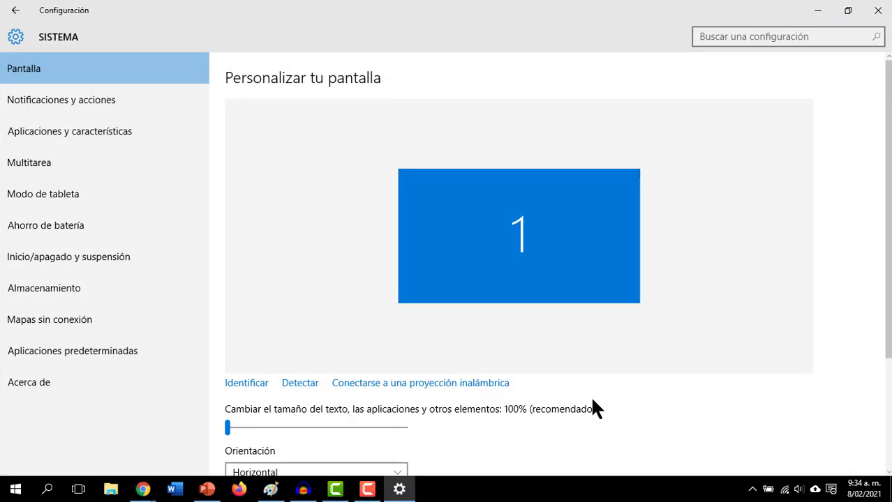
{"action": "scroll", "coordinate": [503, 338], "scroll_direction": "down", "scroll_amount": 3}
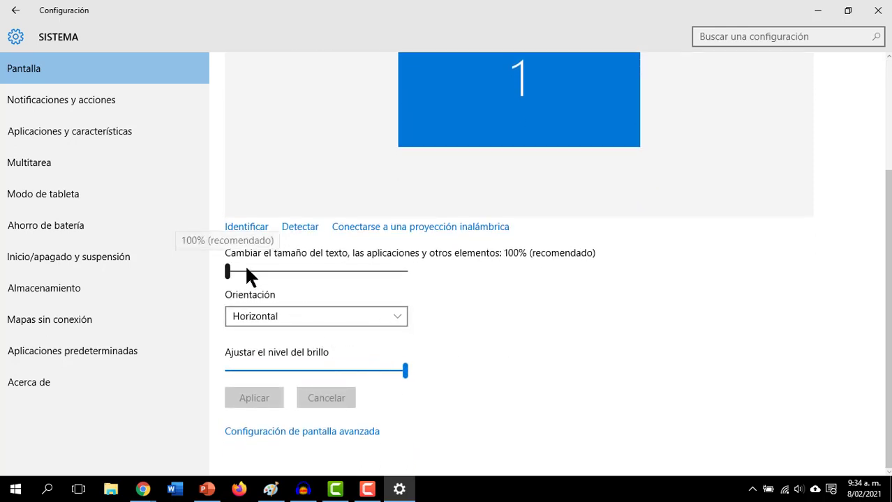
{"action": "left_click", "coordinate": [326, 273]}
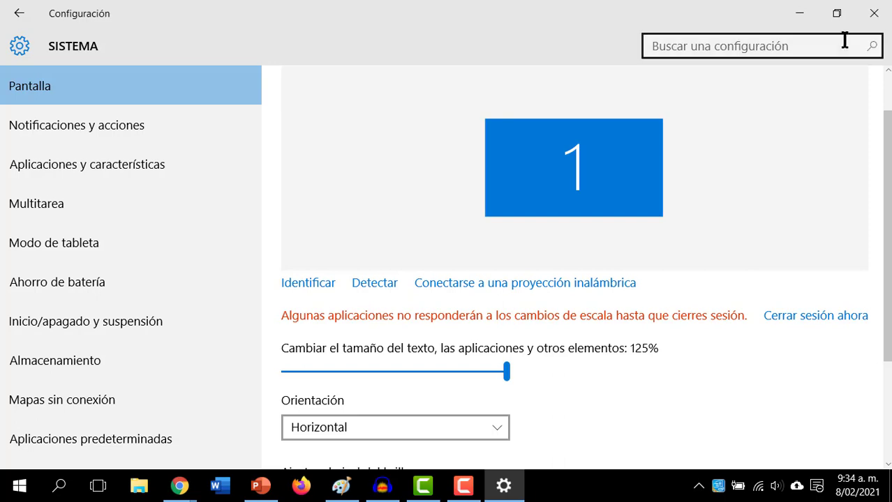
{"action": "left_click", "coordinate": [873, 16]}
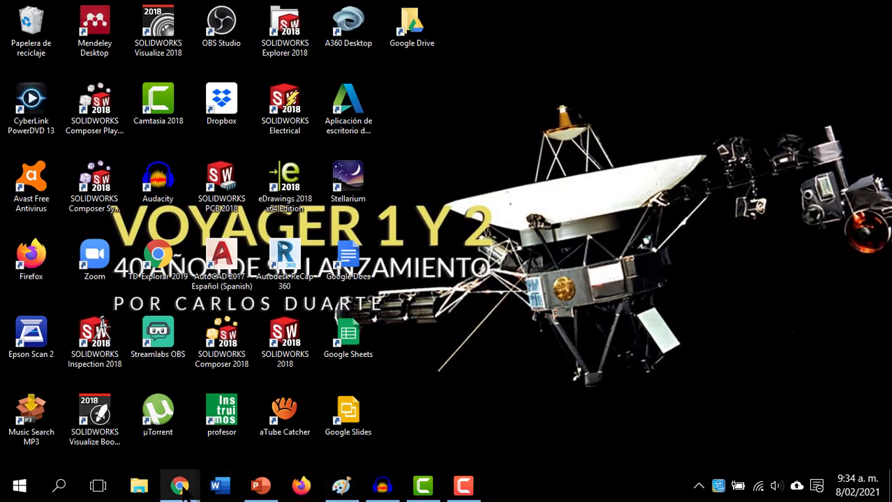
- Bring the Chrome window with Drive's Mi unidad page forward and check the account menu
{"action": "mouse_move", "coordinate": [182, 490]}
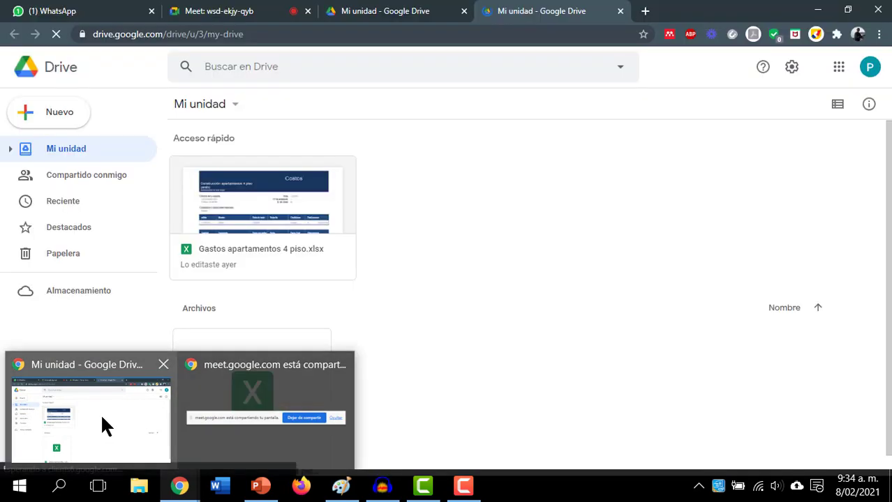
{"action": "left_click", "coordinate": [105, 426]}
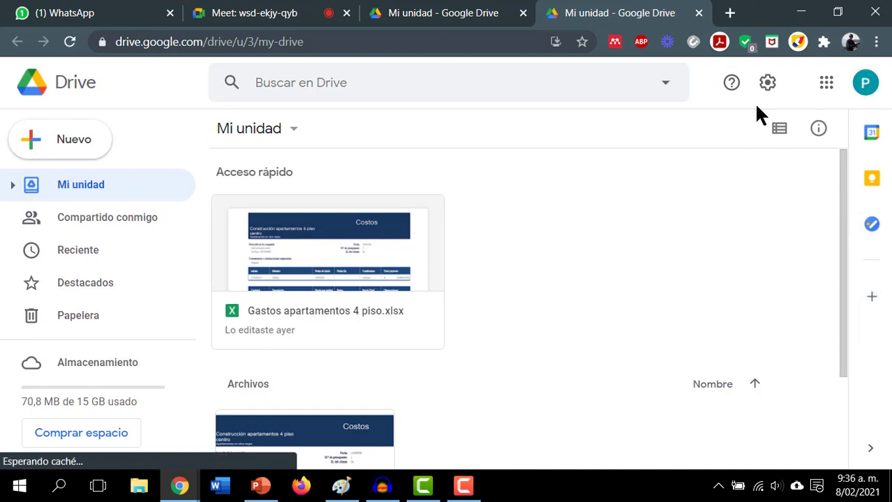
{"action": "left_click", "coordinate": [867, 85]}
{"action": "left_click", "coordinate": [867, 86]}
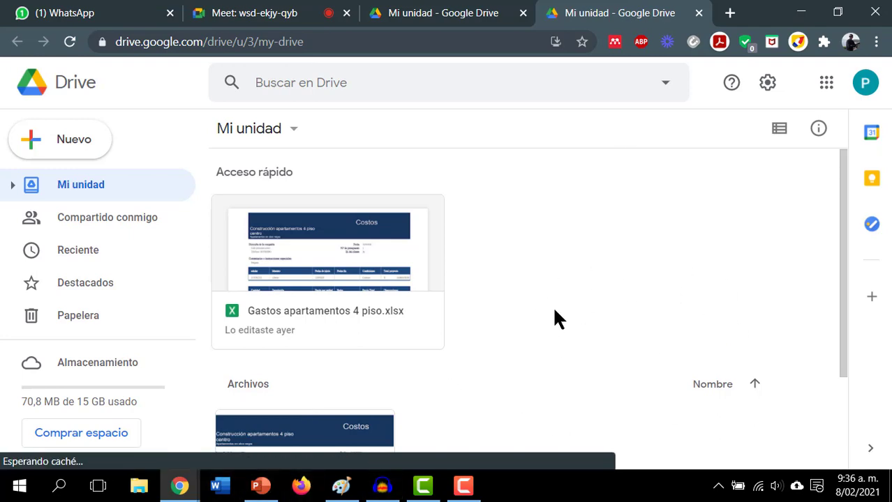
{"action": "mouse_move", "coordinate": [266, 488]}
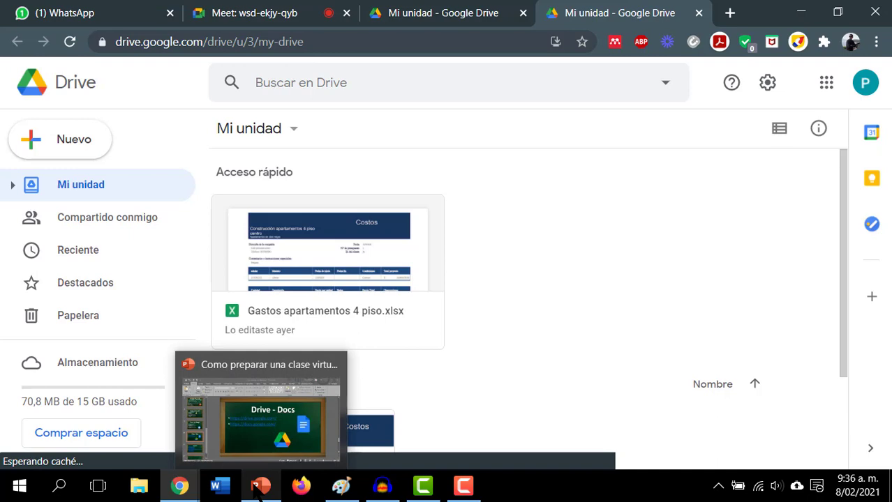
{"action": "left_click", "coordinate": [260, 487]}
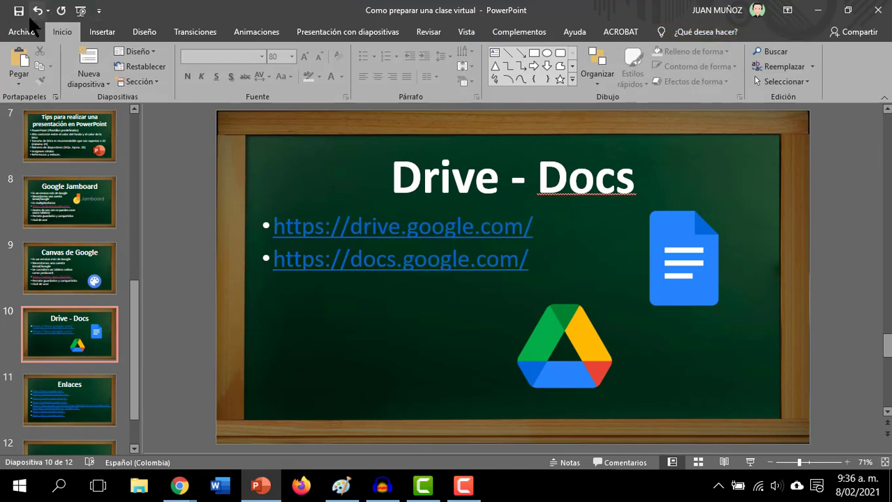
{"action": "left_click", "coordinate": [818, 12]}
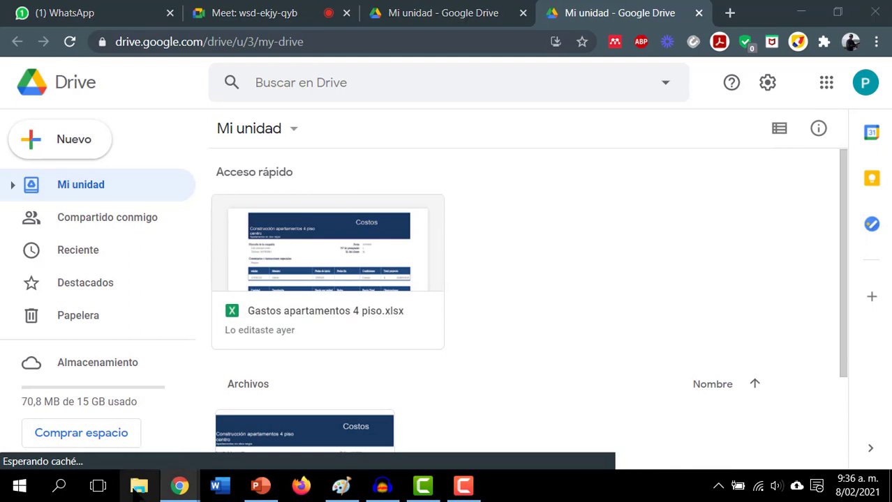
- Open the D:\Colegio\Capacitación clase virtual folder from the recent presentation and select Como preparar una clase virtual
{"action": "left_click", "coordinate": [139, 487]}
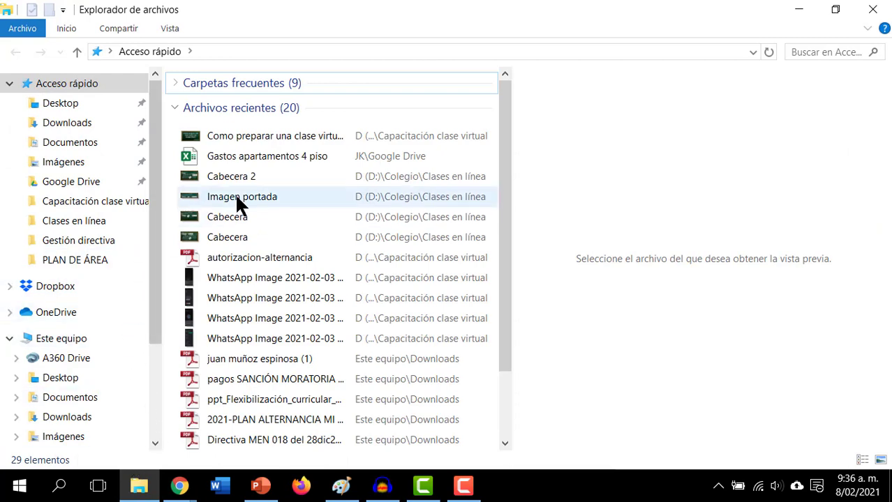
{"action": "left_click", "coordinate": [312, 133]}
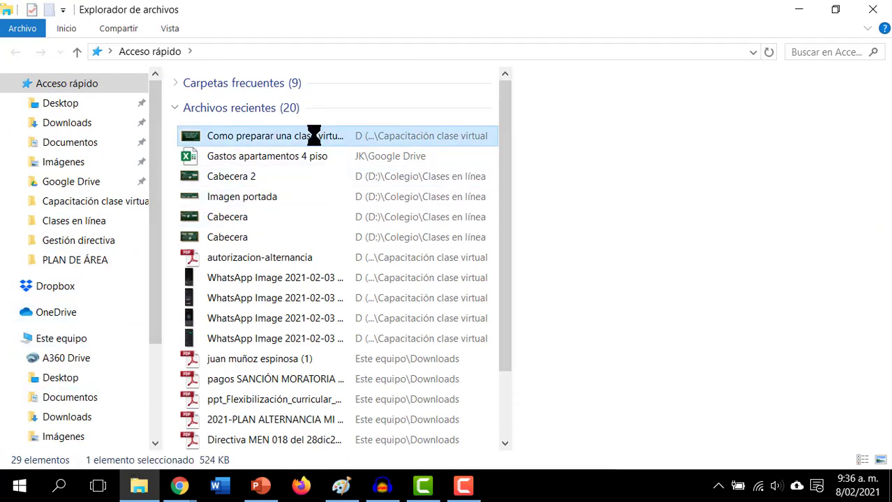
{"action": "right_click", "coordinate": [313, 135]}
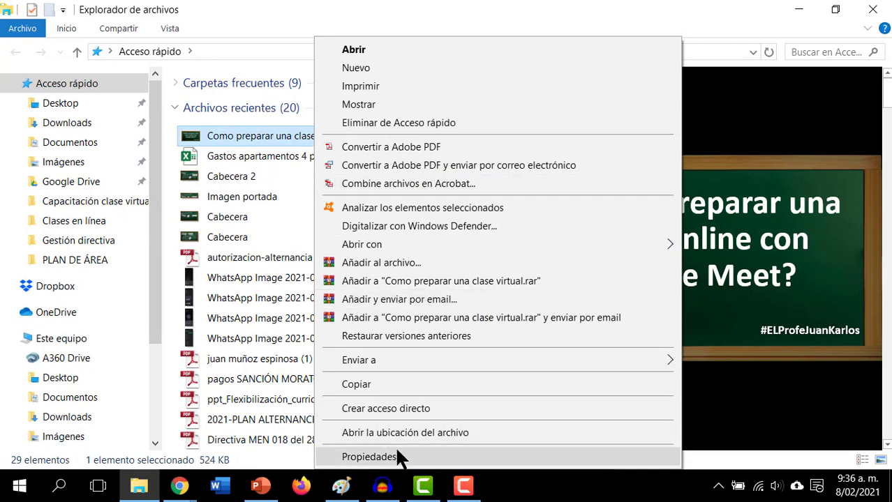
{"action": "left_click", "coordinate": [412, 433]}
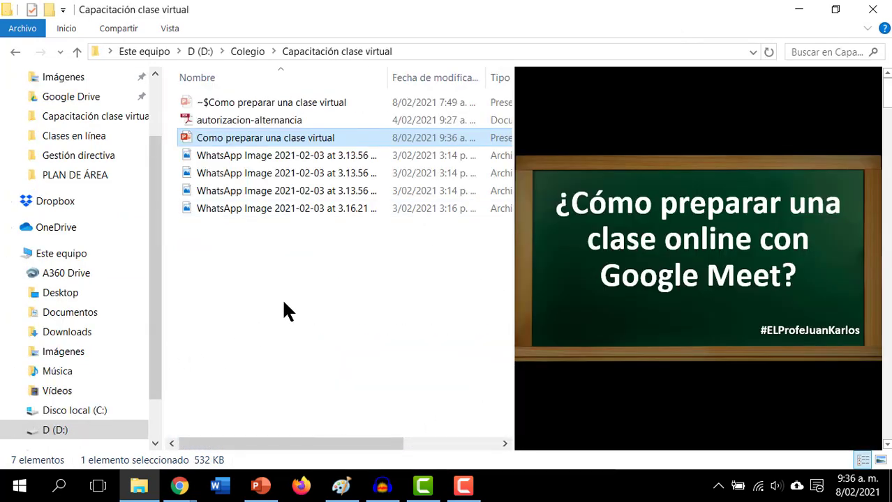
{"action": "left_click", "coordinate": [284, 301]}
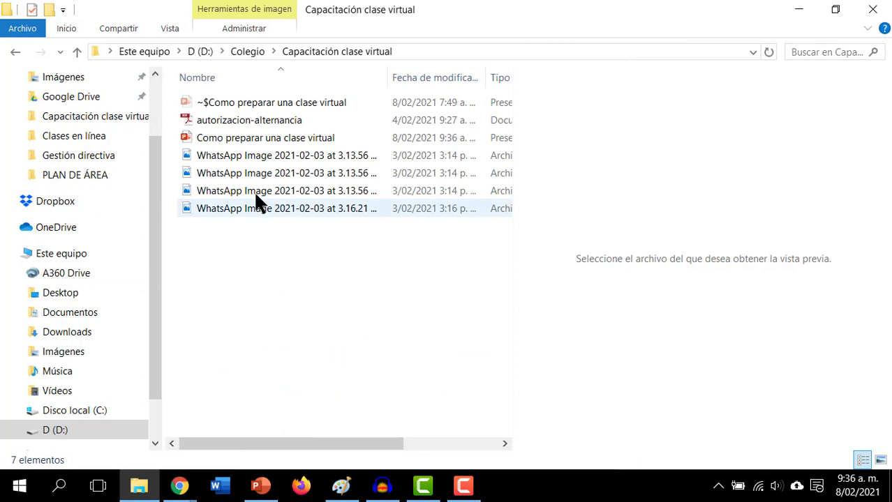
{"action": "left_click", "coordinate": [223, 138]}
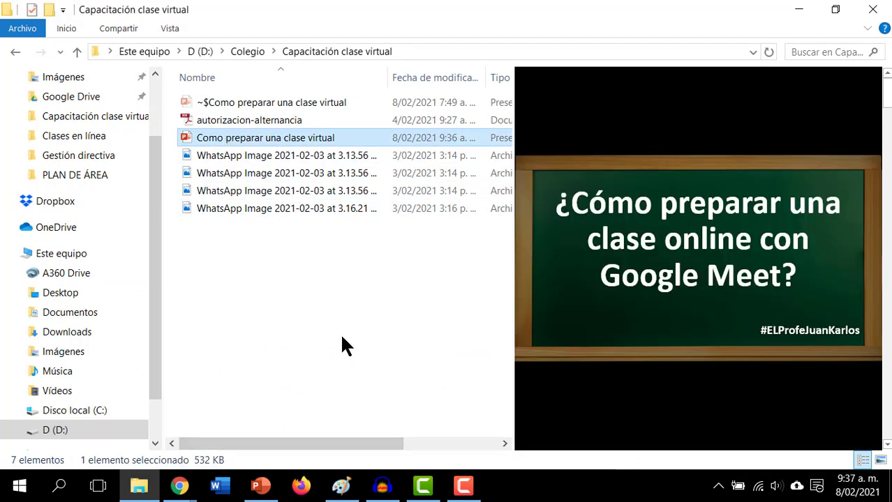
{"action": "mouse_move", "coordinate": [190, 492]}
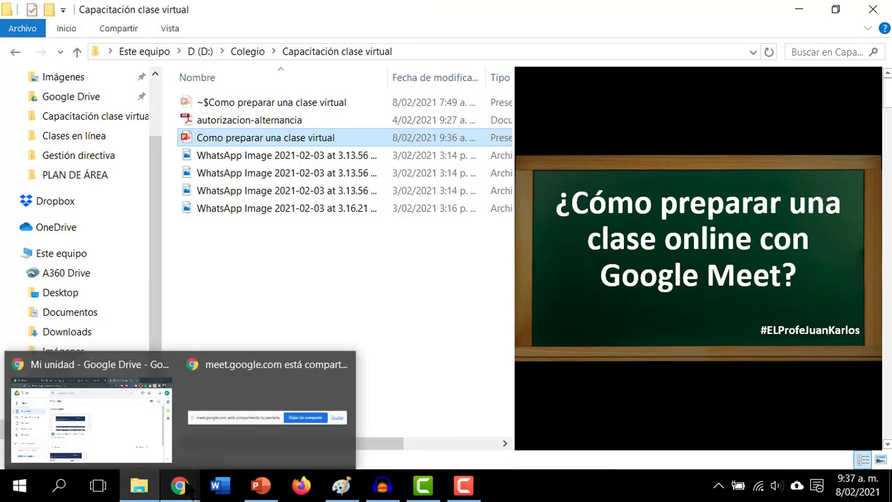
{"action": "left_click", "coordinate": [128, 428]}
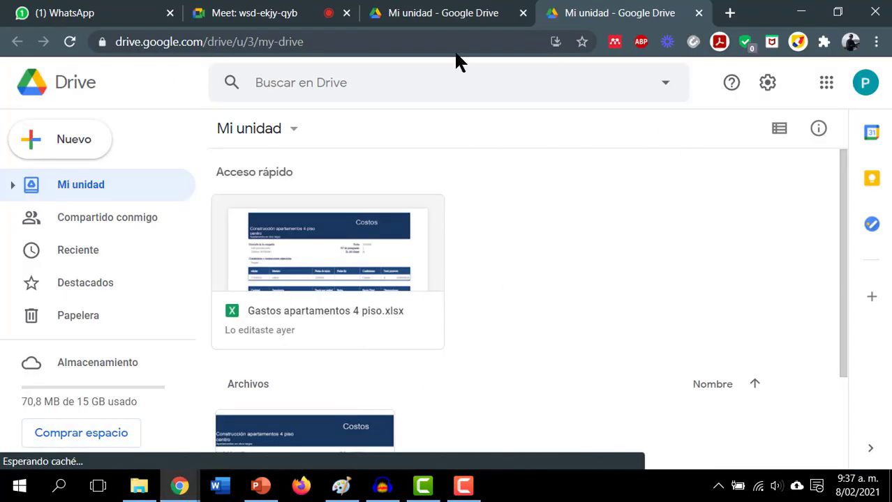
{"action": "left_click", "coordinate": [139, 486]}
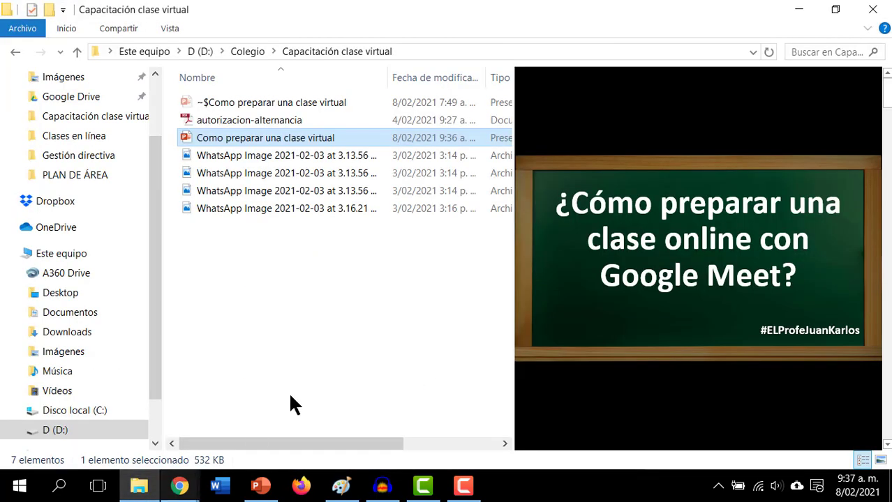
- Drag the Como preparar una clase virtual presentation over Drive's My Drive upload area
{"action": "left_click_drag", "start_coordinate": [231, 136], "coordinate": [576, 389]}
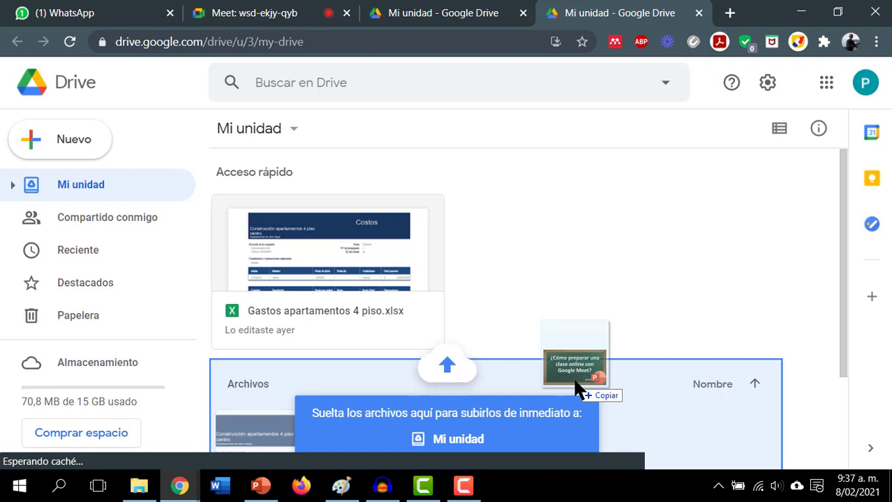
{"action": "left_click_drag", "start_coordinate": [576, 389], "coordinate": [528, 381]}
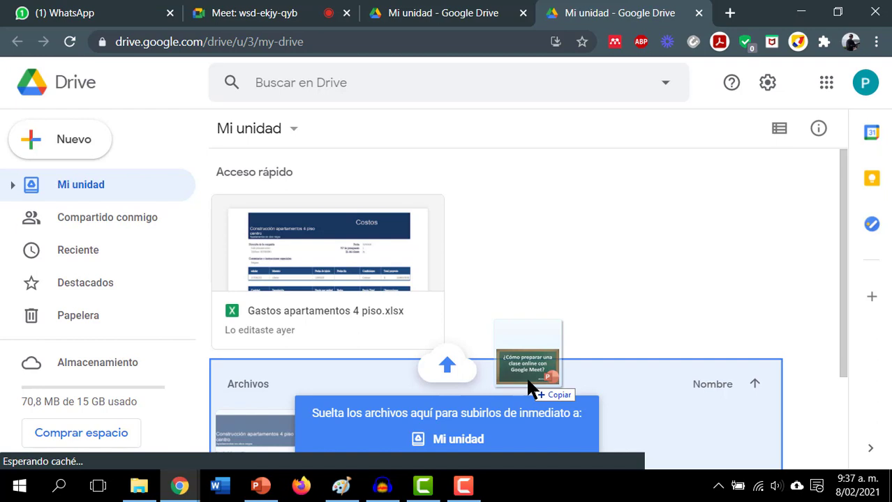
{"action": "left_click_drag", "start_coordinate": [527, 381], "coordinate": [547, 388]}
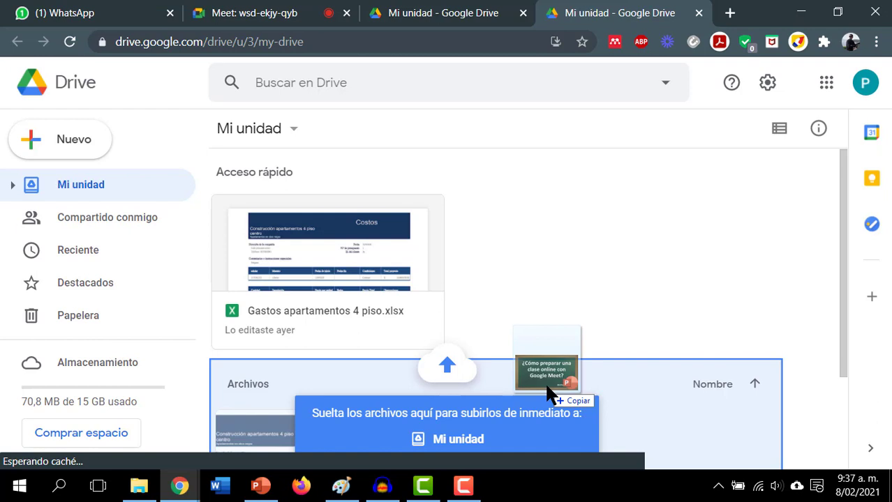
{"action": "left_click_drag", "start_coordinate": [547, 388], "coordinate": [520, 303]}
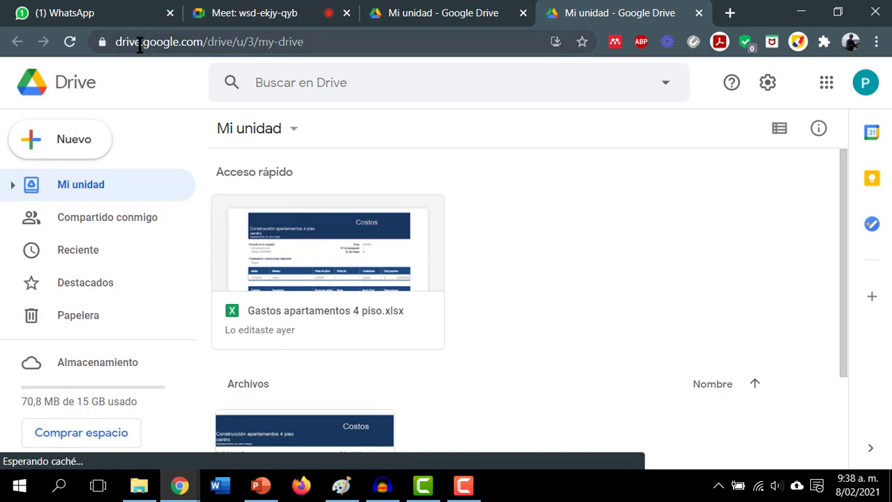
- Load drive.google.com in a new tab, closing the previous Drive tab
{"action": "left_click", "coordinate": [729, 13]}
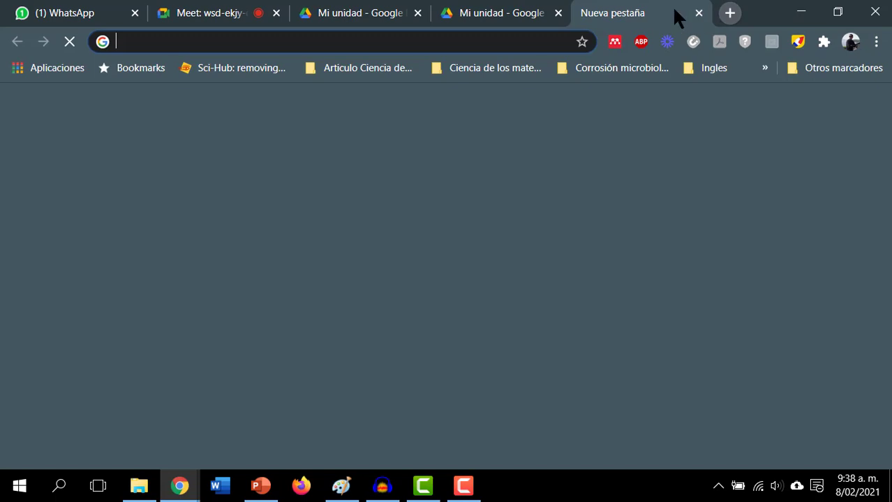
{"action": "left_click", "coordinate": [558, 12]}
{"action": "left_click", "coordinate": [425, 42]}
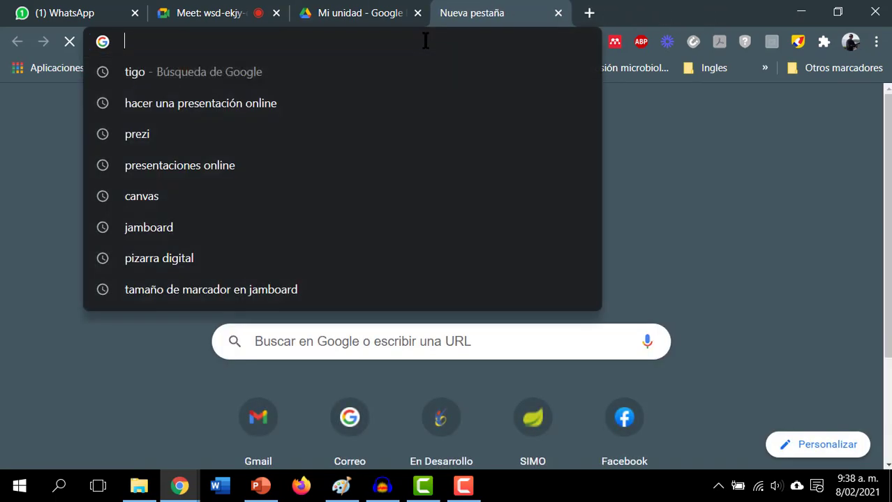
{"action": "type", "text": "drive"}
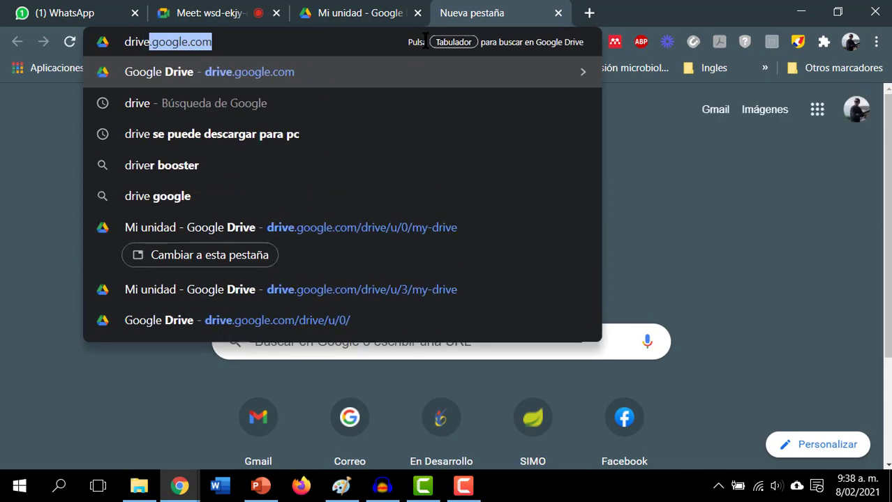
{"action": "type", "text": ".google.com"}
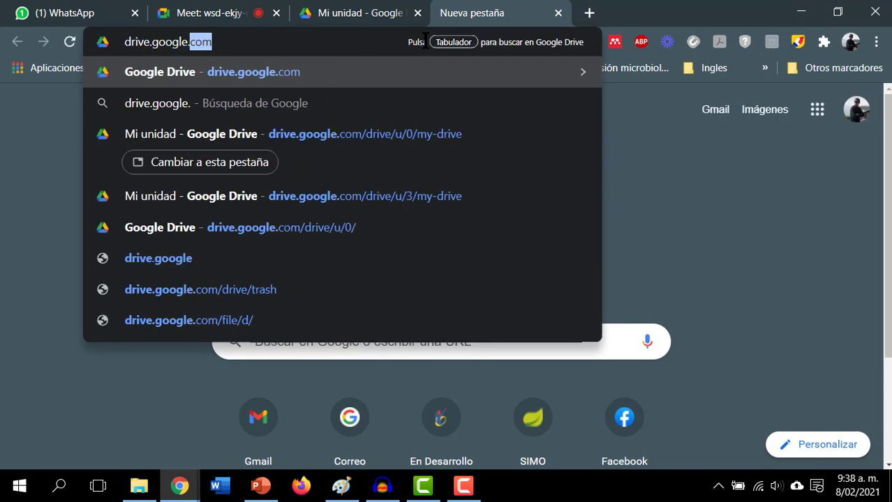
{"action": "key", "text": "Return"}
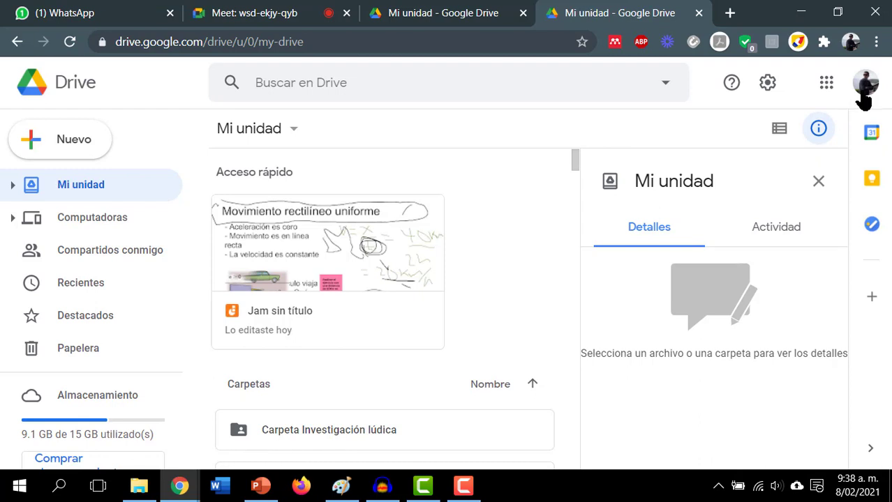
- Switch Drive to the third signed-in account and close the leftover tab
{"action": "left_click", "coordinate": [864, 96]}
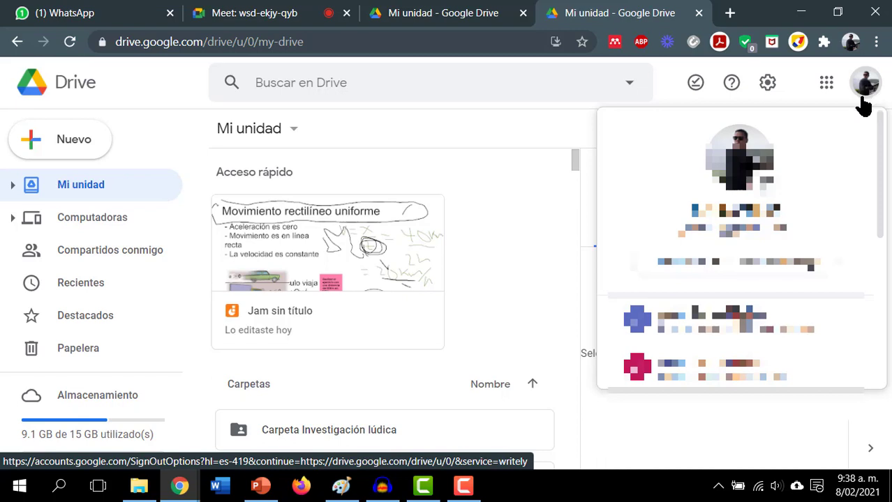
{"action": "scroll", "coordinate": [827, 316], "scroll_direction": "down", "scroll_amount": 3}
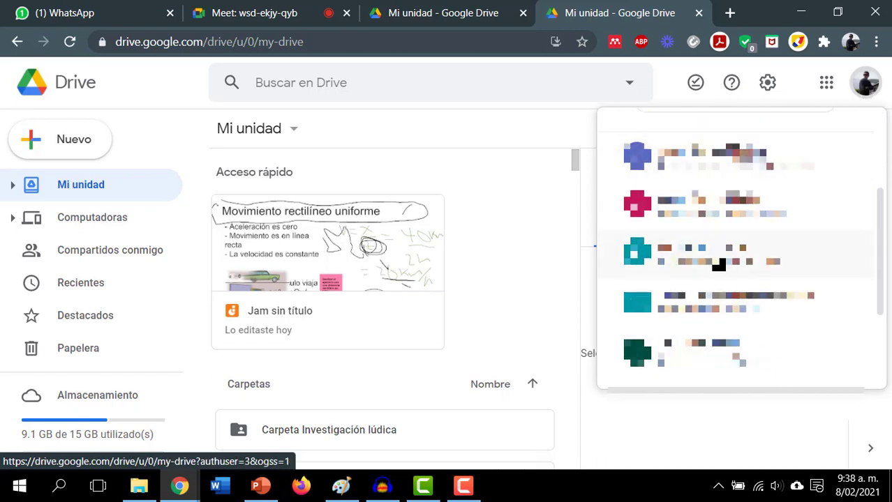
{"action": "left_click", "coordinate": [738, 272]}
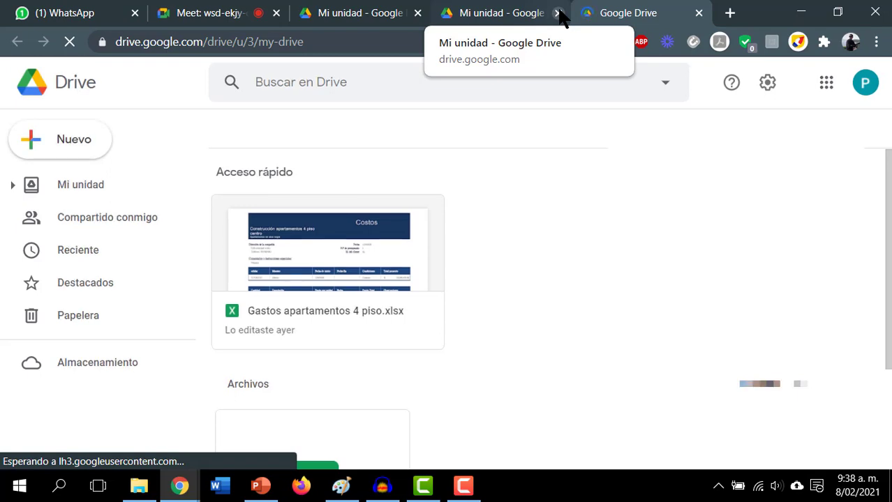
{"action": "left_click", "coordinate": [558, 13]}
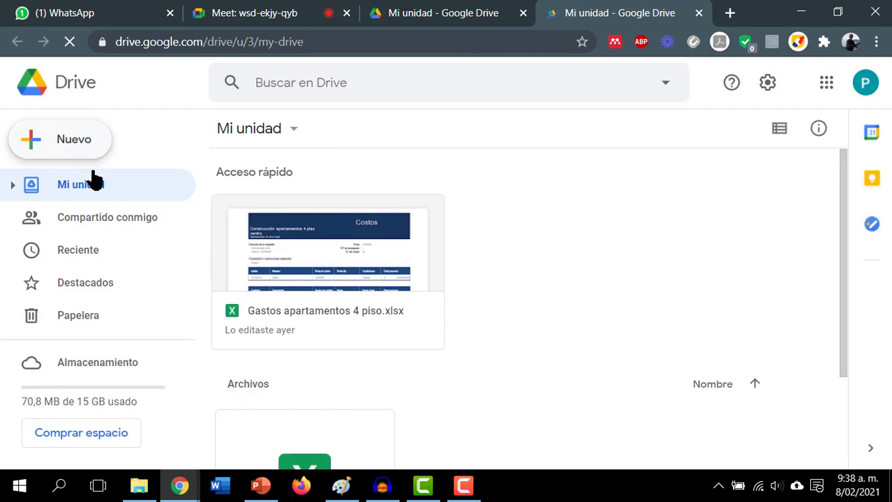
{"action": "scroll", "coordinate": [56, 143], "scroll_direction": "down", "scroll_amount": 2}
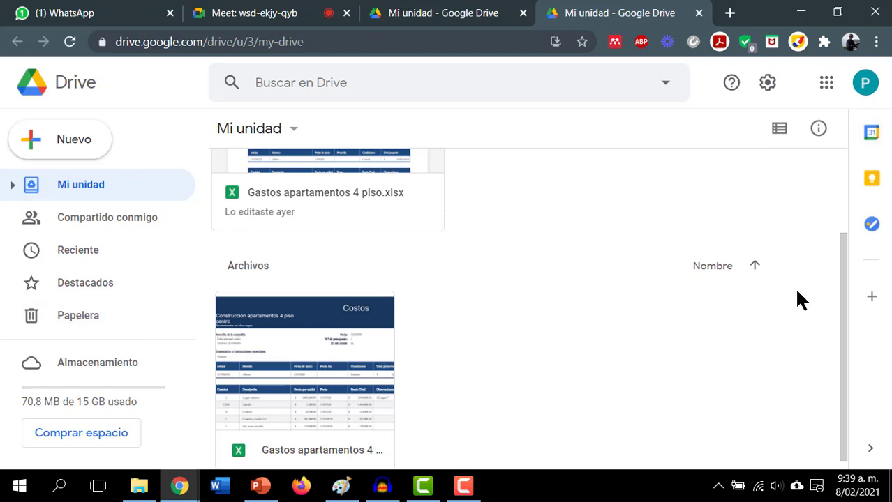
{"action": "left_click", "coordinate": [871, 134]}
{"action": "mouse_move", "coordinate": [152, 493]}
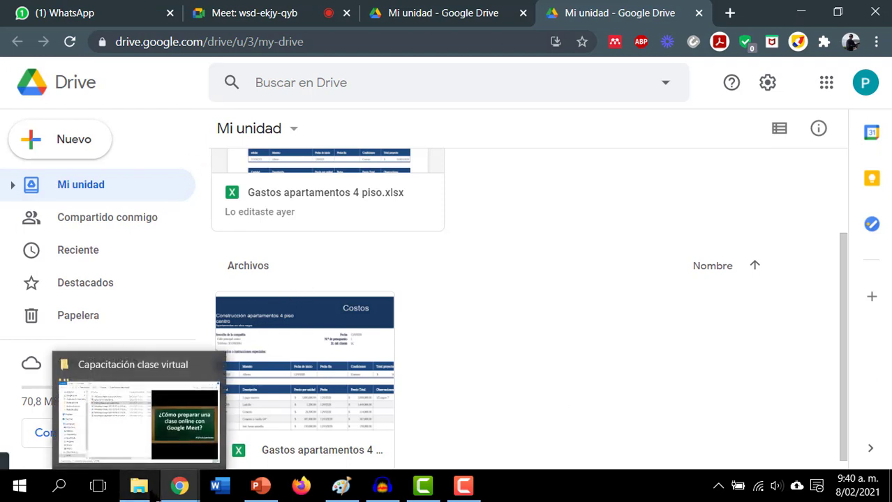
- Search Windows for 'explo' and launch File Explorer on Quick access
{"action": "left_click", "coordinate": [214, 381]}
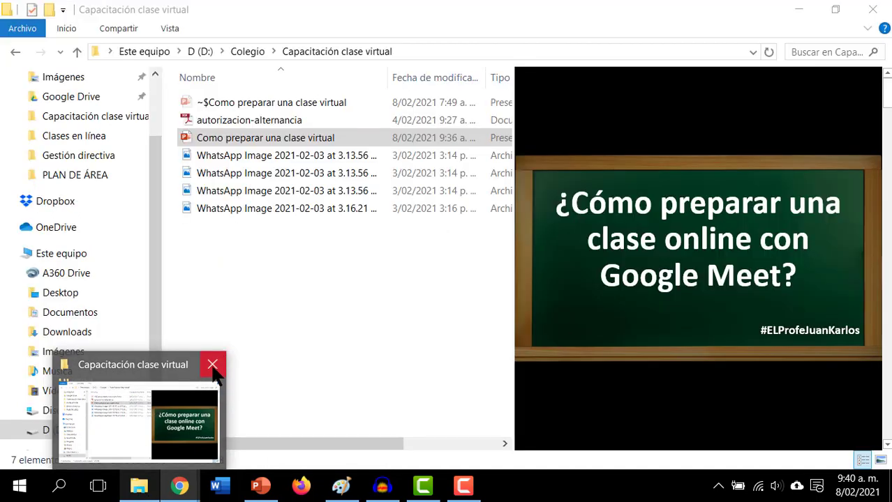
{"action": "left_click", "coordinate": [139, 489]}
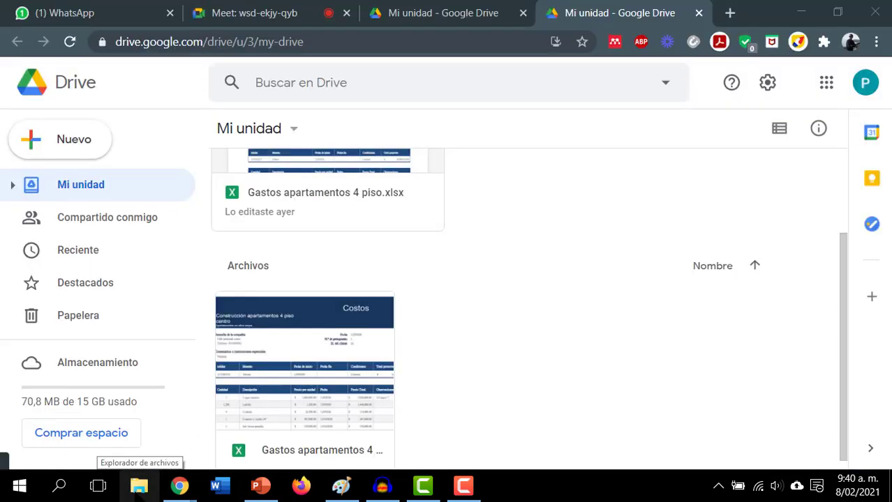
{"action": "left_click", "coordinate": [60, 487]}
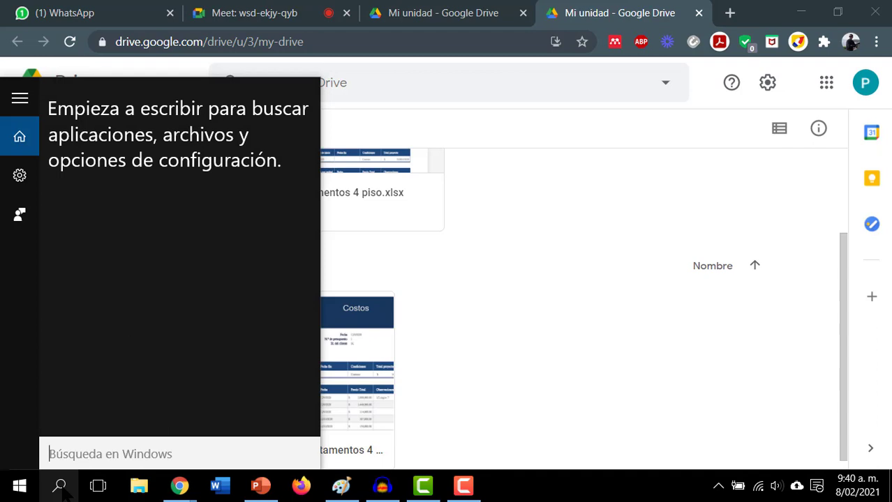
{"action": "type", "text": "expro"}
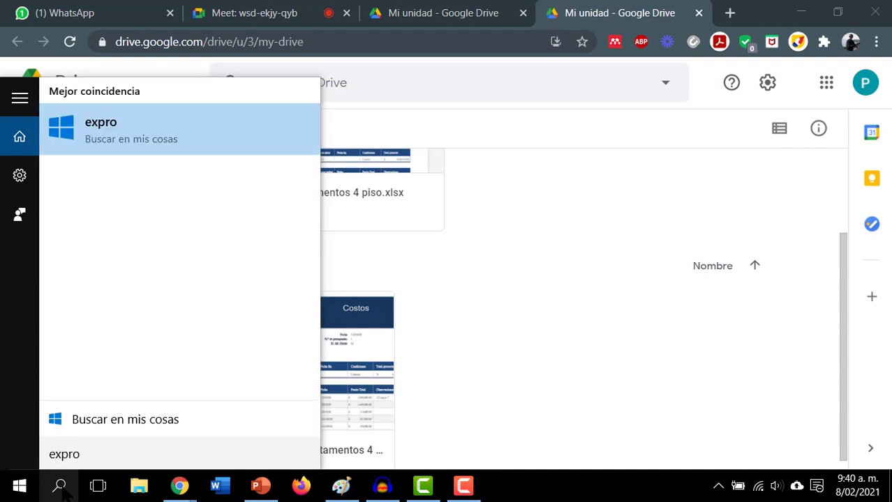
{"action": "key", "text": "BackSpace"}
{"action": "key", "text": "BackSpace"}
{"action": "type", "text": "lo"}
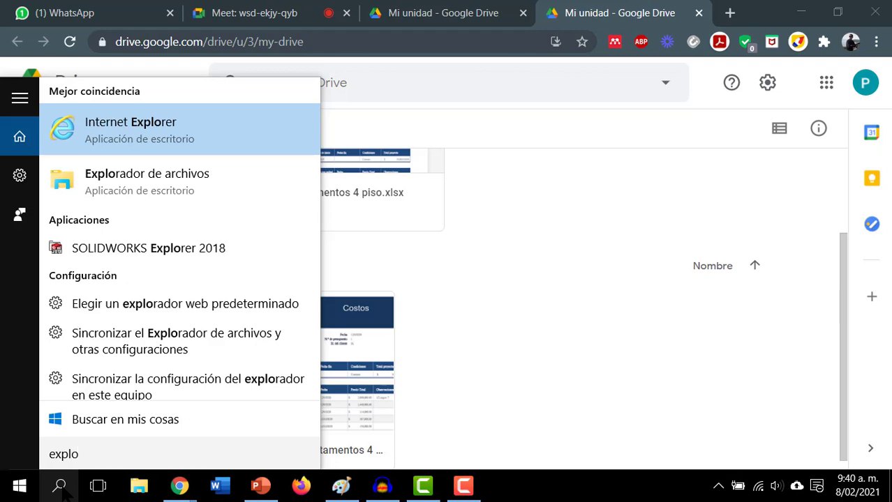
{"action": "key", "text": "Down"}
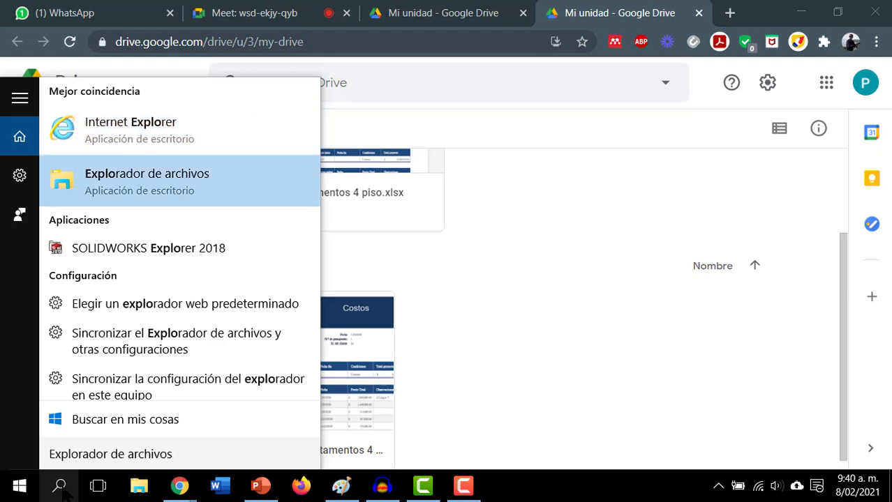
{"action": "key", "text": "Return"}
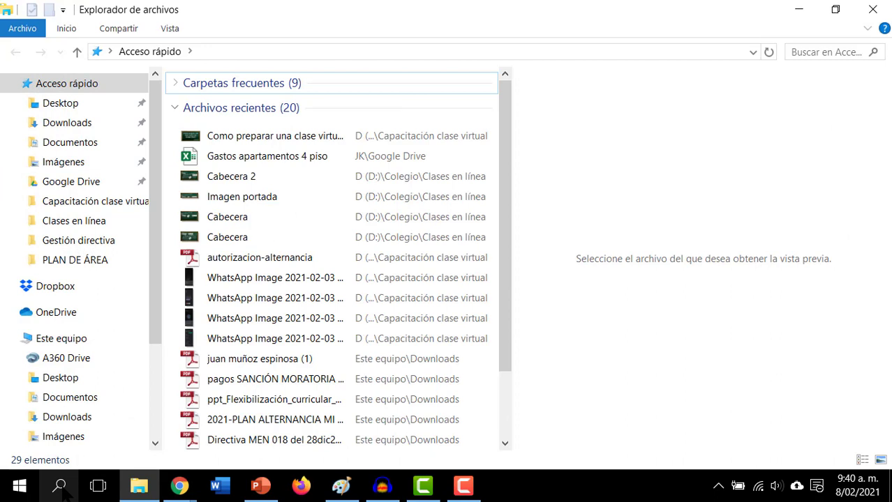
- Inspect the options for the Como preparar una clase virtual file in recent files
{"action": "right_click", "coordinate": [293, 133]}
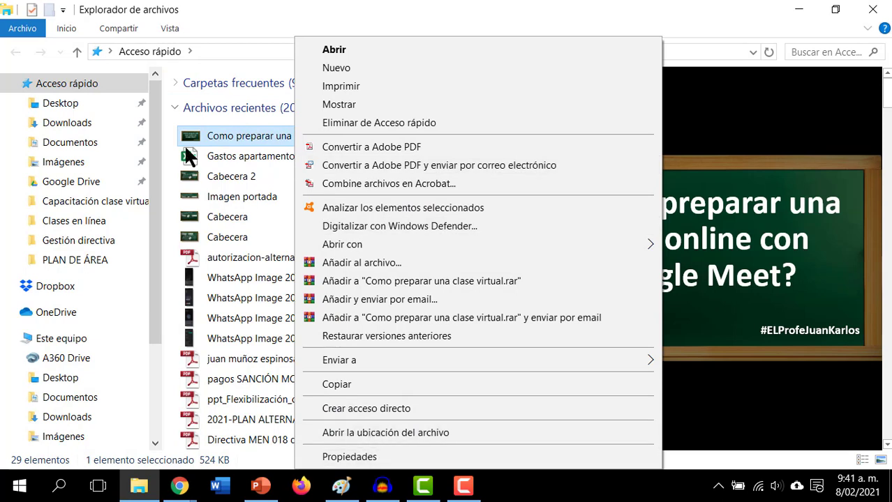
{"action": "left_click", "coordinate": [259, 10]}
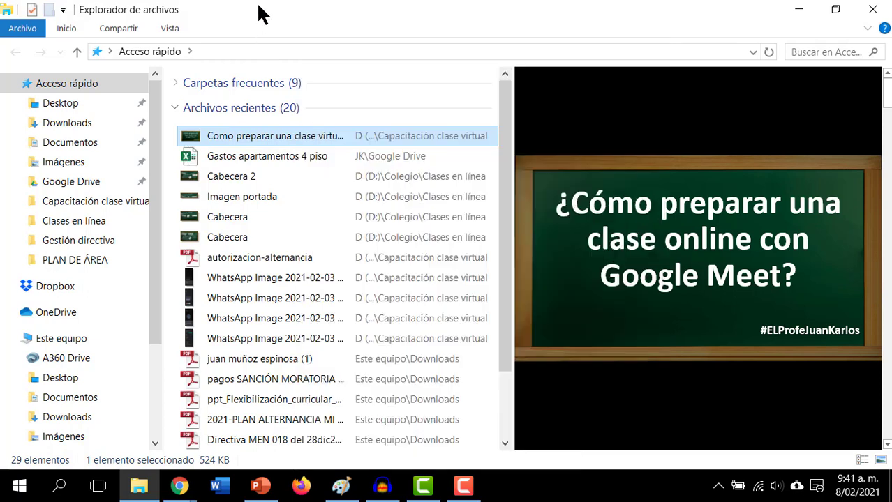
{"action": "left_click_drag", "start_coordinate": [316, 139], "coordinate": [318, 135]}
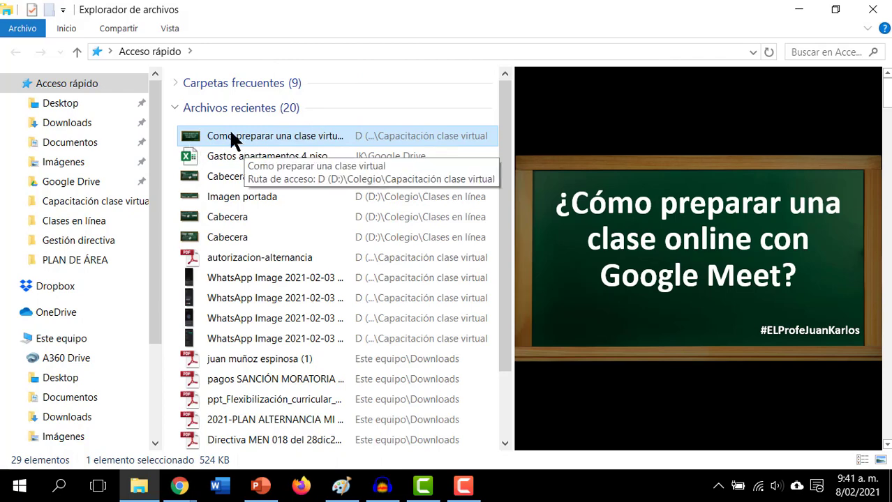
- Switch through the browser windows to Google Drive's Mi unidad tab
{"action": "mouse_move", "coordinate": [181, 488]}
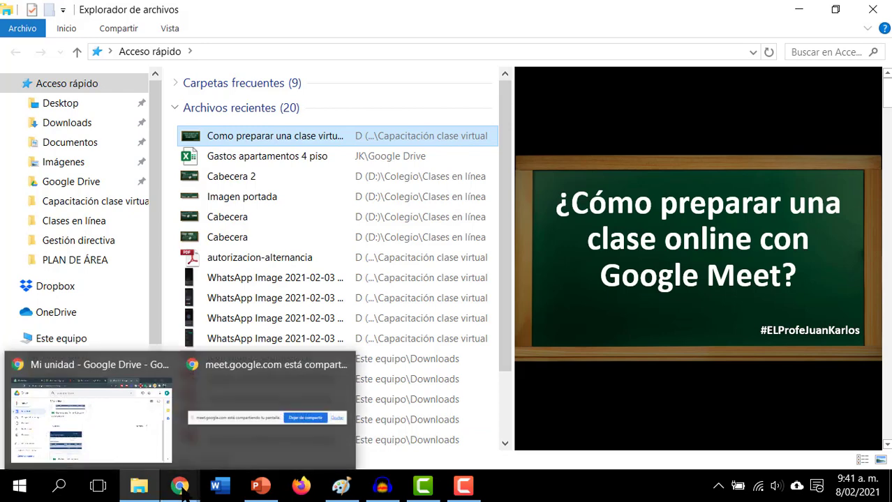
{"action": "mouse_move", "coordinate": [144, 440]}
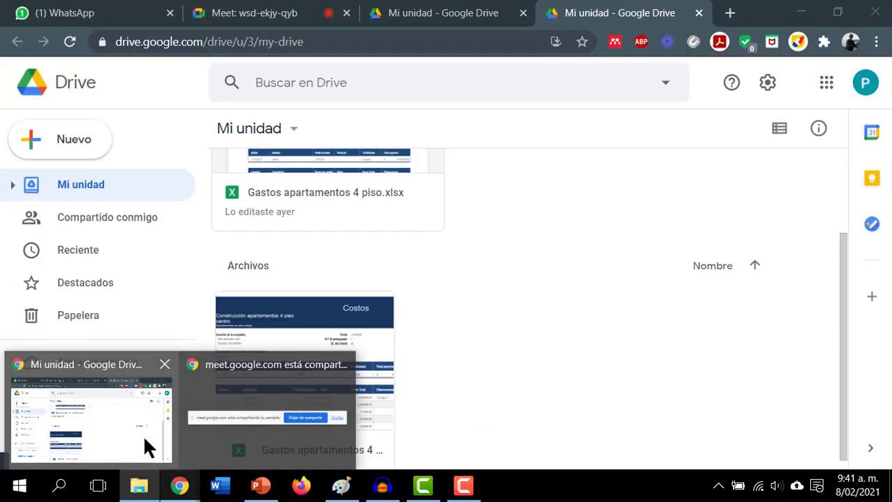
{"action": "left_click", "coordinate": [139, 440]}
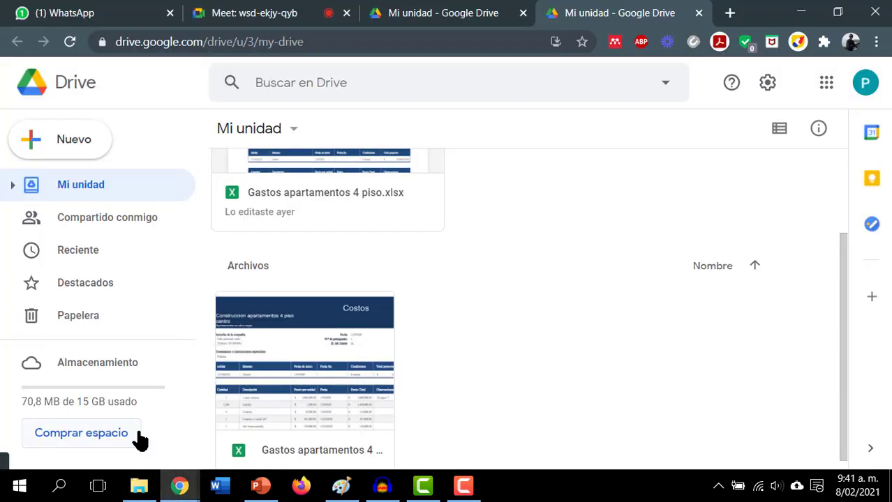
{"action": "left_click", "coordinate": [322, 12]}
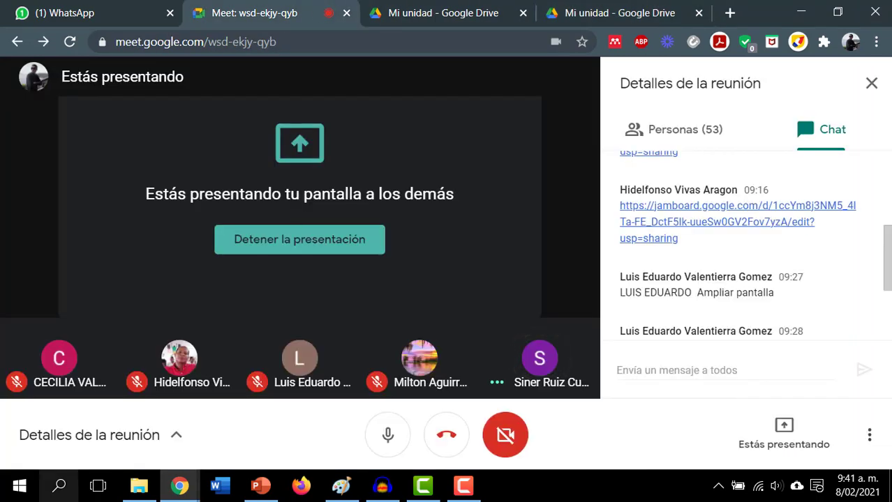
{"action": "left_click", "coordinate": [139, 485]}
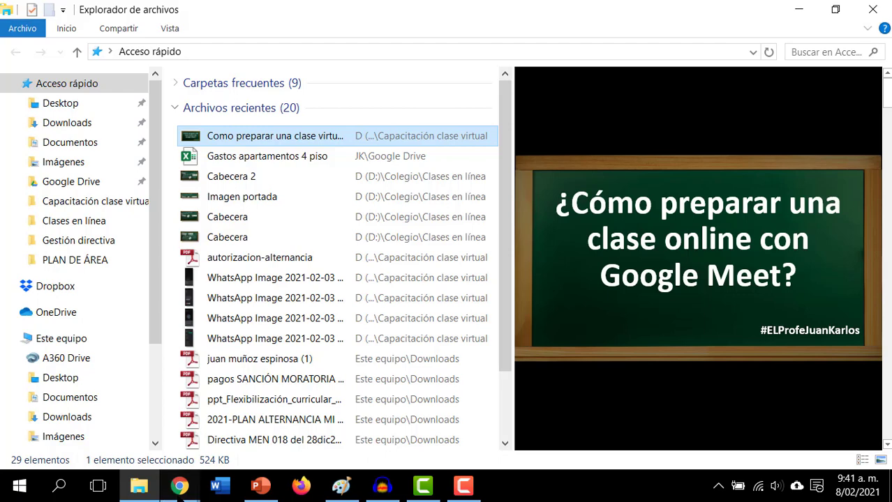
{"action": "mouse_move", "coordinate": [180, 486]}
{"action": "left_click", "coordinate": [129, 418]}
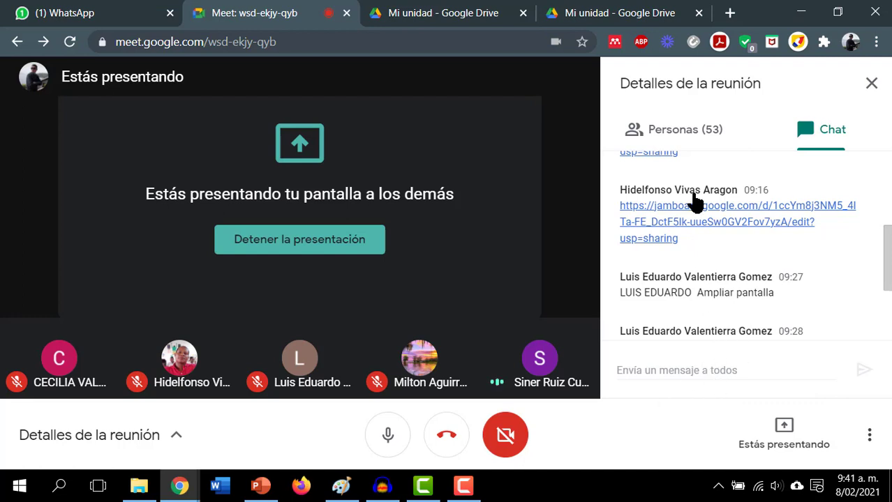
{"action": "left_click", "coordinate": [627, 10]}
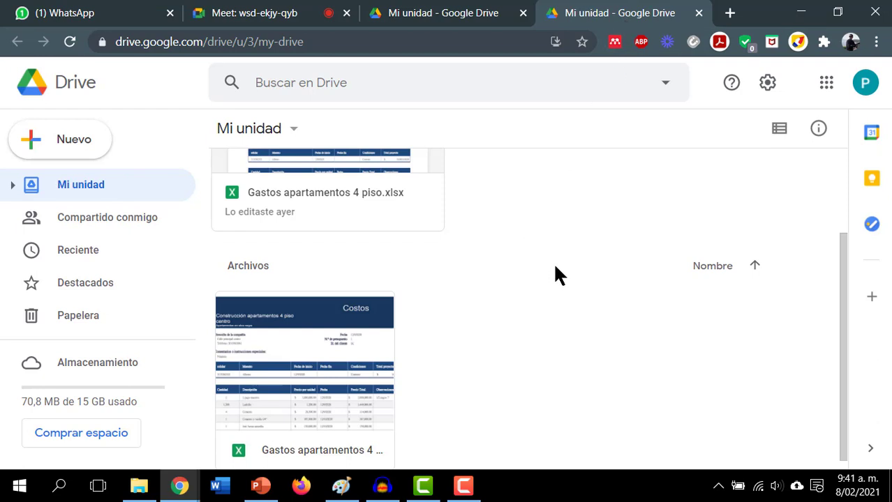
- Drag Como preparar una clase virtual.pptx from recent files into Mi unidad to upload it
{"action": "left_click", "coordinate": [140, 493]}
{"action": "left_click_drag", "start_coordinate": [240, 130], "coordinate": [565, 365]}
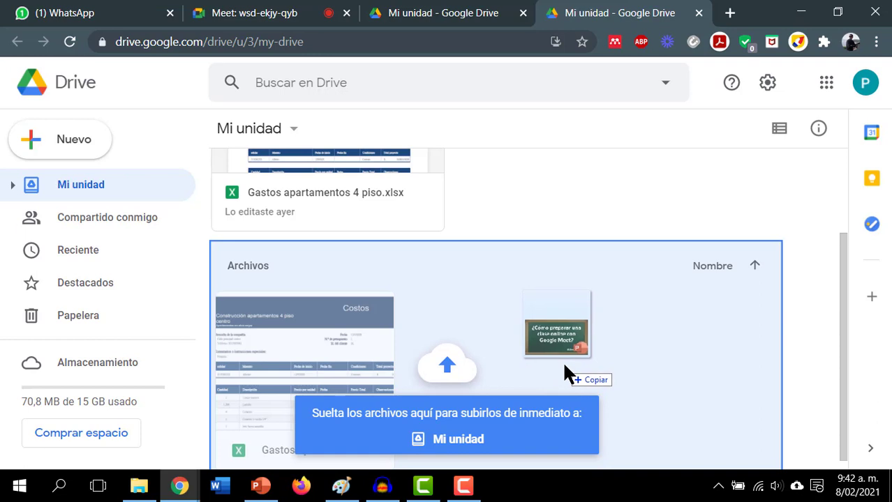
{"action": "left_click_drag", "start_coordinate": [564, 365], "coordinate": [564, 366]}
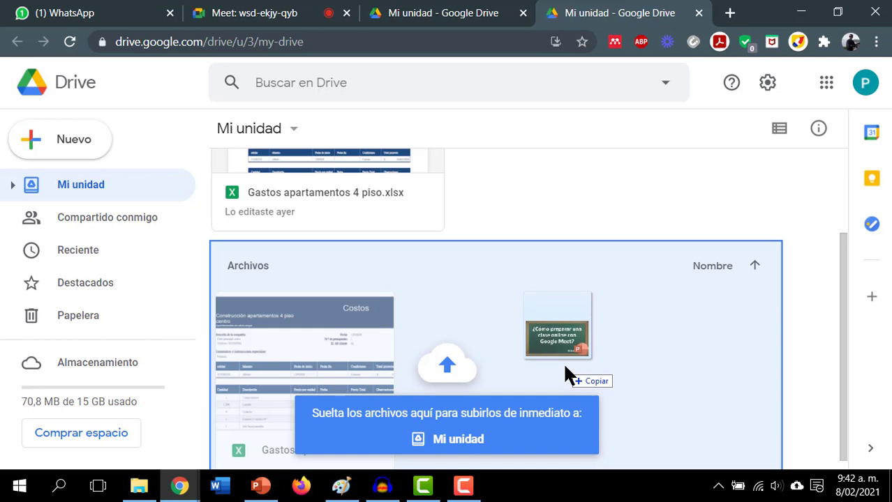
{"action": "left_click_drag", "start_coordinate": [565, 366], "coordinate": [365, 84]}
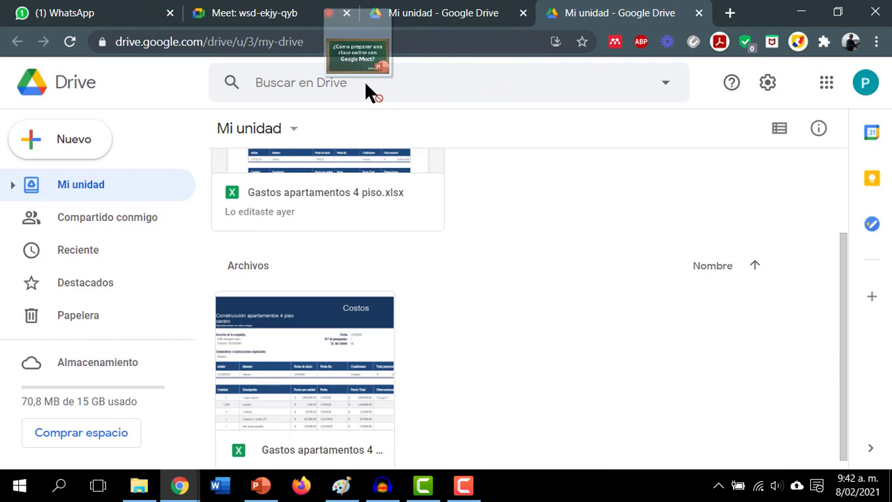
{"action": "left_click_drag", "start_coordinate": [365, 84], "coordinate": [526, 353]}
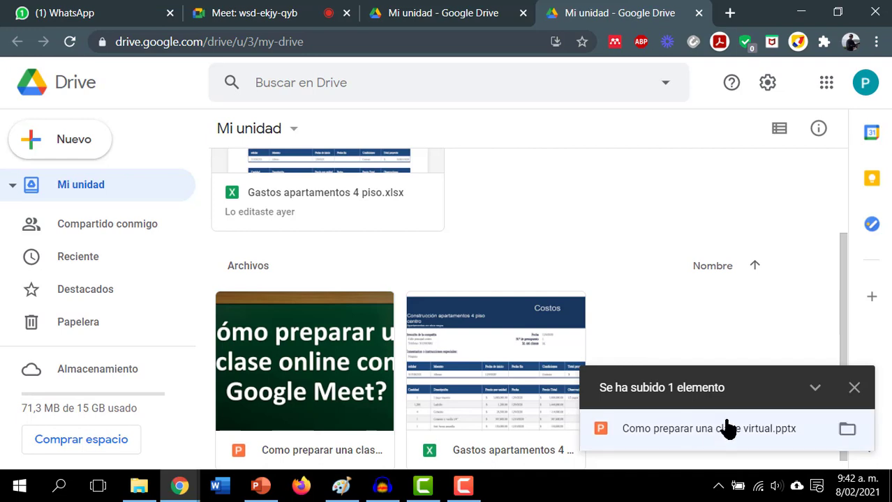
- Dismiss the upload notice, select the presentation and preview it at slide 1 of 12
{"action": "left_click", "coordinate": [854, 389]}
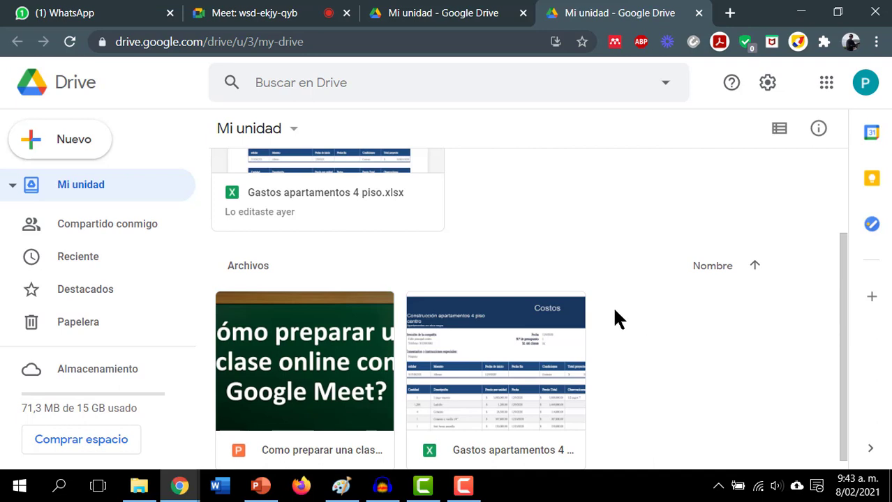
{"action": "scroll", "coordinate": [628, 322], "scroll_direction": "down", "scroll_amount": 1}
{"action": "left_click", "coordinate": [315, 375]}
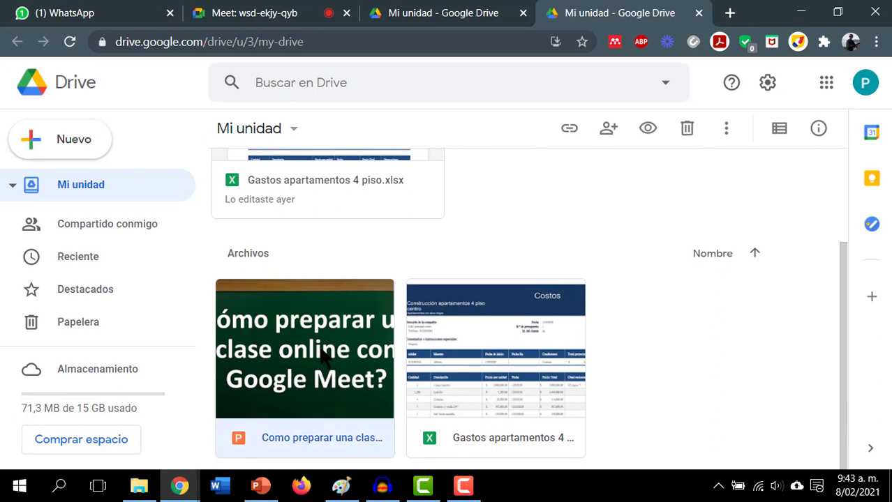
{"action": "left_click", "coordinate": [639, 310]}
{"action": "left_click", "coordinate": [253, 352]}
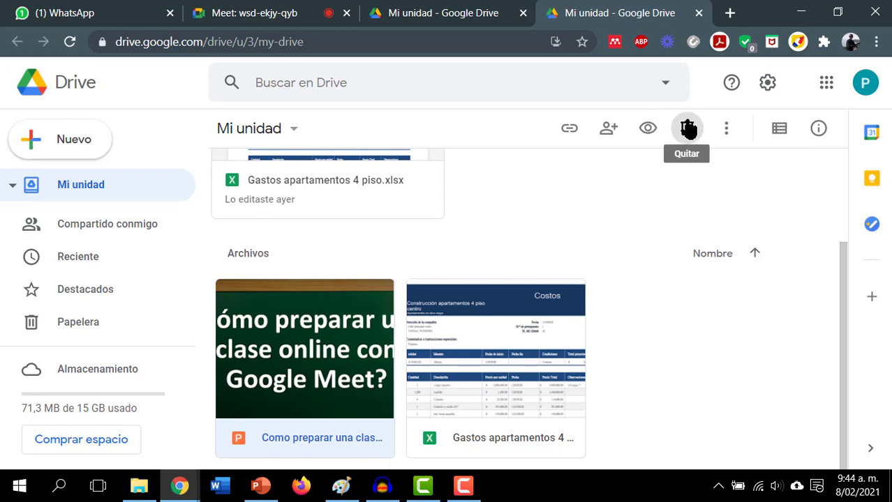
{"action": "left_click", "coordinate": [647, 130]}
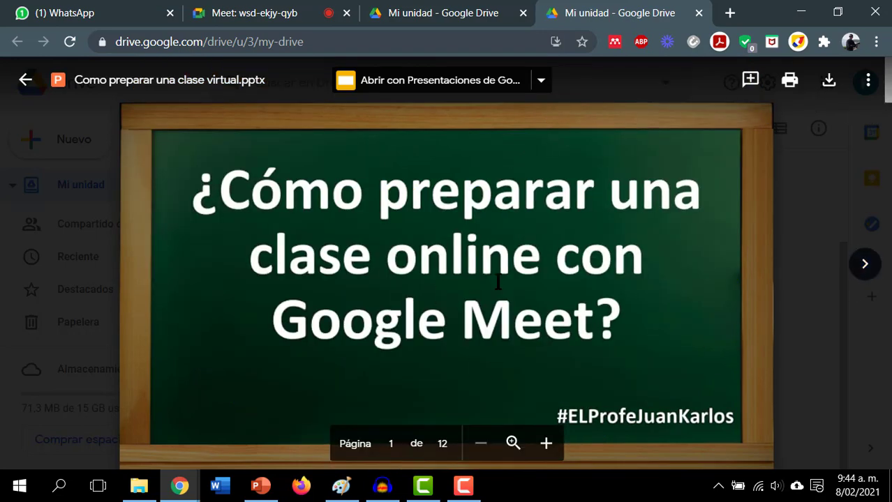
- Flip the preview to the spreadsheet and back, dismiss the Sheets promo, then close it
{"action": "left_click", "coordinate": [864, 264]}
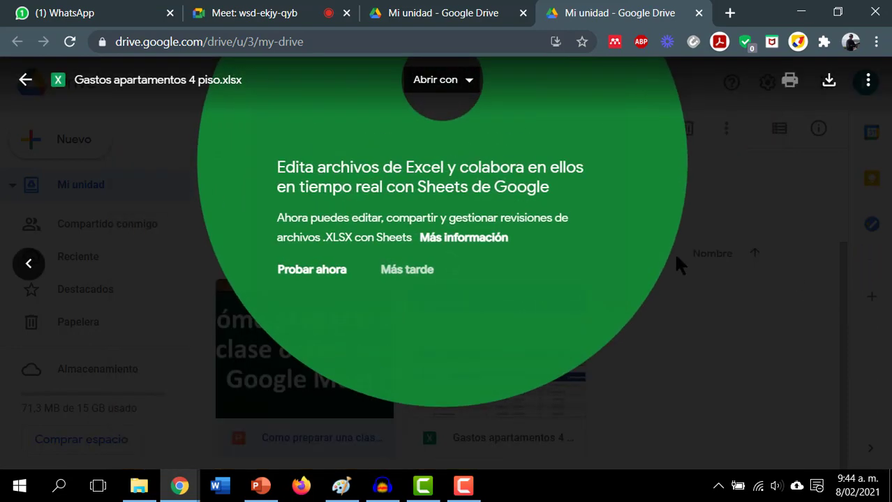
{"action": "left_click", "coordinate": [752, 239]}
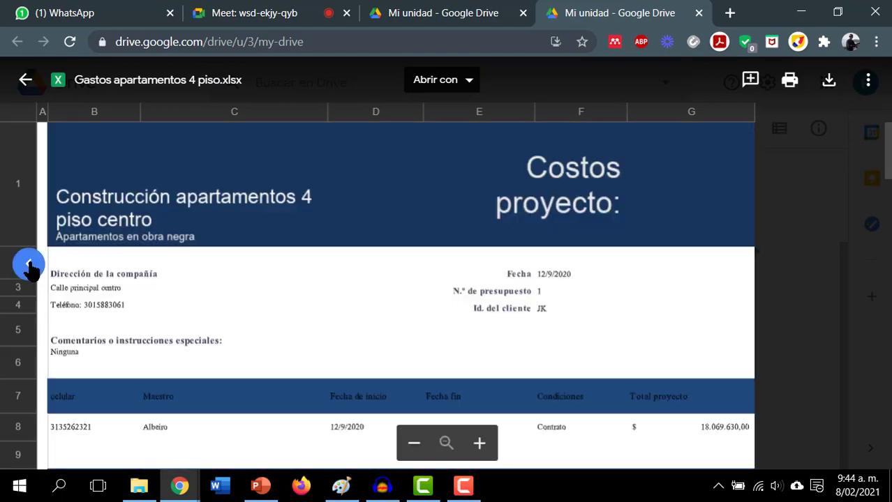
{"action": "left_click", "coordinate": [27, 262]}
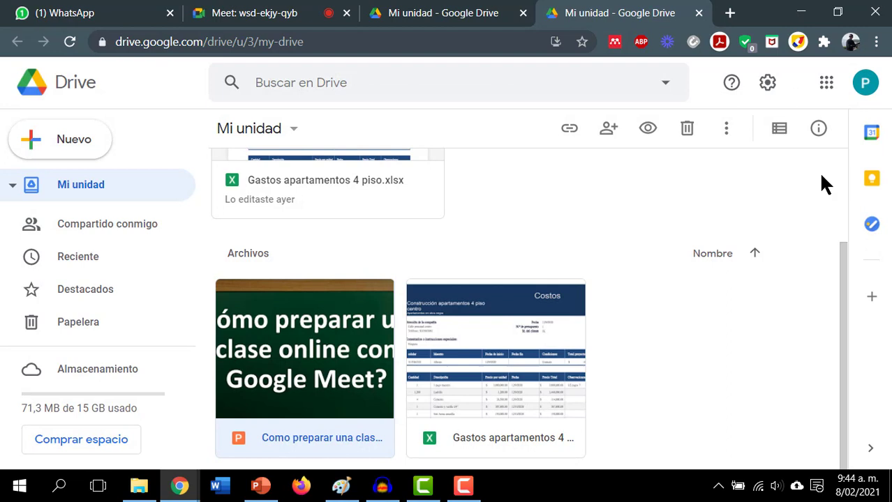
{"action": "left_click", "coordinate": [819, 183]}
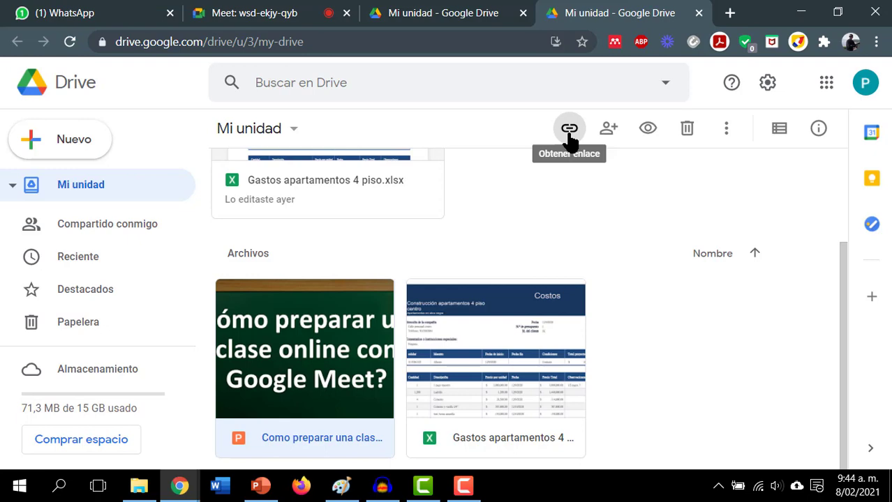
- Change the presentation's link access to 'Cualquier persona con el enlace' as Lector and copy the link
{"action": "left_click", "coordinate": [570, 131]}
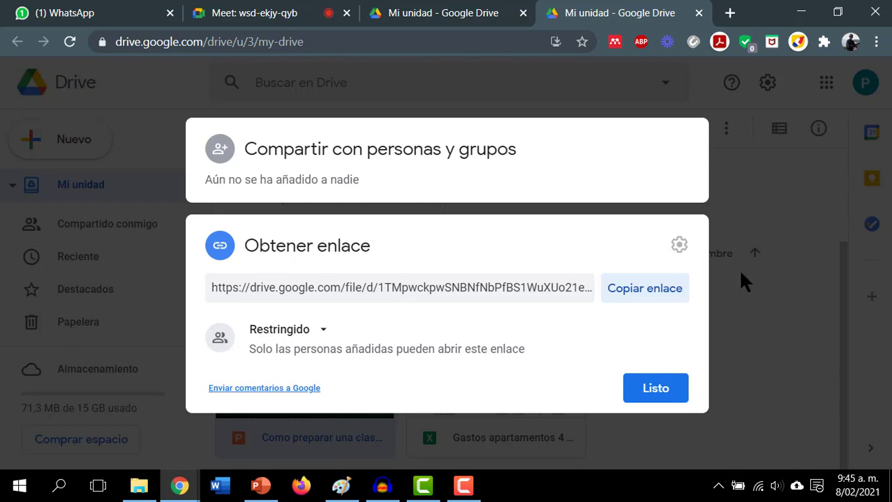
{"action": "left_click", "coordinate": [648, 291]}
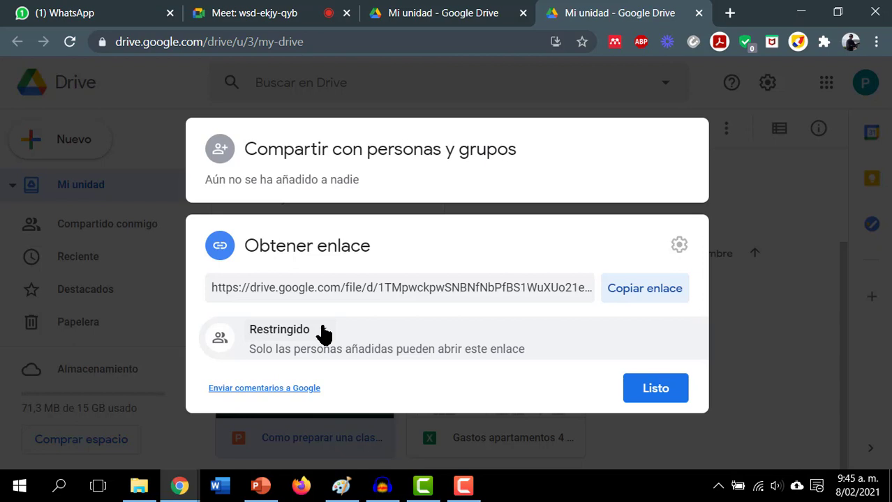
{"action": "left_click", "coordinate": [323, 334]}
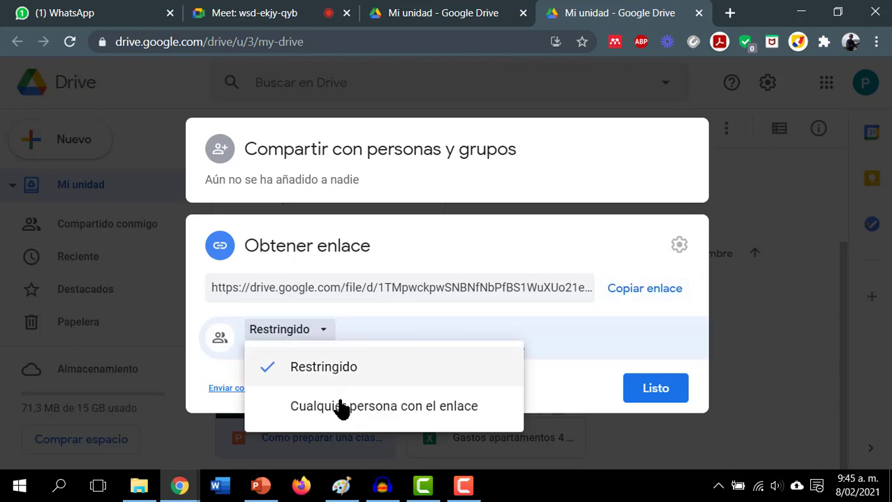
{"action": "left_click", "coordinate": [490, 415]}
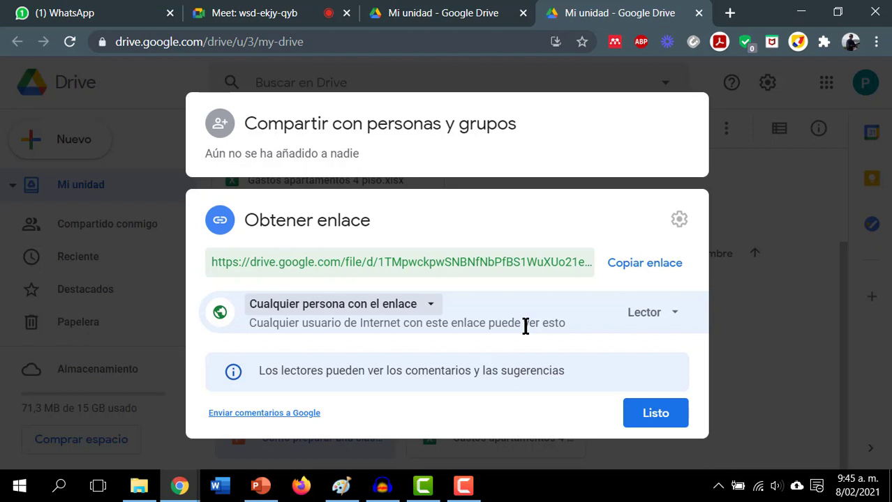
{"action": "left_click", "coordinate": [669, 316]}
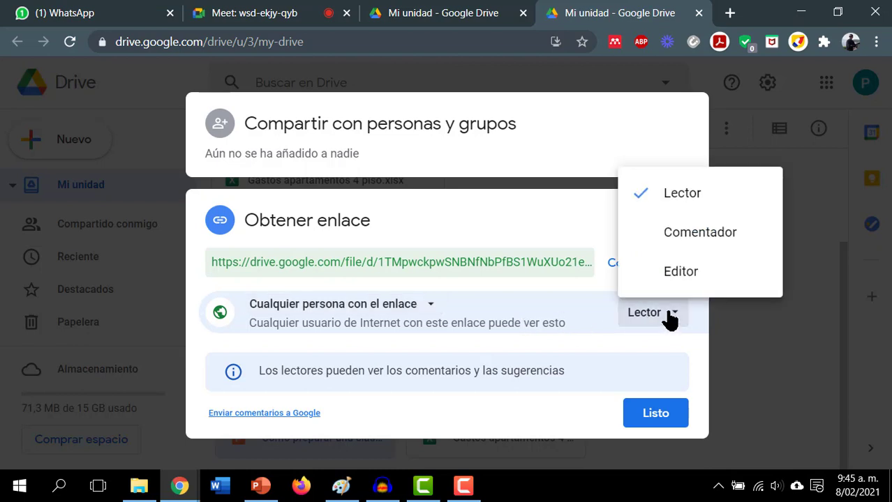
{"action": "left_click", "coordinate": [712, 202]}
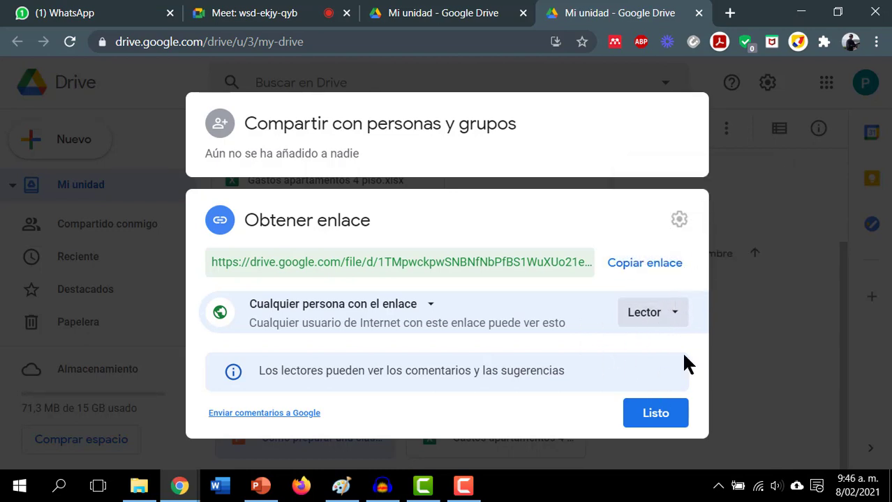
{"action": "left_click", "coordinate": [653, 271]}
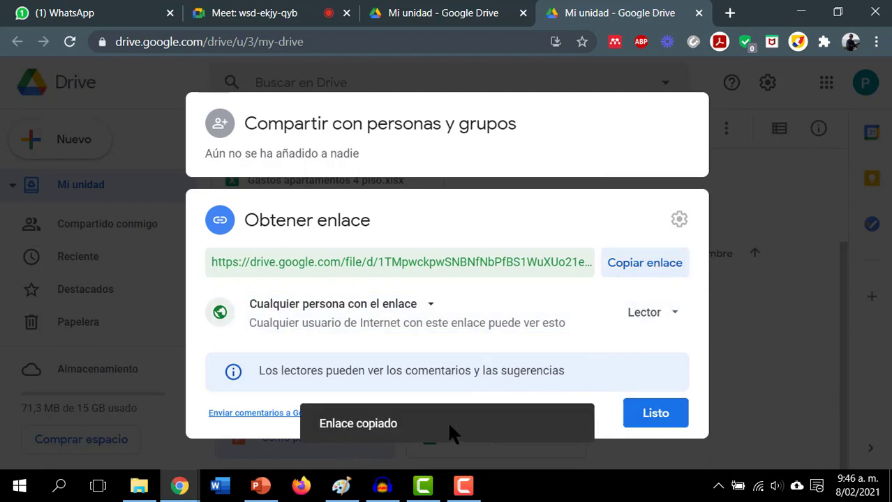
- Paste the presentation's Drive view link into the Meet chat and send it to everyone
{"action": "left_click", "coordinate": [656, 413]}
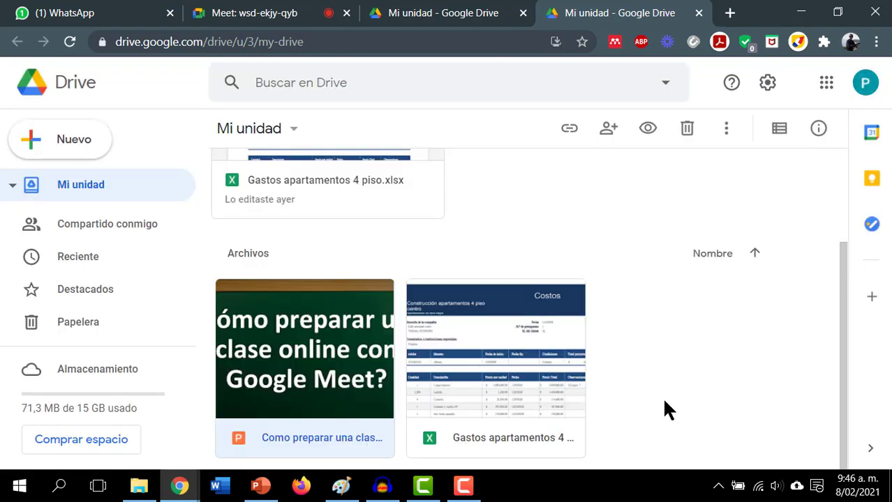
{"action": "left_click", "coordinate": [276, 8]}
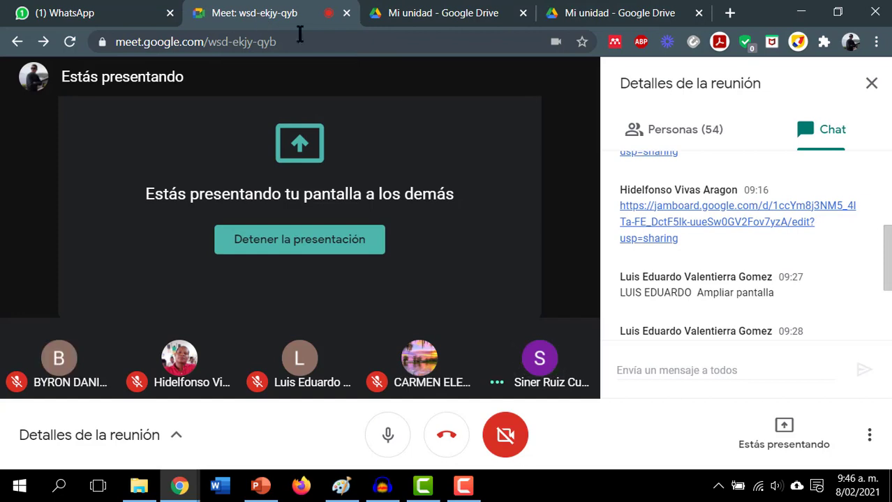
{"action": "left_click", "coordinate": [666, 381]}
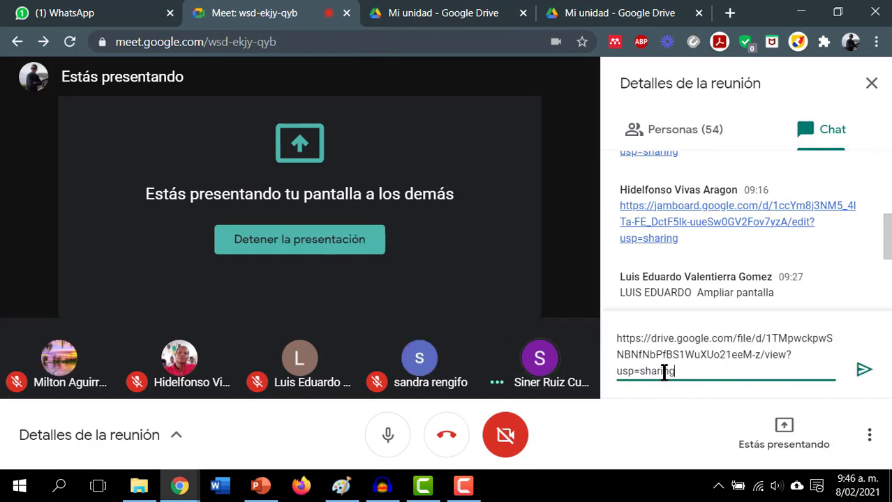
{"action": "left_click", "coordinate": [866, 370]}
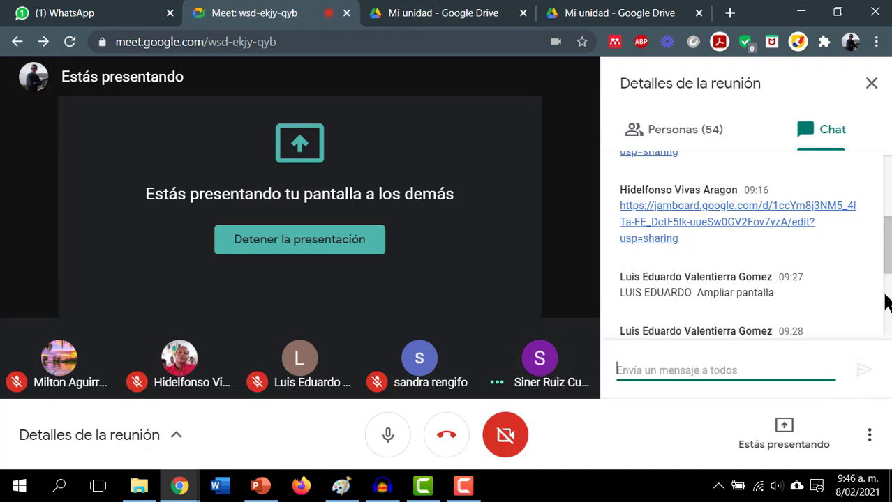
{"action": "scroll", "coordinate": [886, 304], "scroll_direction": "down", "scroll_amount": 3}
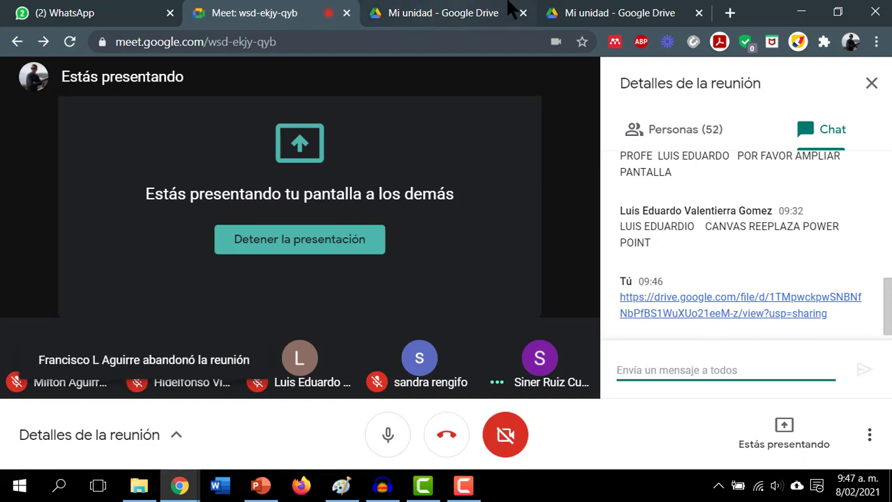
- Bring the 'Mi unidad - Google Drive' browser tab to the front
{"action": "left_click", "coordinate": [584, 11]}
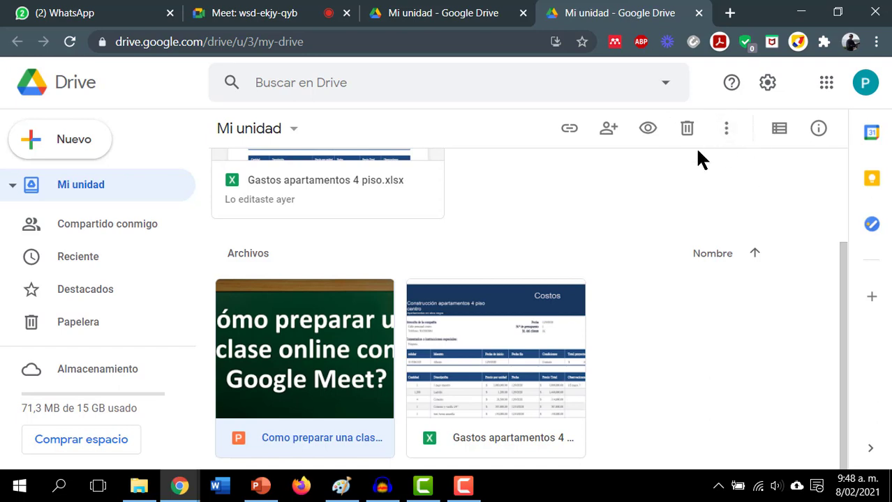
- Switch Drive to the other signed-in Google account's My Drive
{"action": "left_click", "coordinate": [865, 86]}
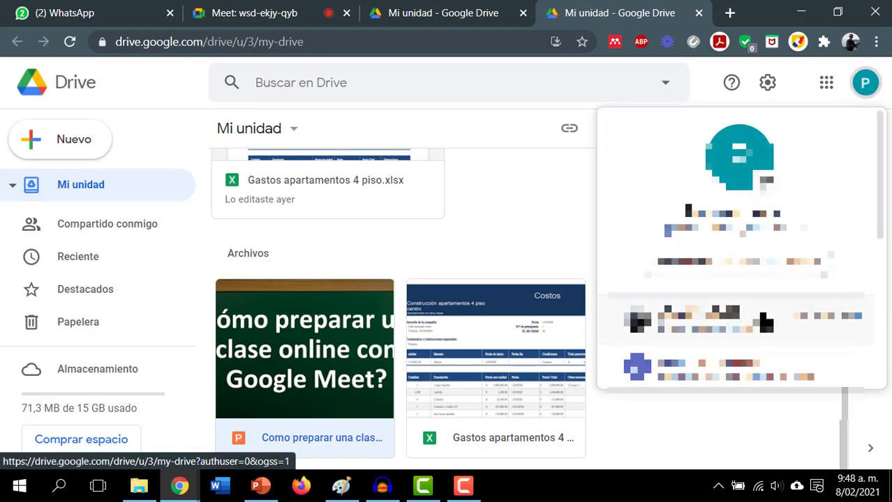
{"action": "scroll", "coordinate": [768, 314], "scroll_direction": "down", "scroll_amount": 1}
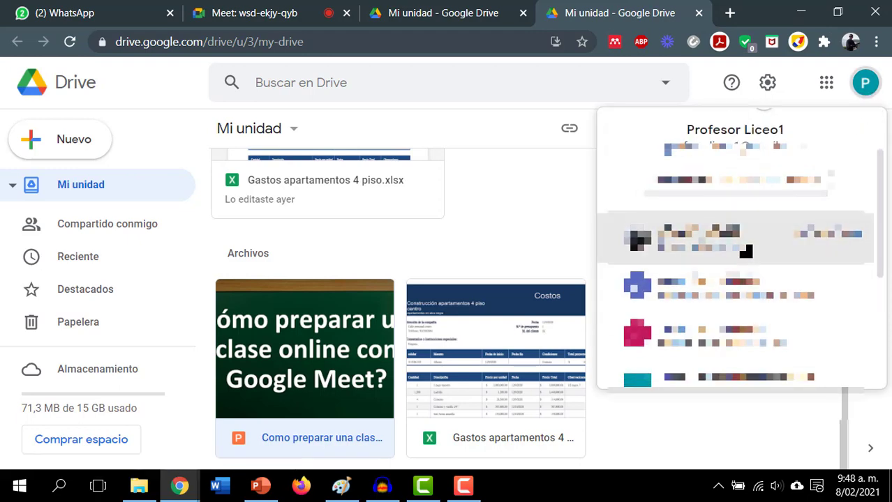
{"action": "left_click", "coordinate": [746, 251]}
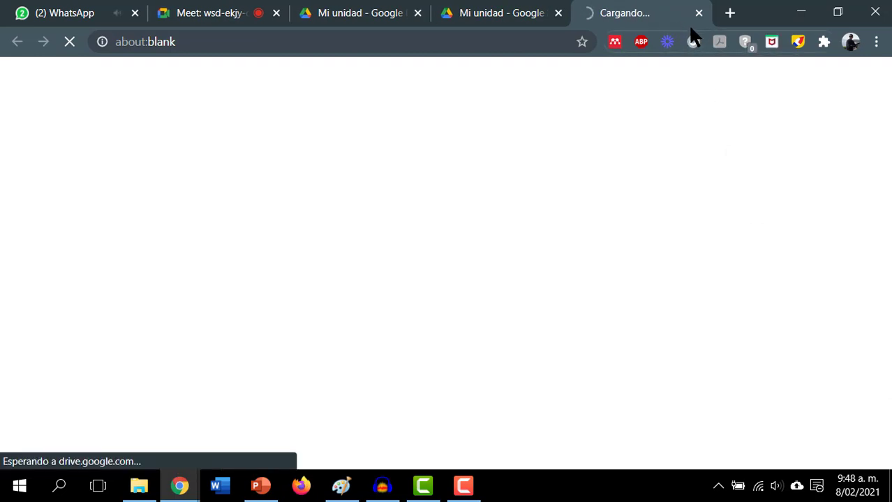
{"action": "left_click", "coordinate": [398, 10]}
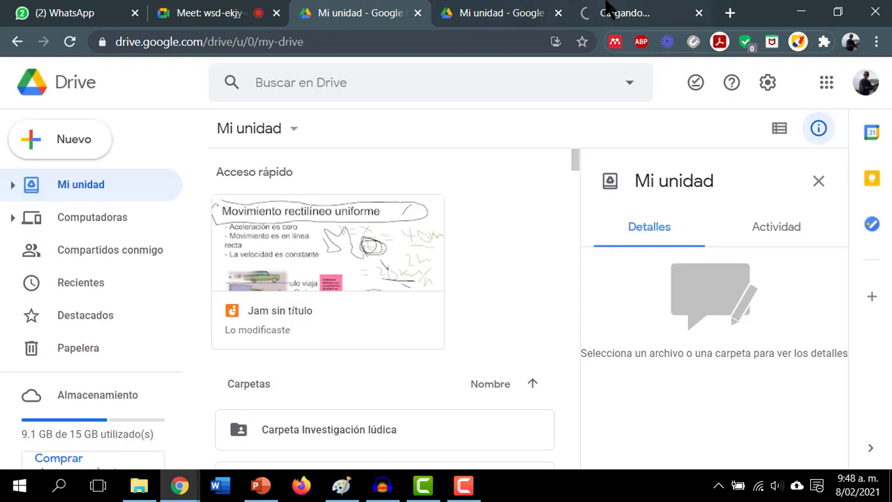
{"action": "left_click", "coordinate": [607, 8]}
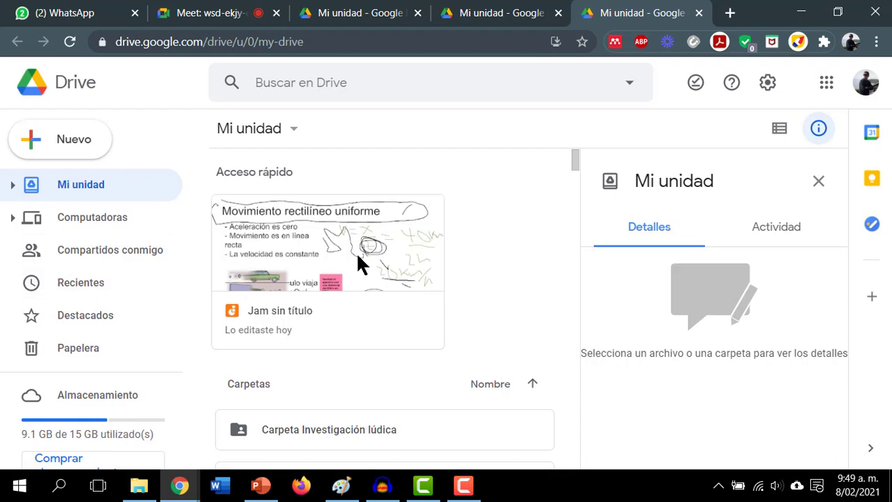
- Open the 'Jam sin título' board from Quick access
{"action": "left_click", "coordinate": [319, 259]}
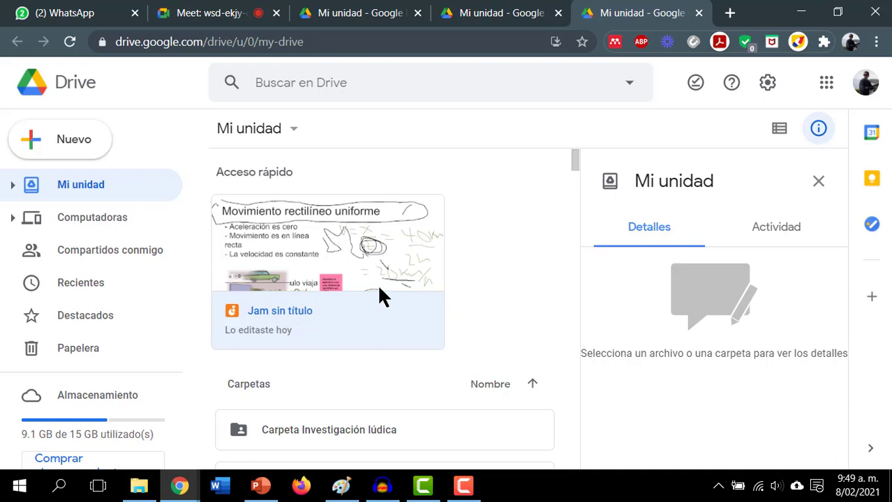
{"action": "scroll", "coordinate": [477, 273], "scroll_direction": "down", "scroll_amount": 3}
{"action": "scroll", "coordinate": [477, 272], "scroll_direction": "up", "scroll_amount": 2}
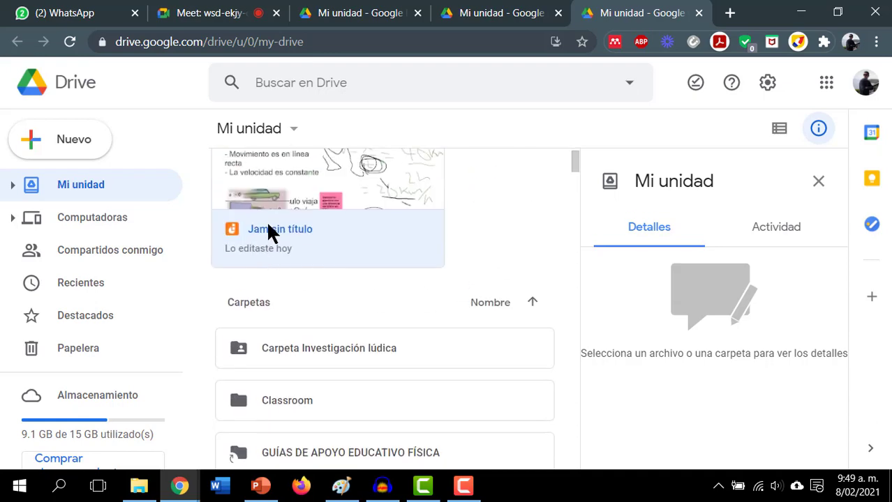
{"action": "double_click", "coordinate": [269, 233]}
- Move the vehicle picture to the upper right and the pink sticky note beside the semicircle
{"action": "left_click", "coordinate": [509, 12]}
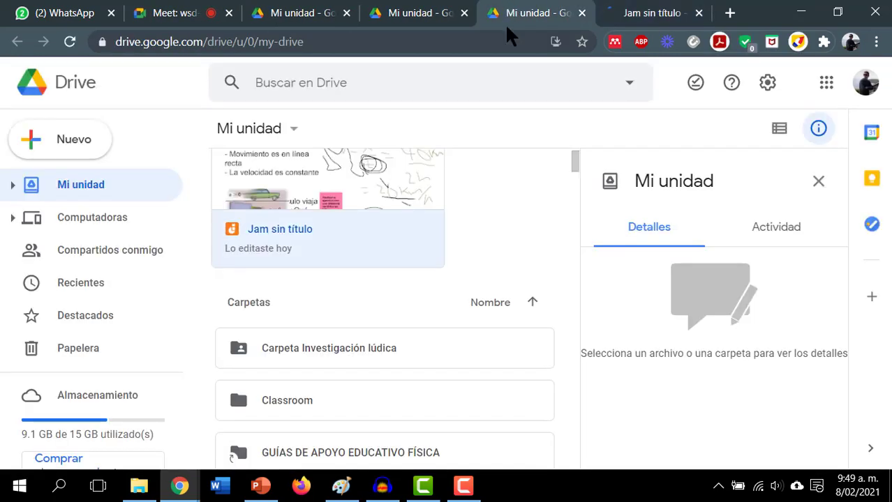
{"action": "left_click", "coordinate": [686, 9]}
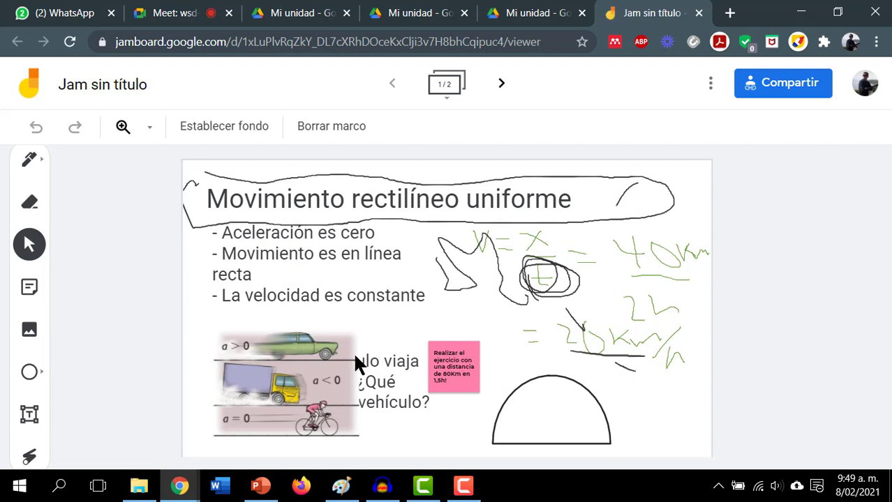
{"action": "left_click_drag", "start_coordinate": [341, 333], "coordinate": [629, 241]}
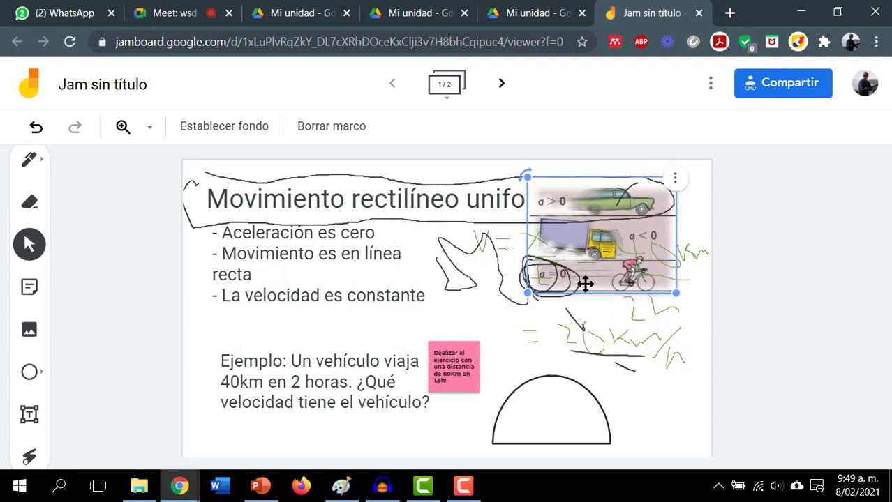
{"action": "left_click", "coordinate": [554, 370]}
{"action": "left_click_drag", "start_coordinate": [453, 362], "coordinate": [233, 312]}
{"action": "left_click", "coordinate": [273, 279]}
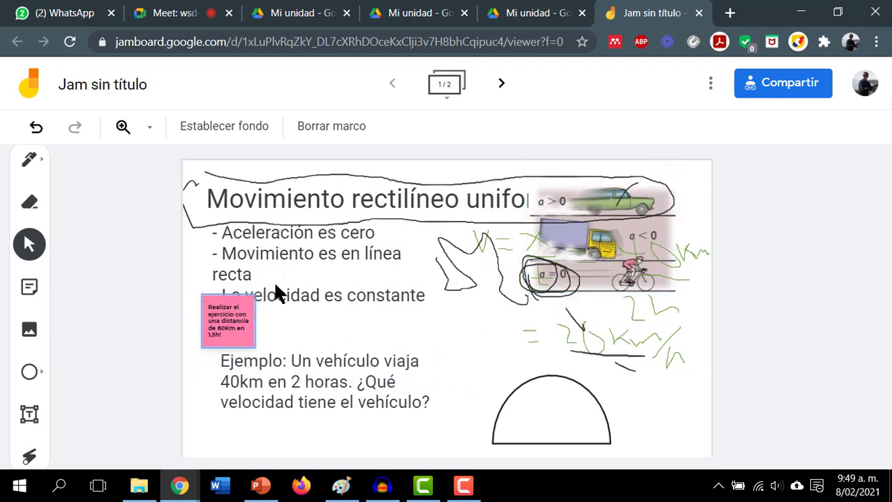
{"action": "left_click_drag", "start_coordinate": [233, 313], "coordinate": [473, 340]}
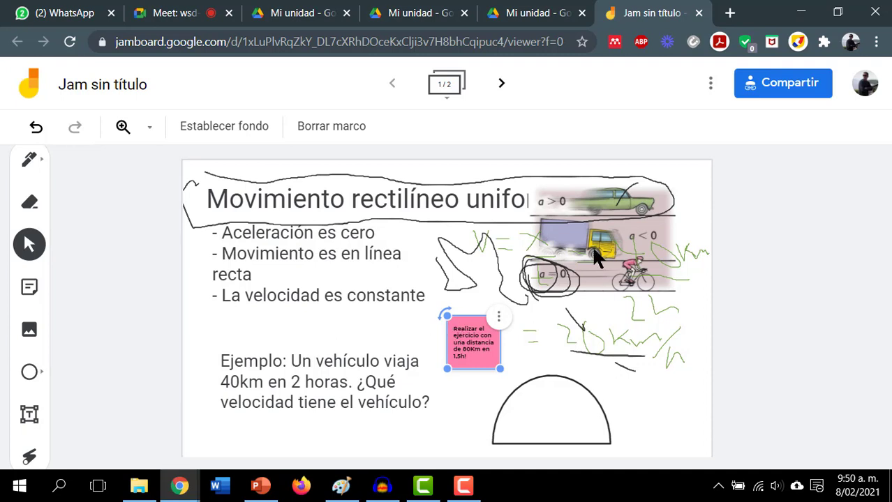
- Reposition the vehicle picture left over the bullet text, then return to the Drive tab
{"action": "left_click", "coordinate": [569, 241]}
{"action": "mouse_move", "coordinate": [569, 241]}
{"action": "left_mouse_down"}
{"action": "mouse_move", "coordinate": [290, 328]}
{"action": "mouse_move", "coordinate": [488, 247]}
{"action": "mouse_move", "coordinate": [603, 264]}
{"action": "mouse_move", "coordinate": [561, 256]}
{"action": "left_mouse_up"}
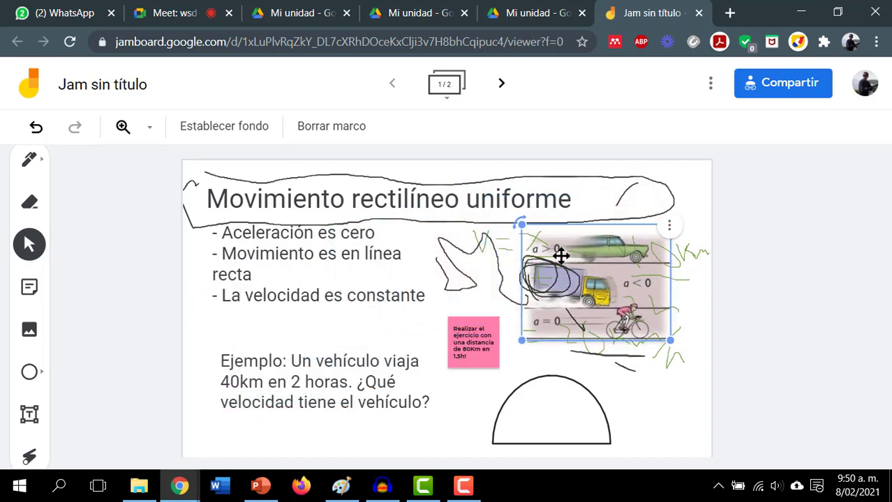
{"action": "left_click", "coordinate": [678, 132]}
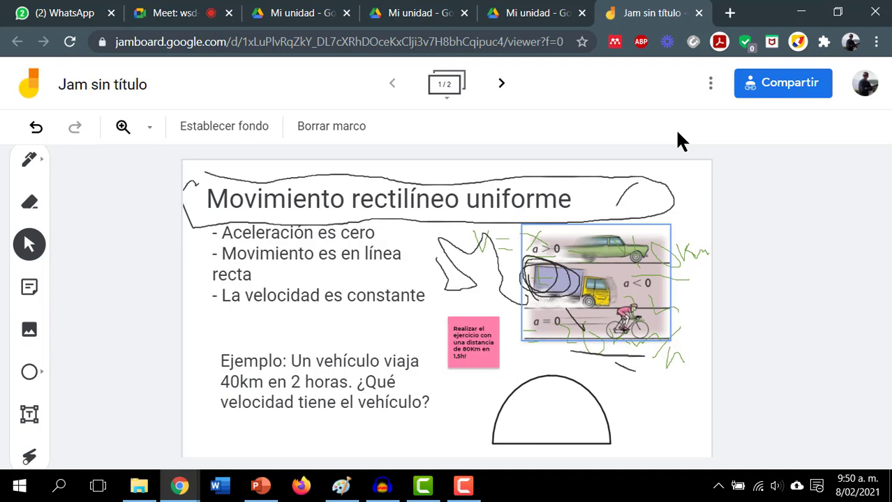
{"action": "left_click", "coordinate": [610, 236]}
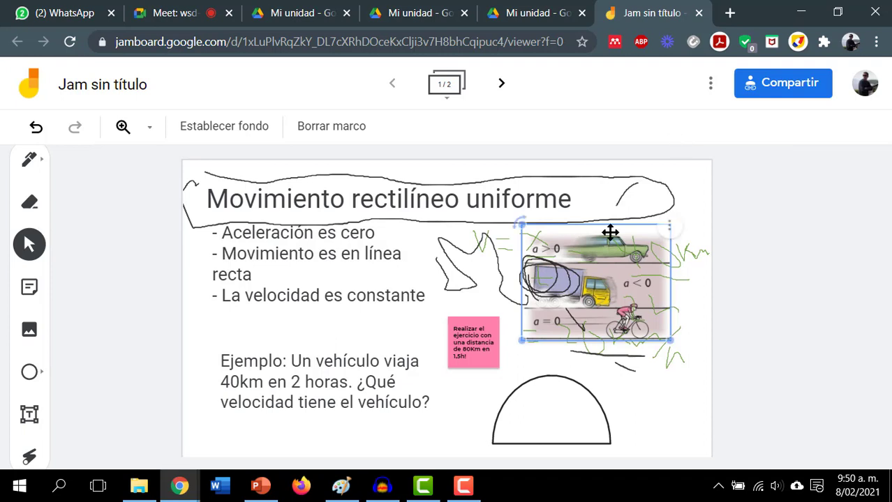
{"action": "left_click", "coordinate": [398, 347]}
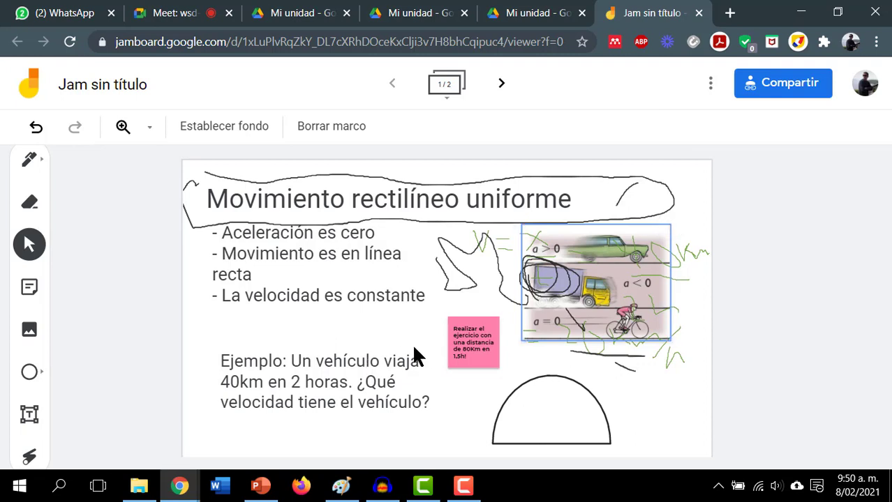
{"action": "left_click_drag", "start_coordinate": [601, 300], "coordinate": [259, 324]}
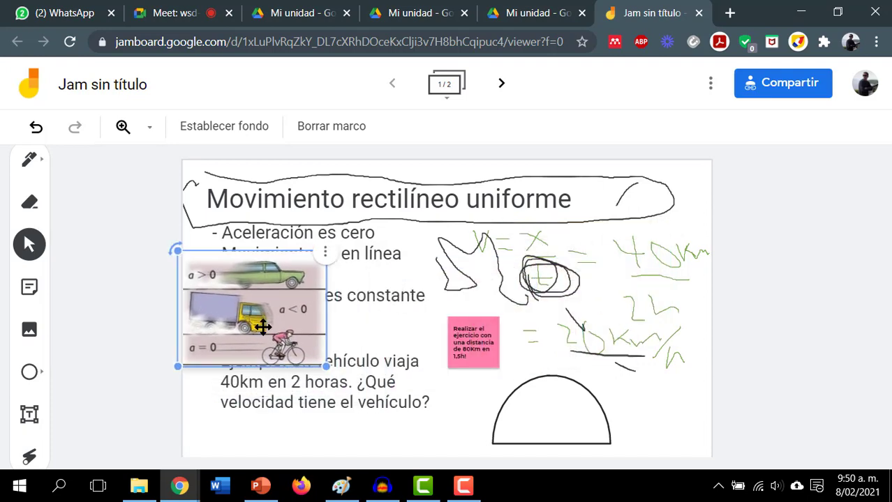
{"action": "left_click", "coordinate": [528, 12]}
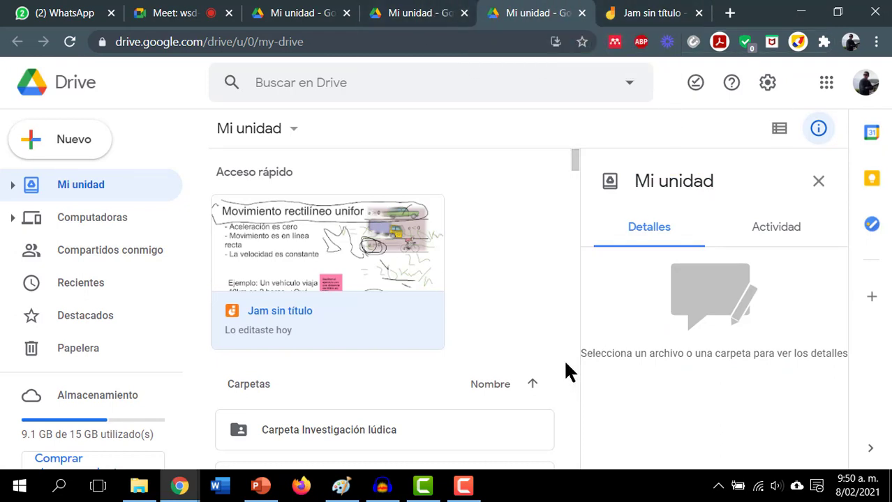
- Switch back to PowerPoint and run the slideshow from slide 10, 'Drive - Docs'
{"action": "key", "text": "alt+Tab"}
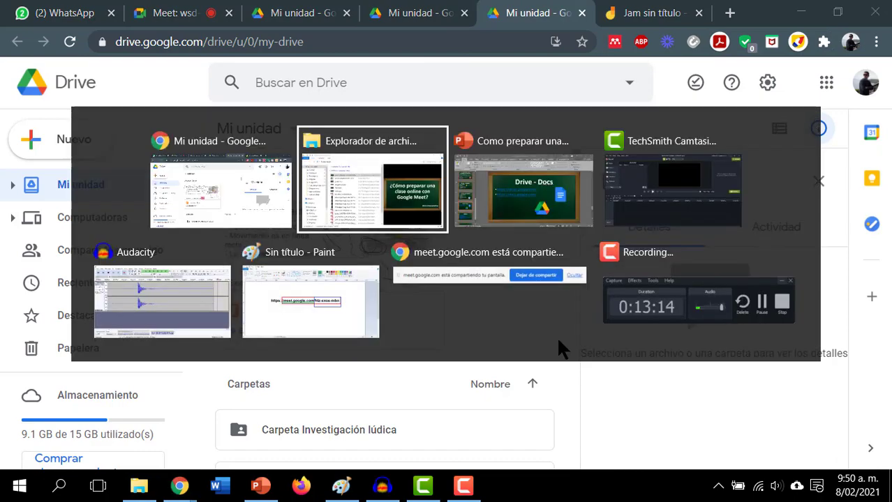
{"action": "key", "text": "alt+Tab"}
{"action": "key", "text": "alt+Tab"}
{"action": "key", "text": "alt+Tab"}
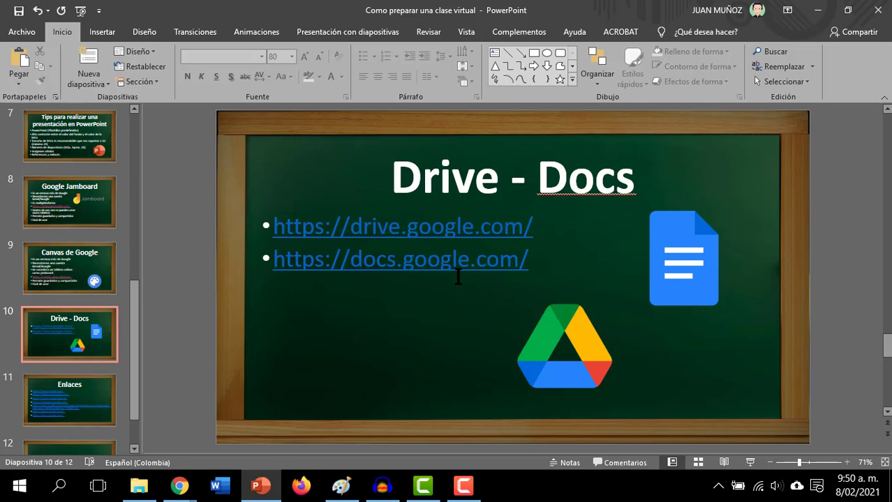
{"action": "key", "text": "shift+F5"}
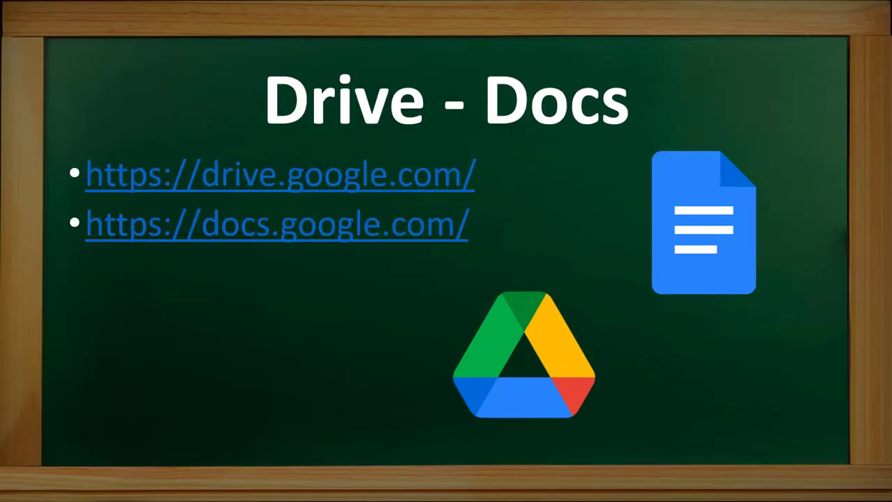
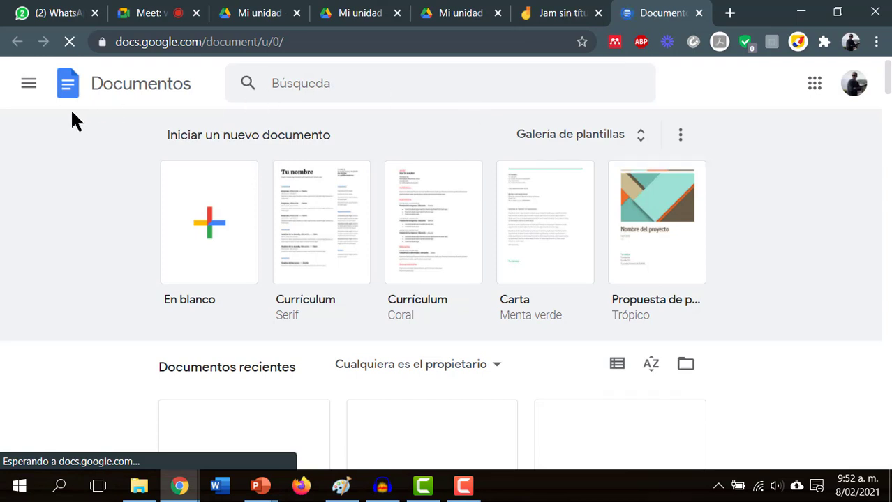
- Go to the Documentos home from the side menu and start an 'En blanco' document
{"action": "left_click", "coordinate": [28, 83]}
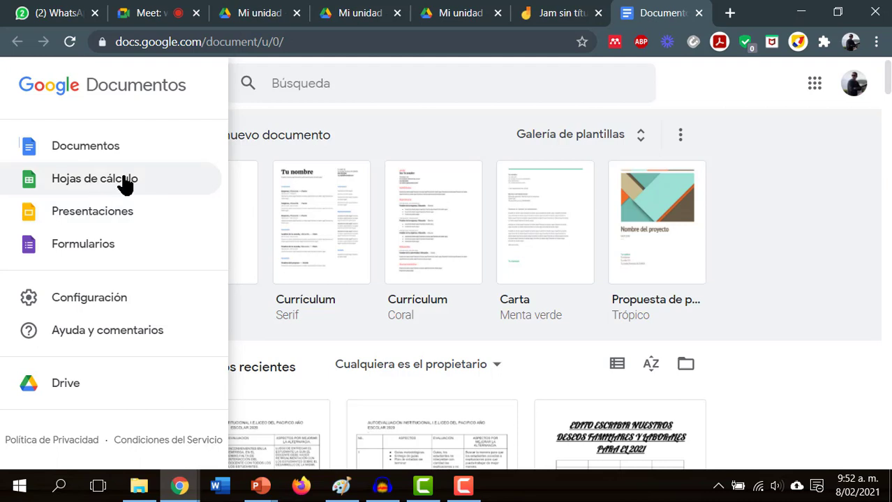
{"action": "left_click", "coordinate": [89, 149]}
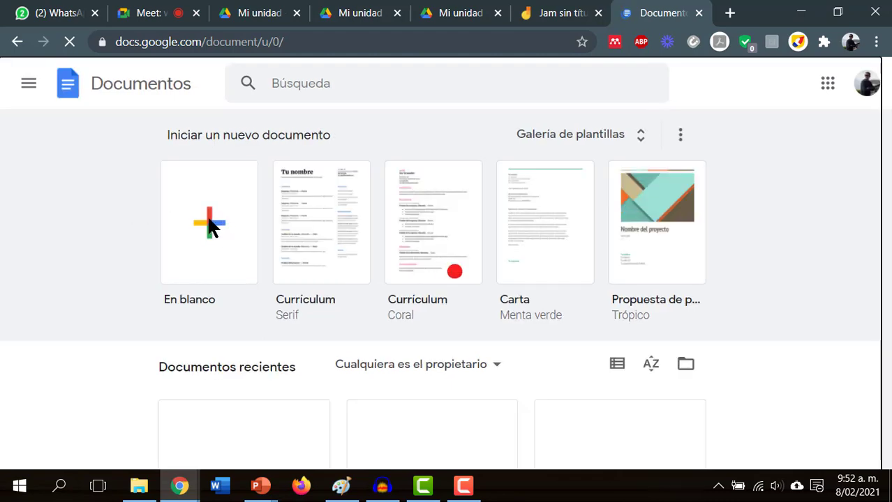
{"action": "left_click", "coordinate": [209, 222]}
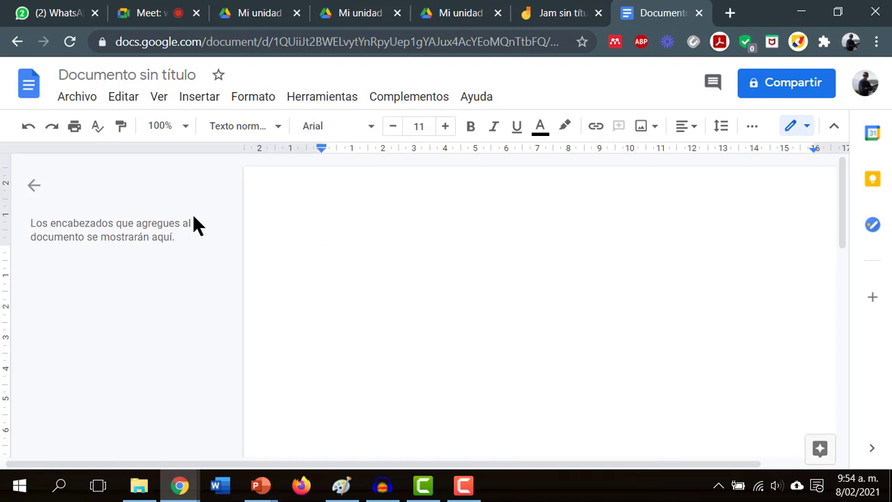
- Type the lines 'Carta laboral', 'Cambiar el tamaño de letra' and 'Negrita'
{"action": "type", "text": "Carta"}
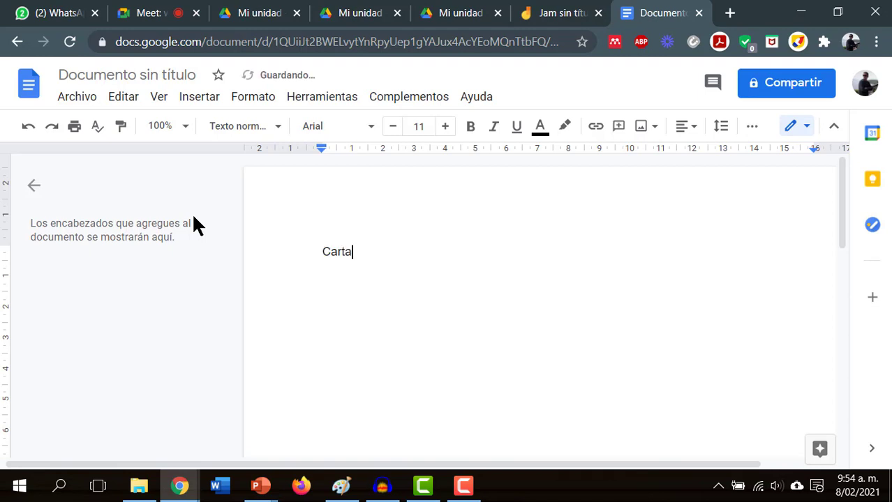
{"action": "type", "text": " laboral"}
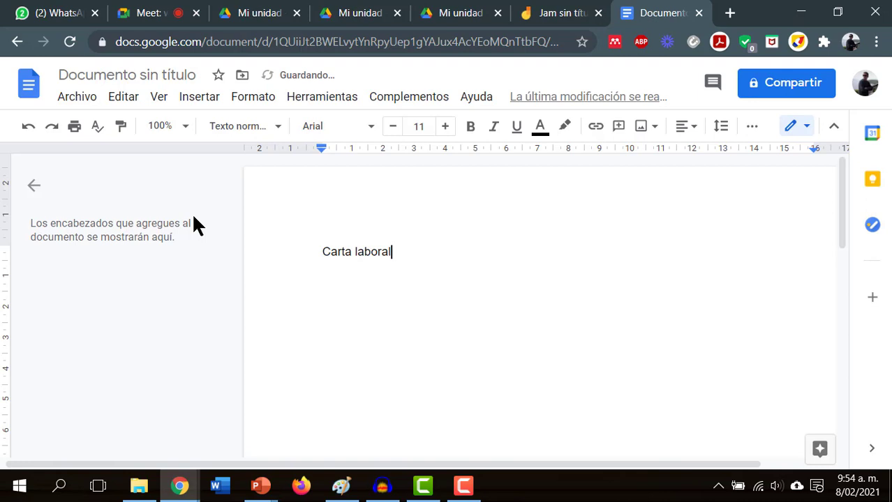
{"action": "key", "text": "Return"}
{"action": "type", "text": "Cambiar el tamaño de d"}
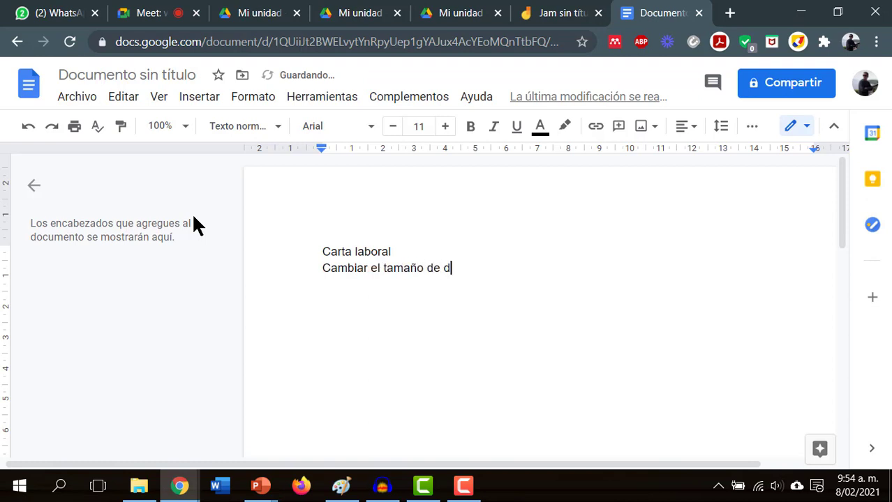
{"action": "key", "text": "BackSpace"}
{"action": "type", "text": "letra"}
{"action": "key", "text": "Return"}
{"action": "type", "text": "Ner"}
{"action": "key", "text": "BackSpace"}
{"action": "type", "text": "grita"}
{"action": "key", "text": "Return"}
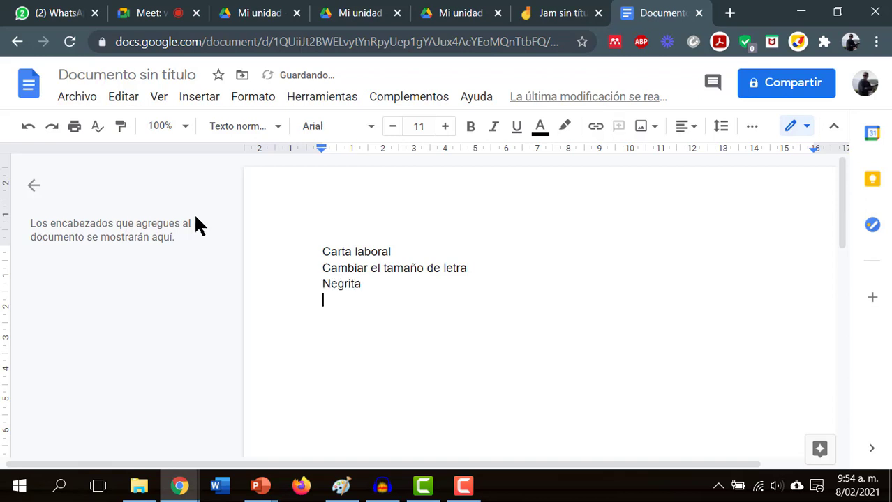
- Enlarge the 'Cambiar el tamaño de letra' line to font size 26
{"action": "left_click_drag", "start_coordinate": [479, 270], "coordinate": [311, 269]}
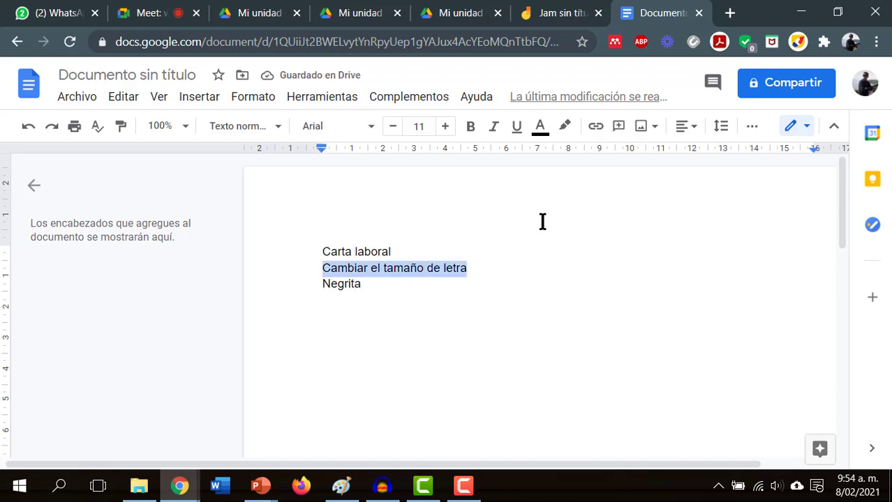
{"action": "left_click", "coordinate": [445, 126]}
{"action": "left_click", "coordinate": [445, 126]}
{"action": "left_click", "coordinate": [445, 126]}
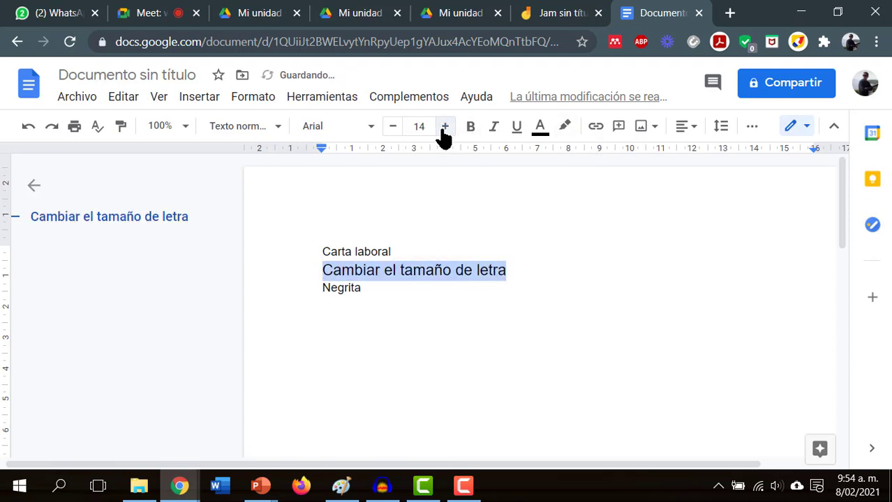
{"action": "left_click", "coordinate": [445, 126]}
{"action": "left_click", "coordinate": [445, 126]}
{"action": "left_click", "coordinate": [445, 126]}
{"action": "left_click", "coordinate": [445, 126]}
{"action": "left_click", "coordinate": [445, 126]}
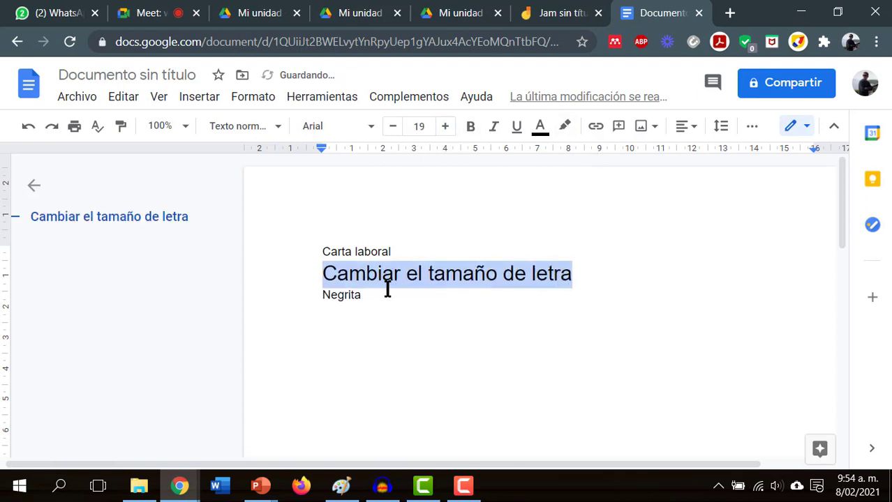
{"action": "left_click", "coordinate": [445, 126]}
{"action": "left_click", "coordinate": [444, 126]}
{"action": "left_click", "coordinate": [444, 126]}
{"action": "left_click", "coordinate": [445, 126]}
{"action": "left_click", "coordinate": [445, 126]}
{"action": "left_click", "coordinate": [445, 126]}
{"action": "left_click", "coordinate": [444, 127]}
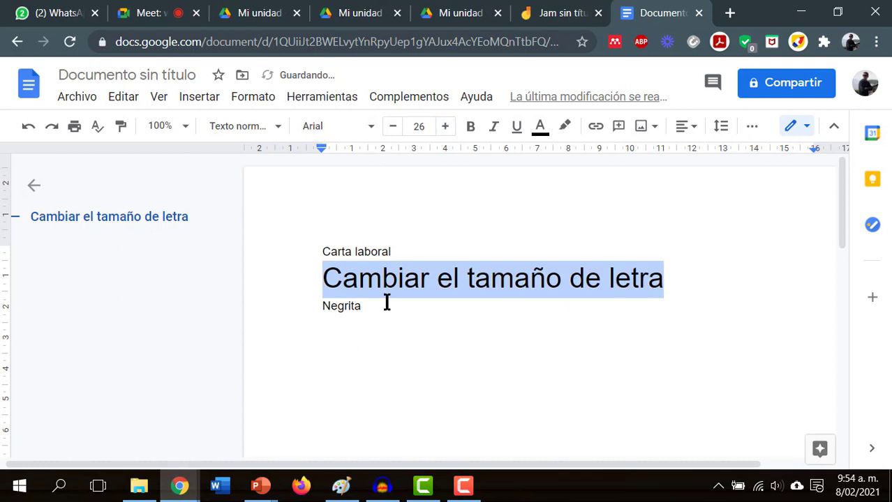
- Make the word 'Negrita' blue, bold, italic and underlined
{"action": "double_click", "coordinate": [332, 309]}
{"action": "left_click", "coordinate": [541, 129]}
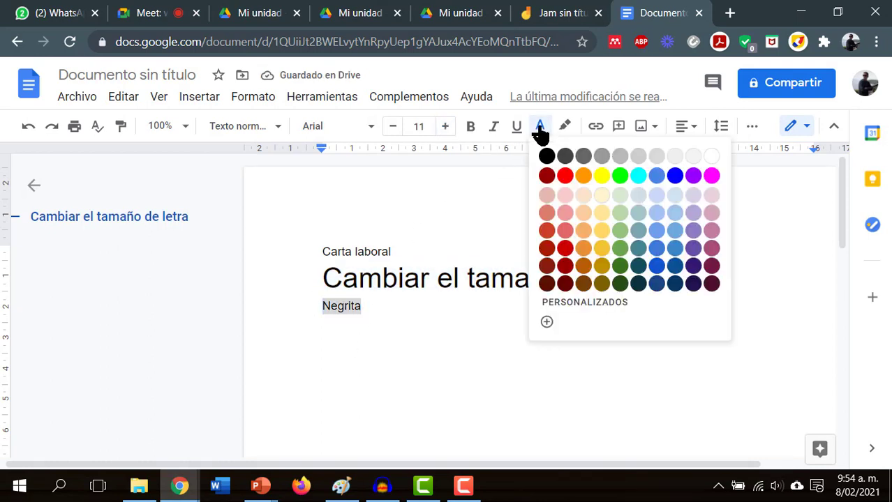
{"action": "left_click", "coordinate": [675, 175]}
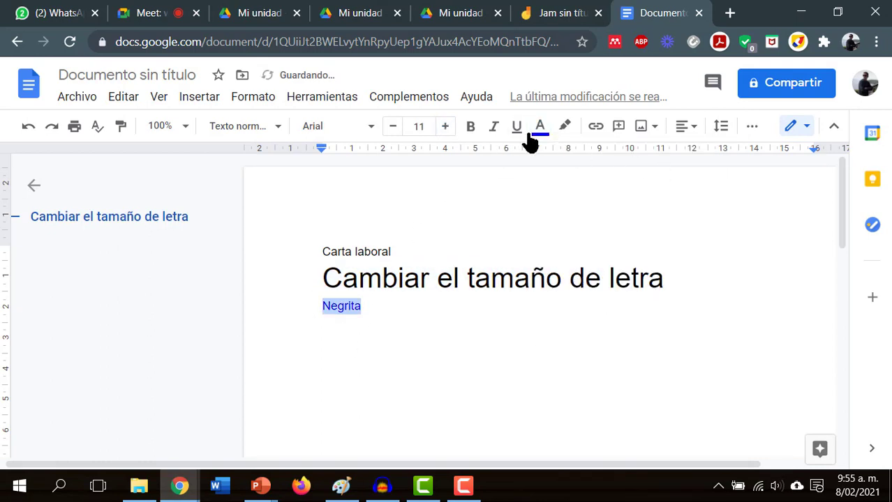
{"action": "left_click", "coordinate": [470, 129]}
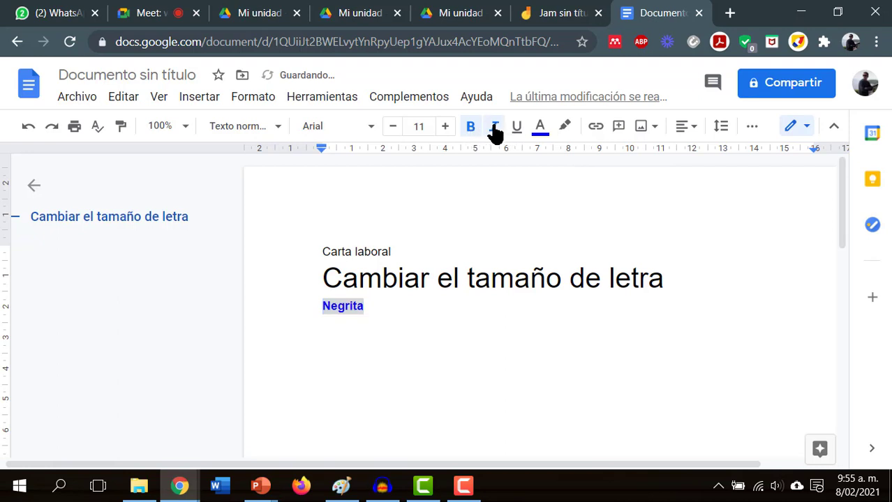
{"action": "left_click", "coordinate": [495, 130]}
{"action": "left_click", "coordinate": [517, 130]}
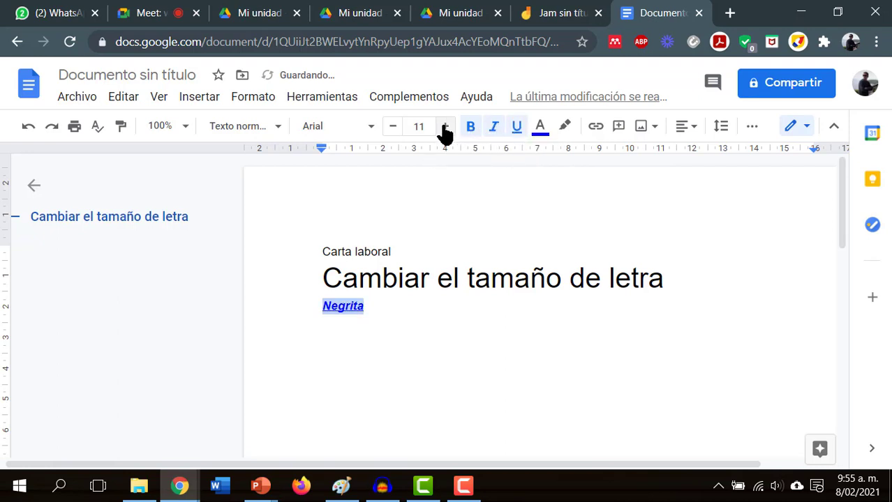
- Set 'Negrita' to font size 30
{"action": "left_click", "coordinate": [445, 128]}
{"action": "left_click", "coordinate": [444, 128]}
{"action": "left_click", "coordinate": [444, 129]}
{"action": "left_click", "coordinate": [445, 129]}
{"action": "left_click", "coordinate": [444, 128]}
{"action": "left_click", "coordinate": [445, 128]}
{"action": "left_click", "coordinate": [444, 128]}
{"action": "left_click", "coordinate": [444, 128]}
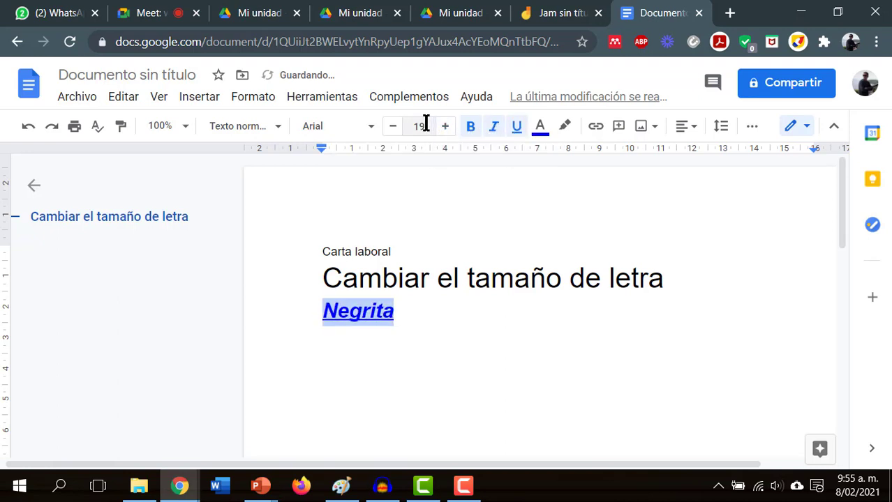
{"action": "left_click", "coordinate": [426, 124]}
{"action": "type", "text": "30"}
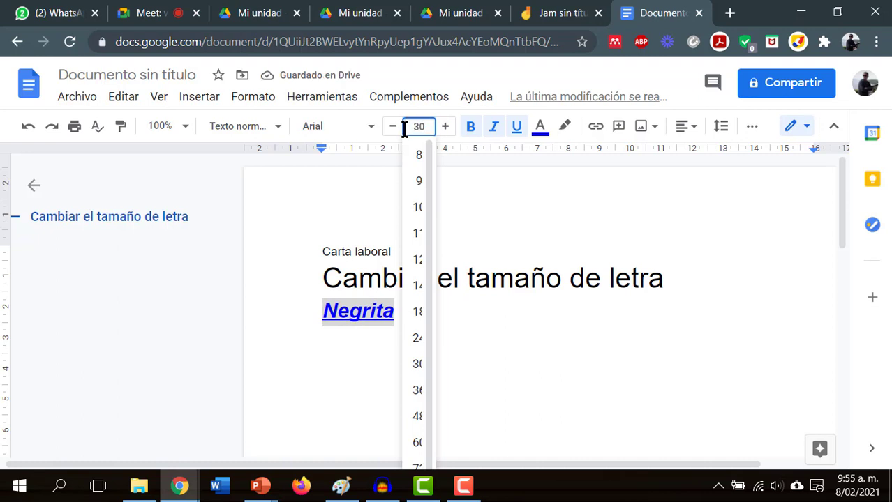
{"action": "key", "text": "Return"}
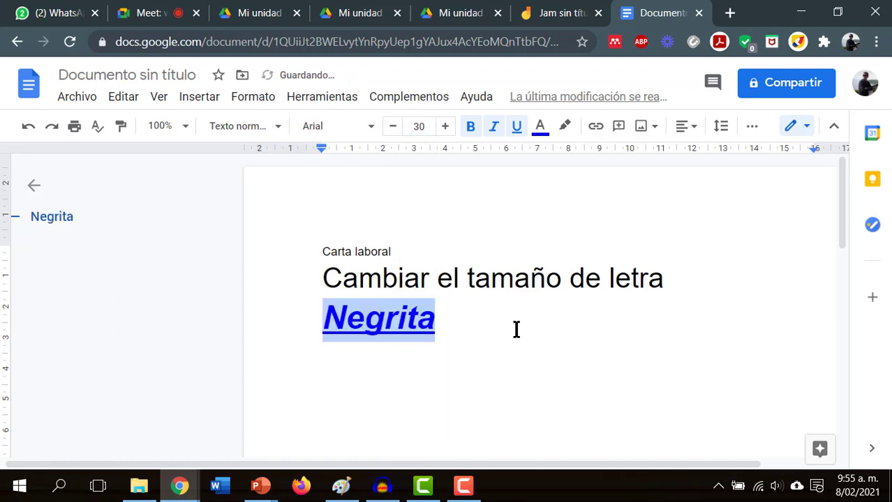
{"action": "double_click", "coordinate": [516, 328]}
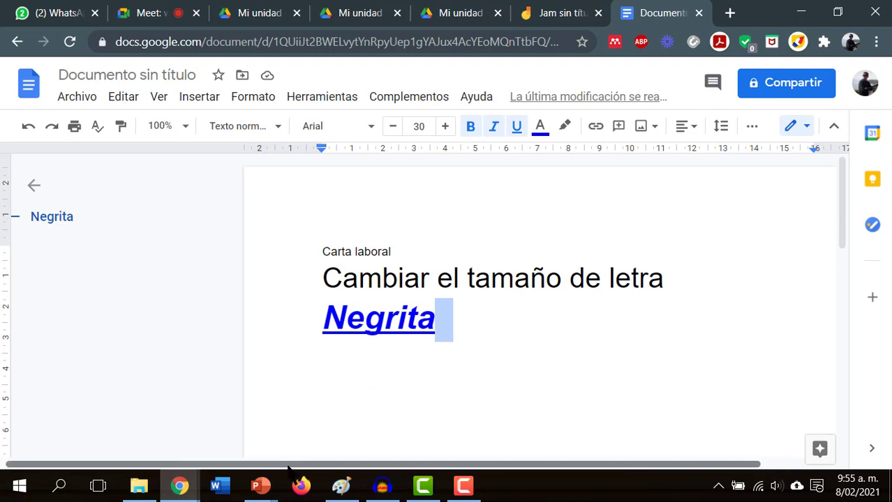
{"action": "left_click_drag", "start_coordinate": [305, 466], "coordinate": [452, 467]}
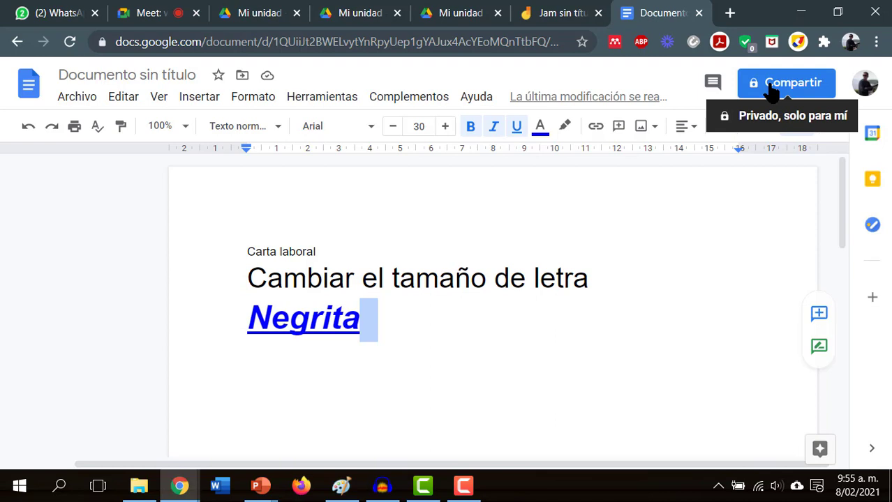
- Name the document 'Ejemplo archivo de texto para compartir' when prompted before sharing
{"action": "left_click", "coordinate": [775, 87]}
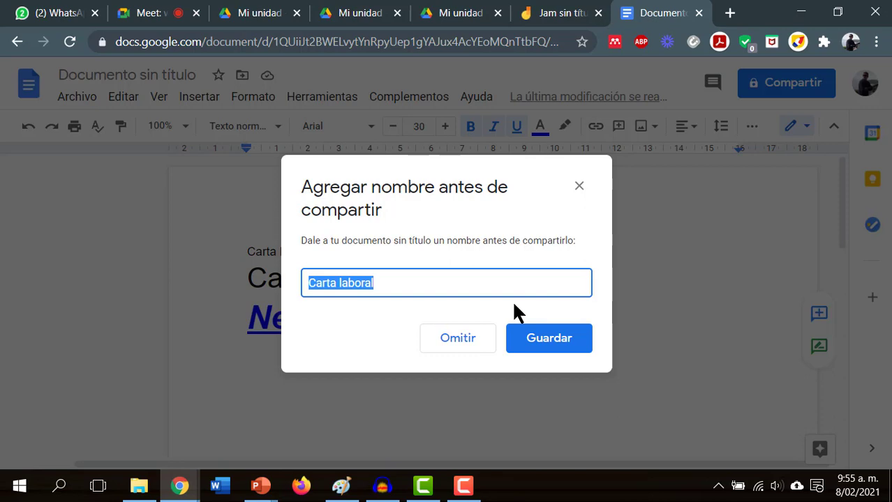
{"action": "type", "text": "Ejemplo "}
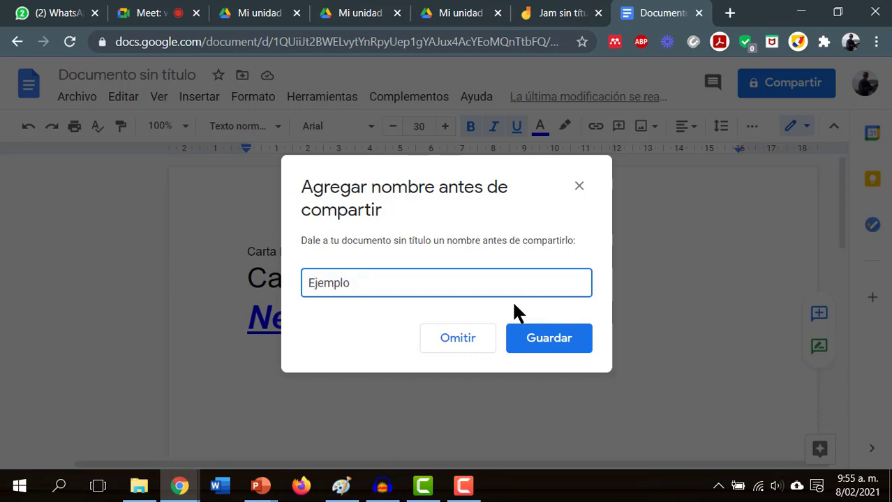
{"action": "type", "text": "archivo de te"}
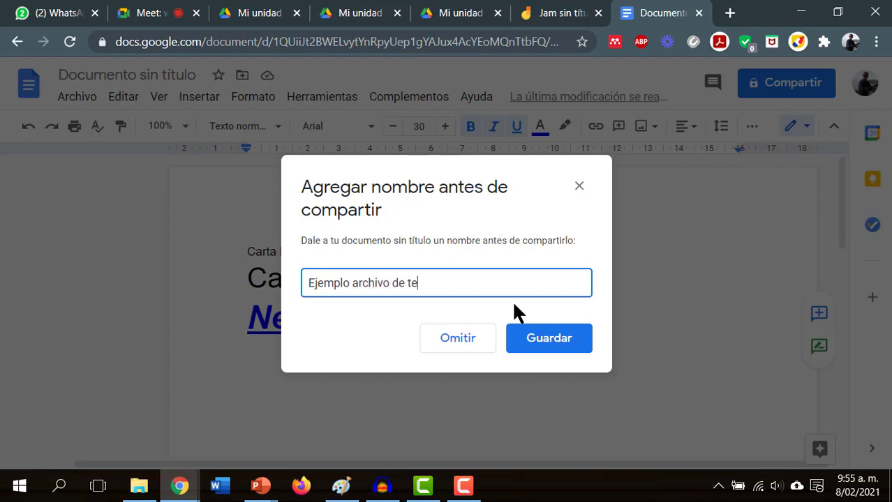
{"action": "type", "text": "xto para compartir"}
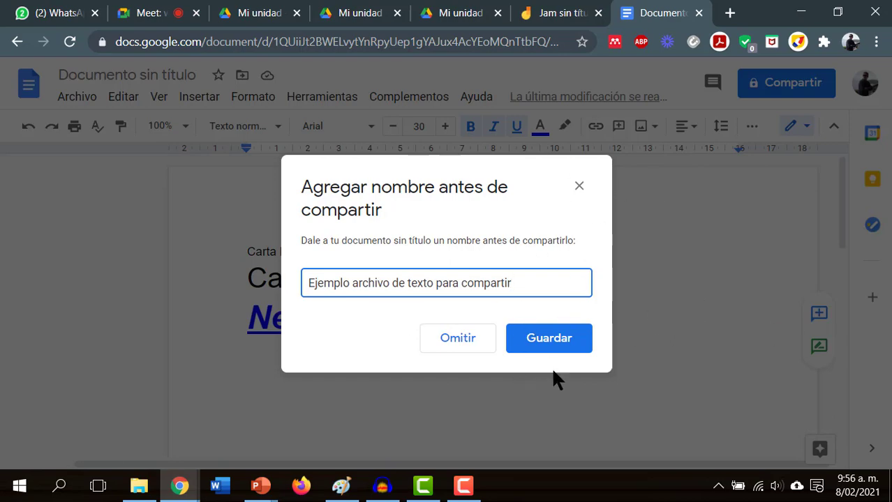
{"action": "left_click", "coordinate": [543, 342]}
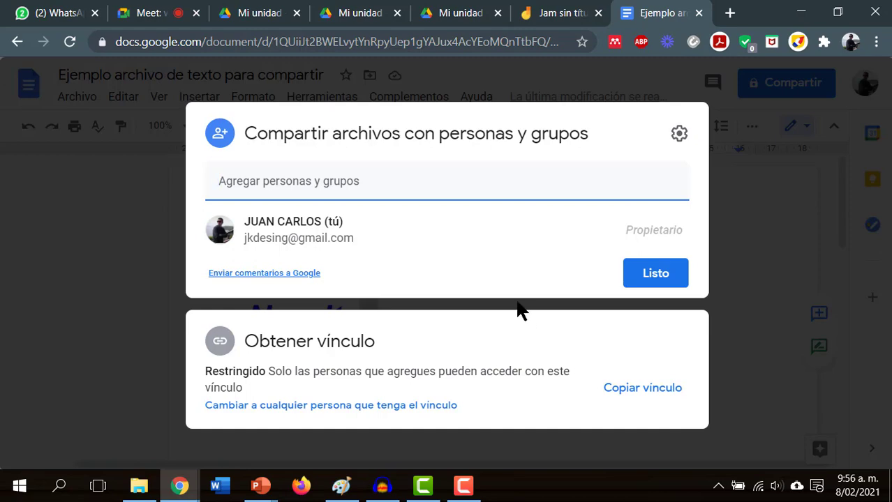
{"action": "left_click", "coordinate": [302, 180]}
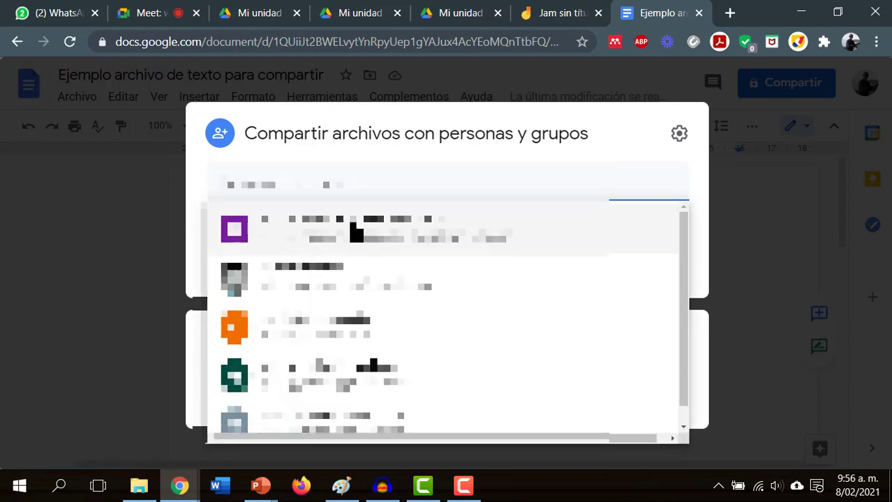
{"action": "mouse_move", "coordinate": [393, 253]}
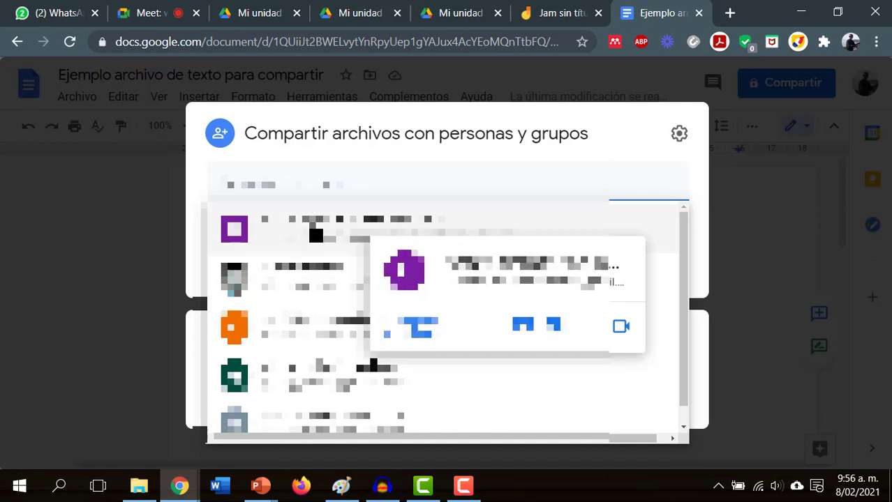
{"action": "left_click", "coordinate": [315, 236]}
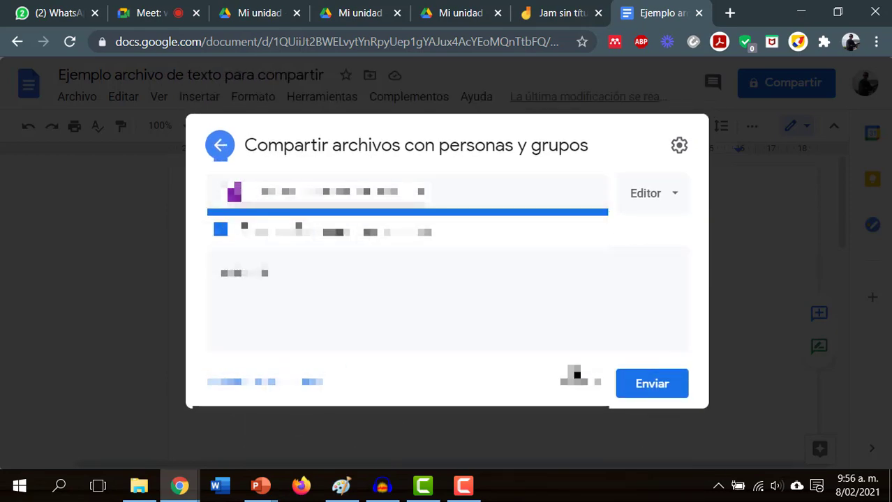
{"action": "left_click", "coordinate": [422, 194]}
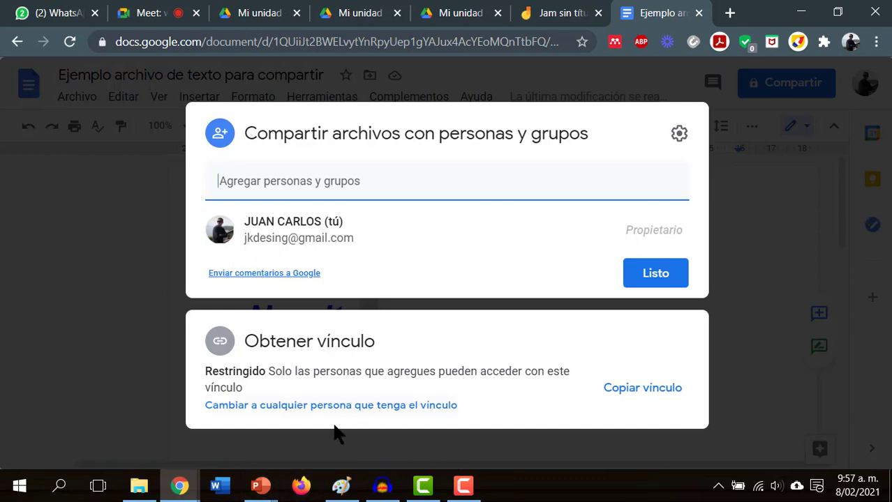
- Give anyone with the link Editor access to the document
{"action": "left_click", "coordinate": [378, 415]}
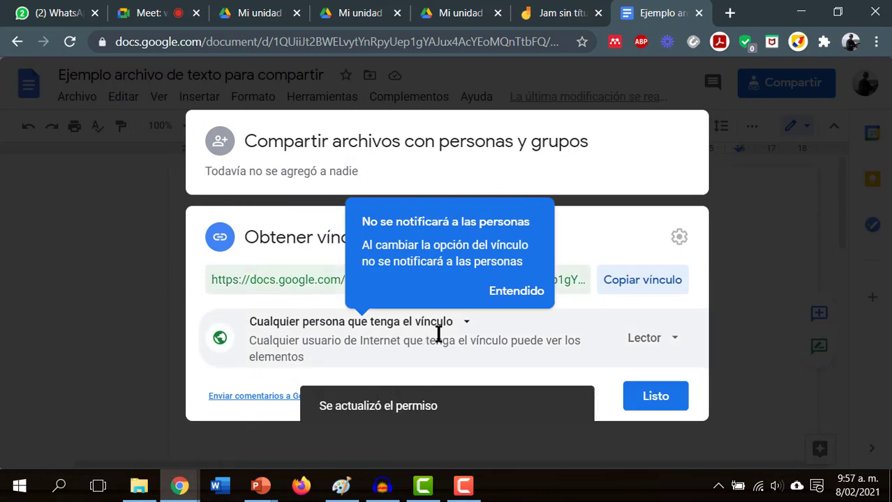
{"action": "left_click", "coordinate": [465, 327]}
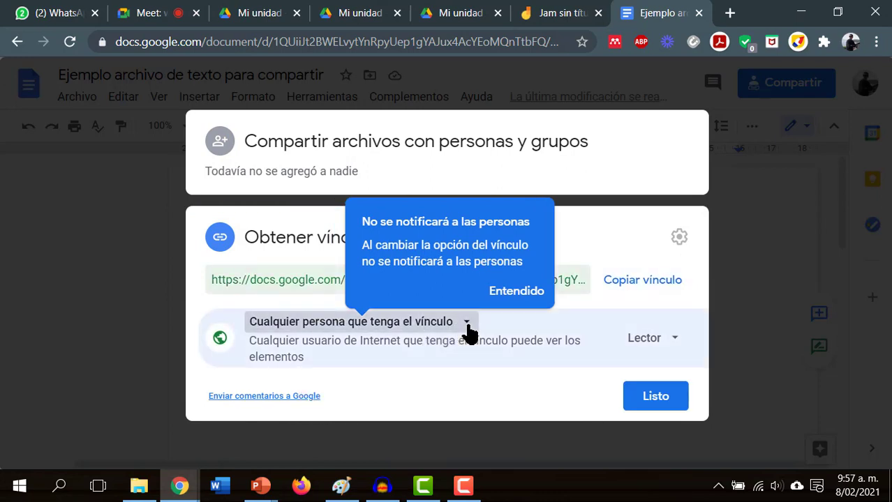
{"action": "left_click", "coordinate": [420, 405]}
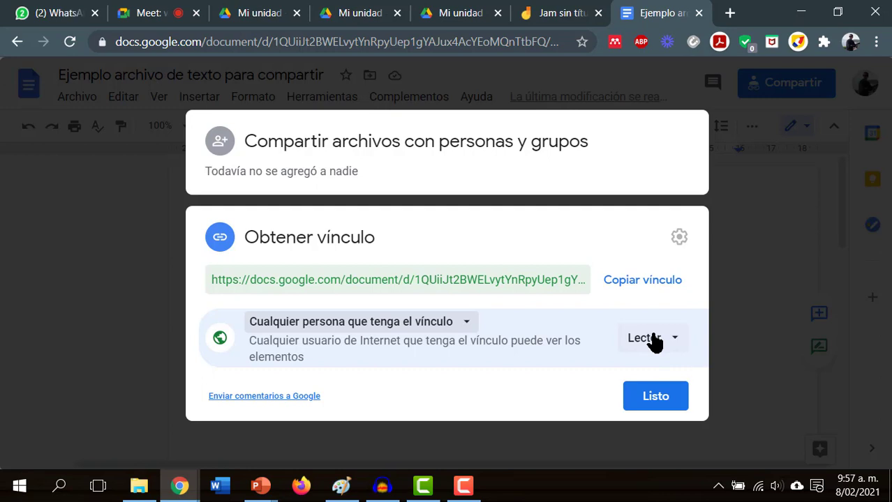
{"action": "left_click", "coordinate": [653, 340]}
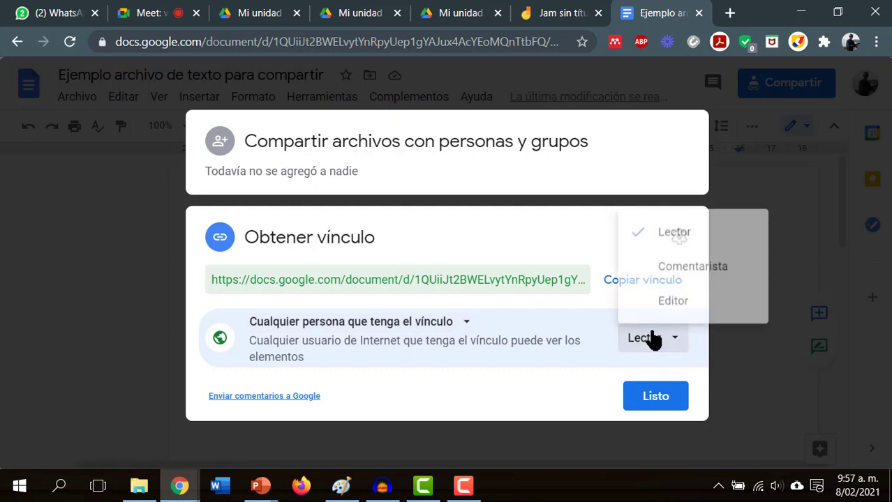
{"action": "left_click", "coordinate": [687, 300]}
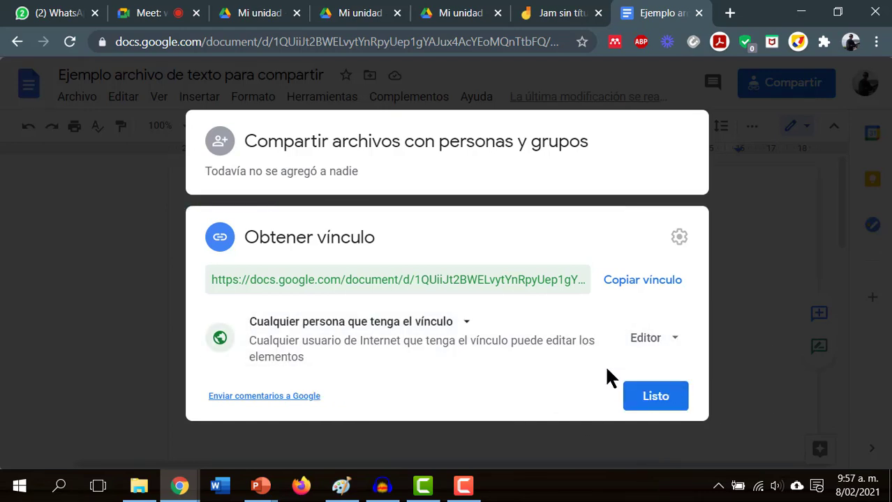
{"action": "left_click", "coordinate": [652, 398]}
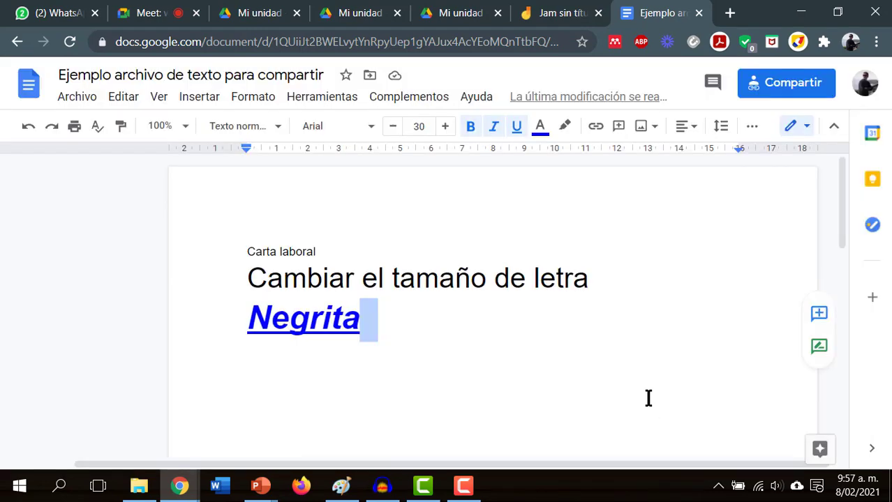
- Copy the document's share link from the Compartir dialog
{"action": "left_click", "coordinate": [780, 90]}
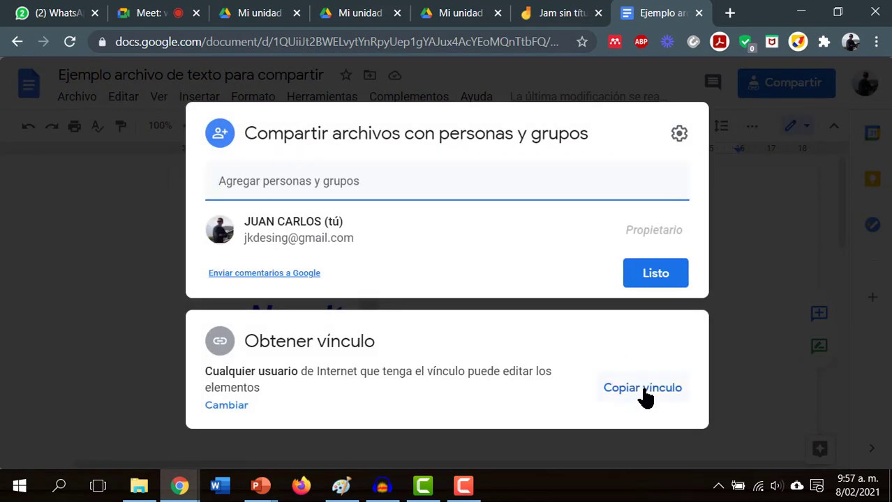
{"action": "left_click", "coordinate": [643, 395]}
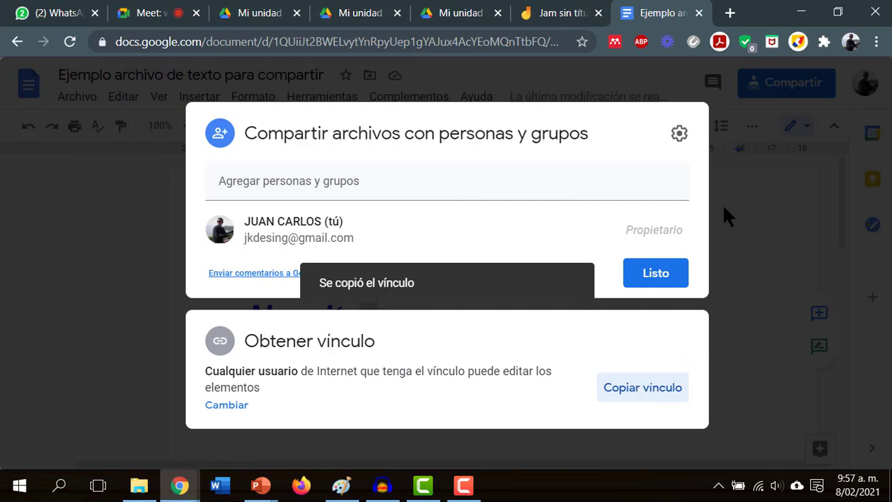
{"action": "left_click", "coordinate": [767, 266]}
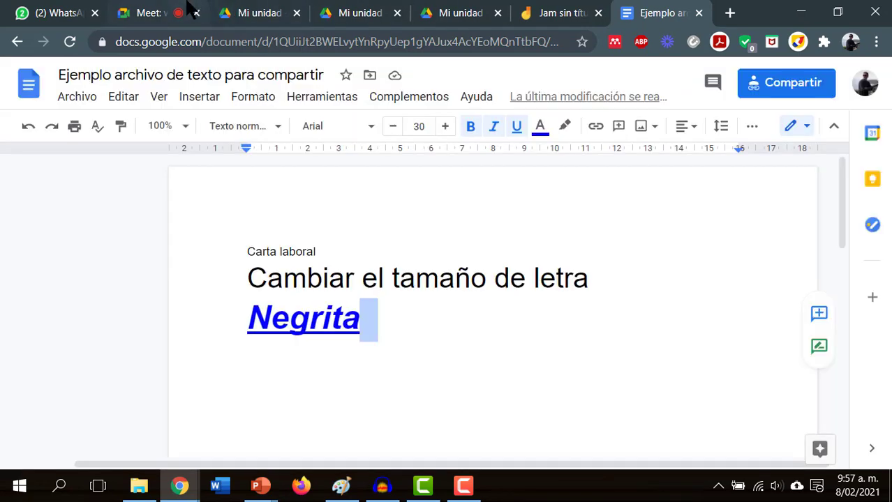
{"action": "left_click", "coordinate": [173, 11]}
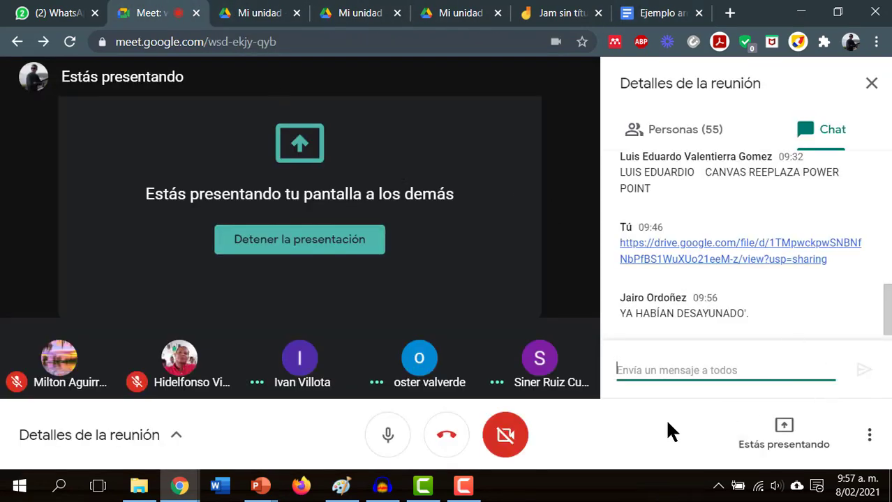
- Paste and send the document link in the Meet chat, then go back to the document
{"action": "key", "text": "ctrl+v"}
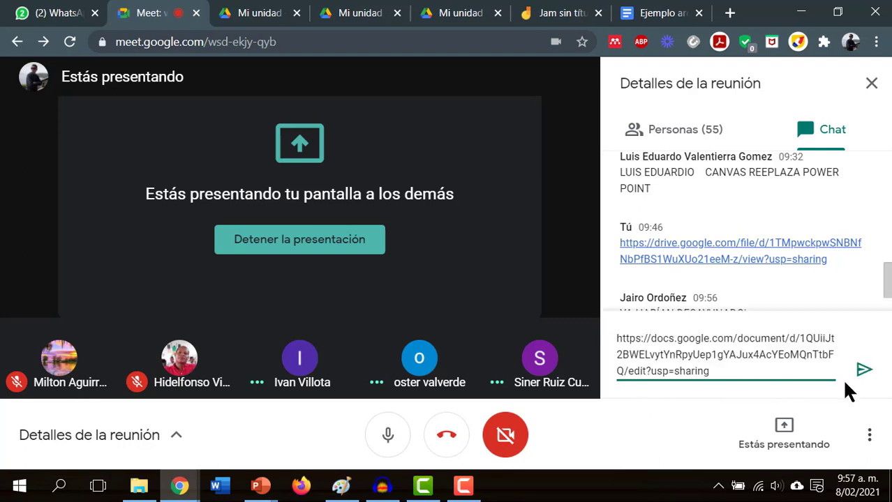
{"action": "left_click", "coordinate": [865, 372]}
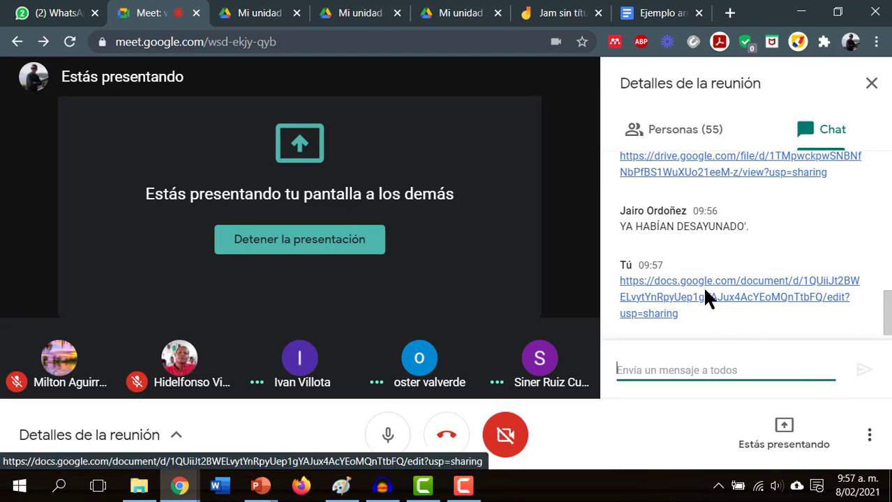
{"action": "left_click", "coordinate": [669, 11]}
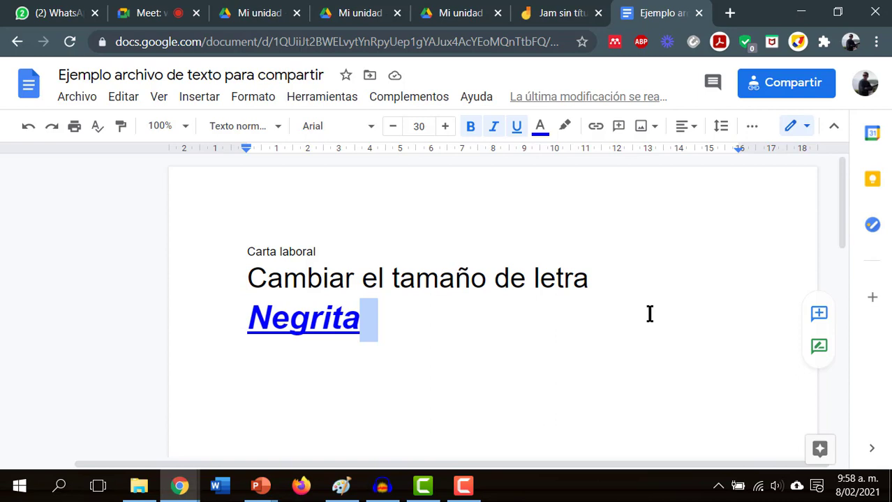
- From the Docs home, switch to Hojas de cálculo through the side menu
{"action": "left_click", "coordinate": [31, 81]}
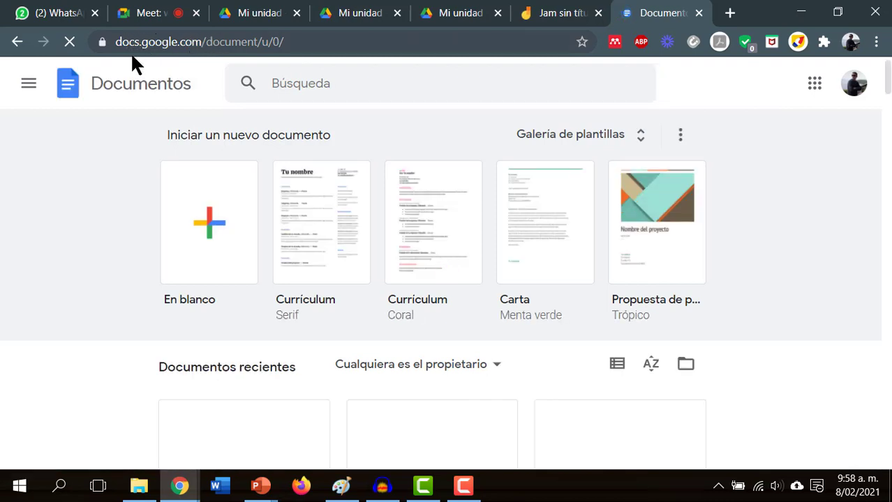
{"action": "left_click", "coordinate": [29, 84]}
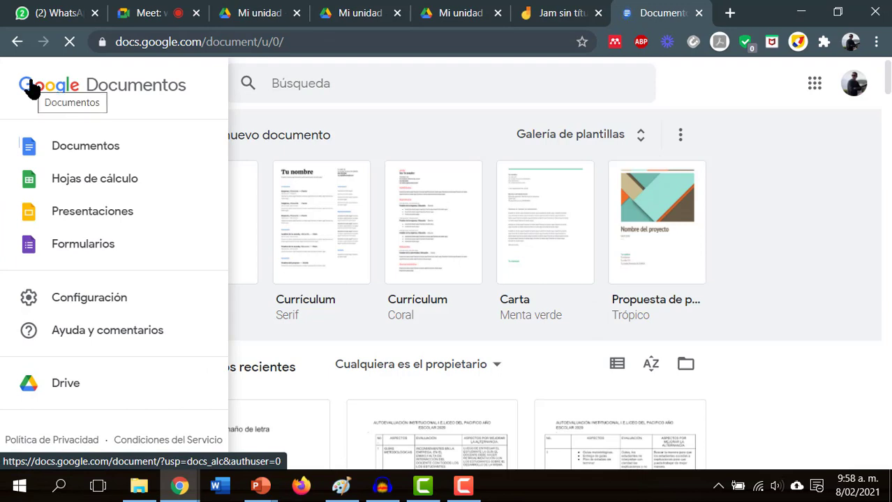
{"action": "left_click", "coordinate": [107, 185]}
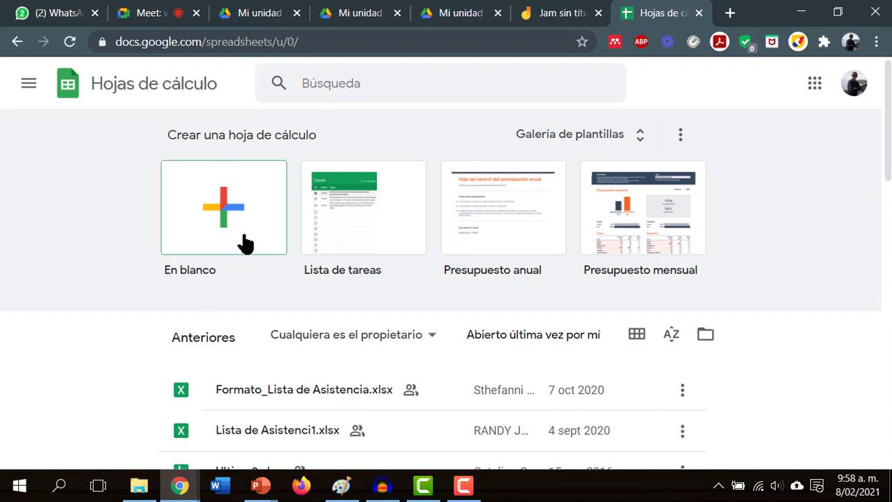
- Create an 'En blanco' spreadsheet and dismiss the Spanish function-names prompt
{"action": "left_click", "coordinate": [250, 233]}
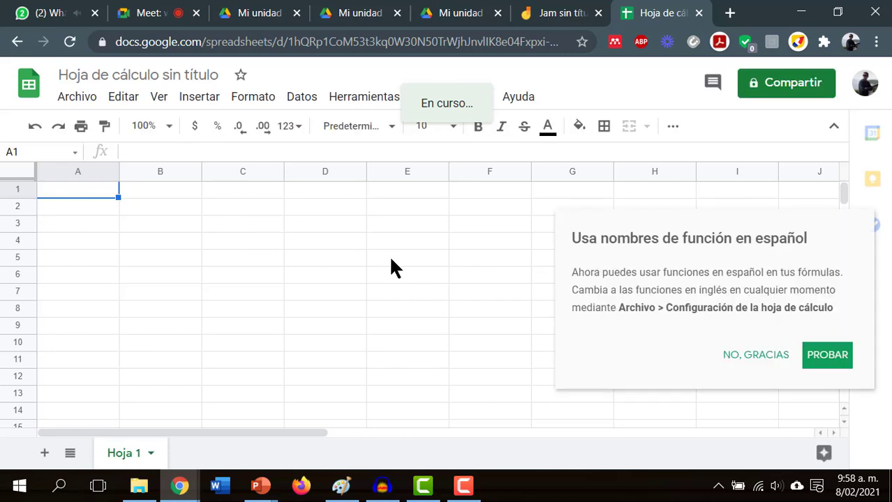
{"action": "left_click", "coordinate": [827, 355]}
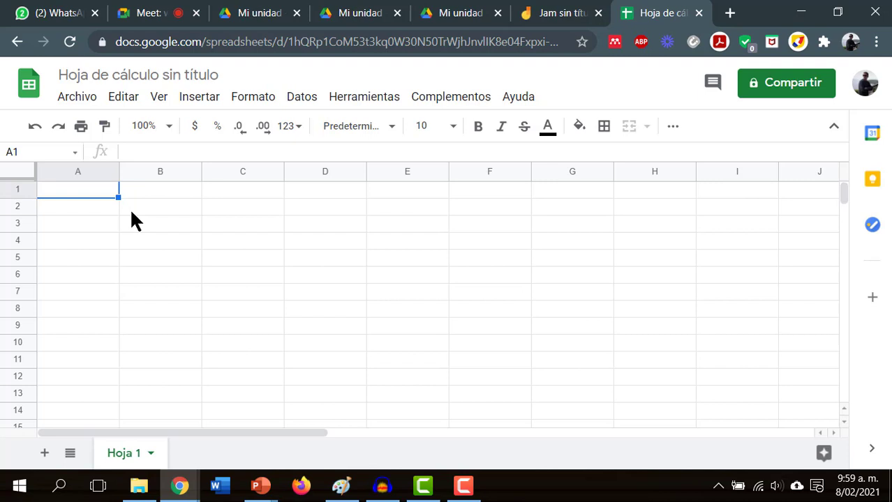
- Enter 1 in cells B2 and B3
{"action": "key", "text": "Right"}
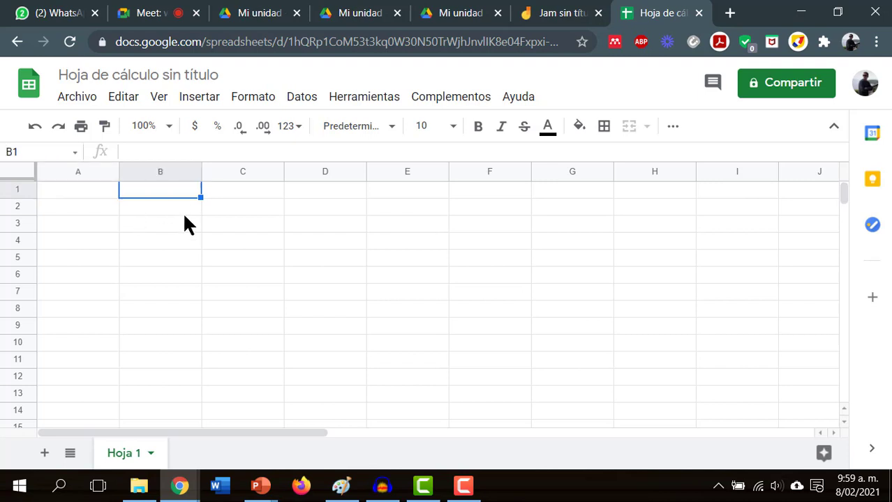
{"action": "key", "text": "Down"}
{"action": "type", "text": "1"}
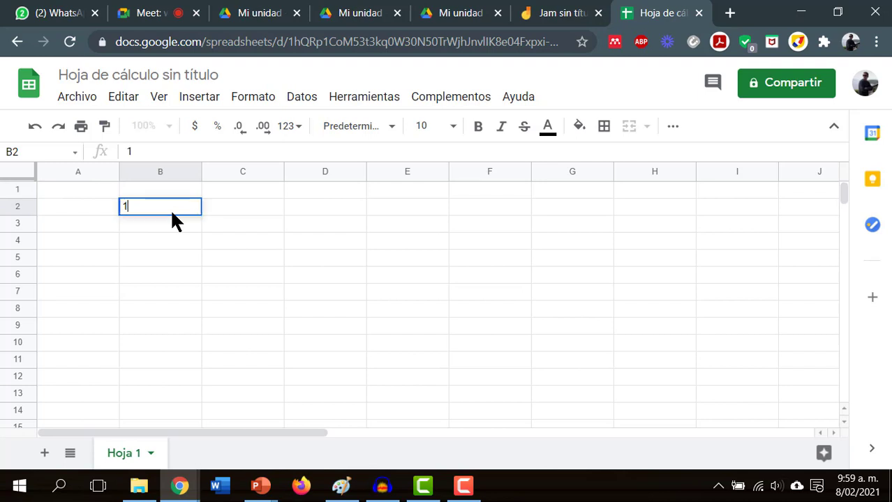
{"action": "key", "text": "Return"}
{"action": "type", "text": "1"}
{"action": "key", "text": "Return"}
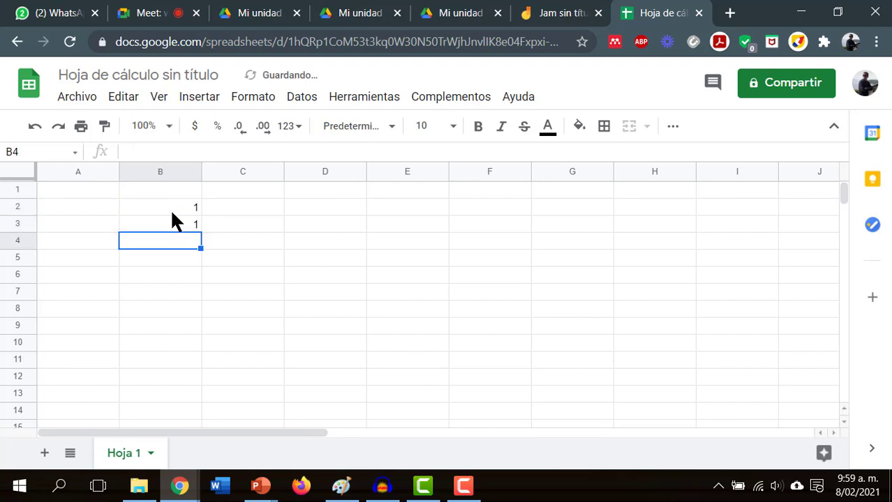
- Put the formula =B2+B3 in B4 so it shows 2
{"action": "type", "text": "="}
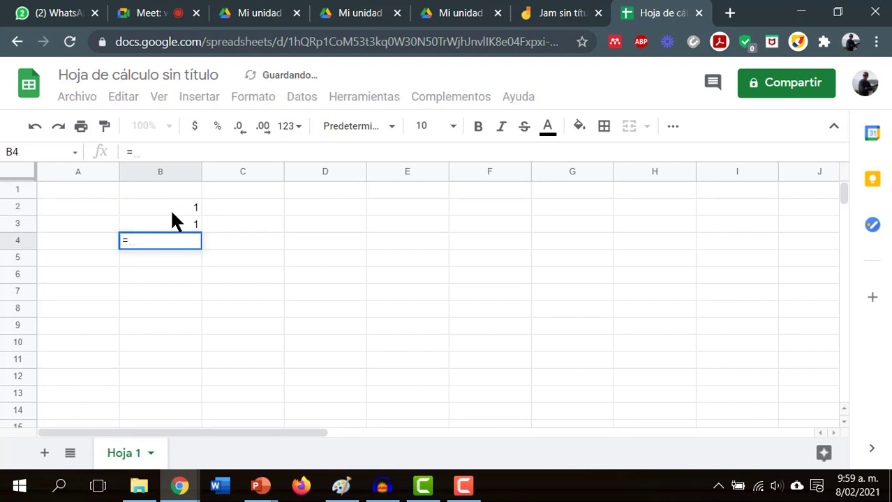
{"action": "left_click", "coordinate": [172, 207]}
{"action": "type", "text": "+"}
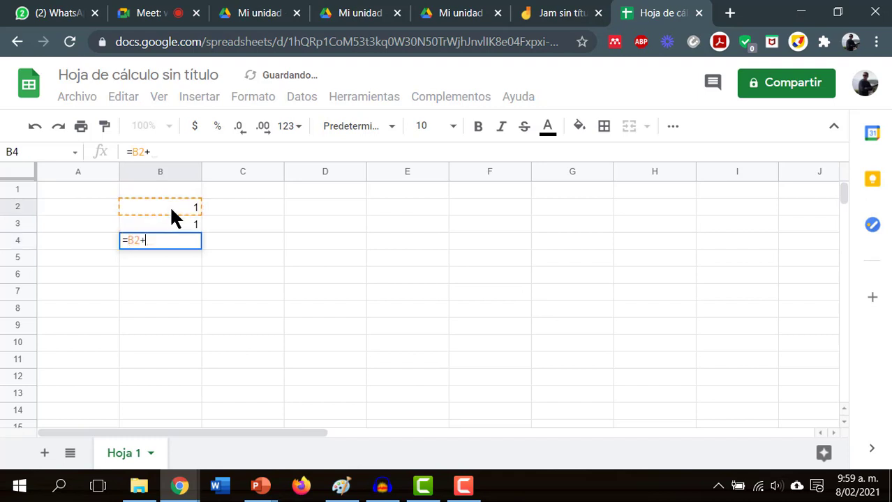
{"action": "left_click", "coordinate": [160, 225]}
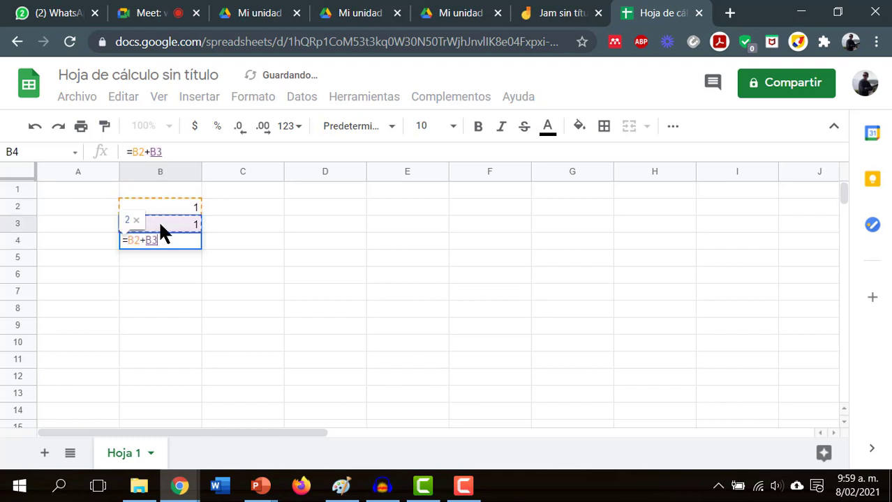
{"action": "key", "text": "Return"}
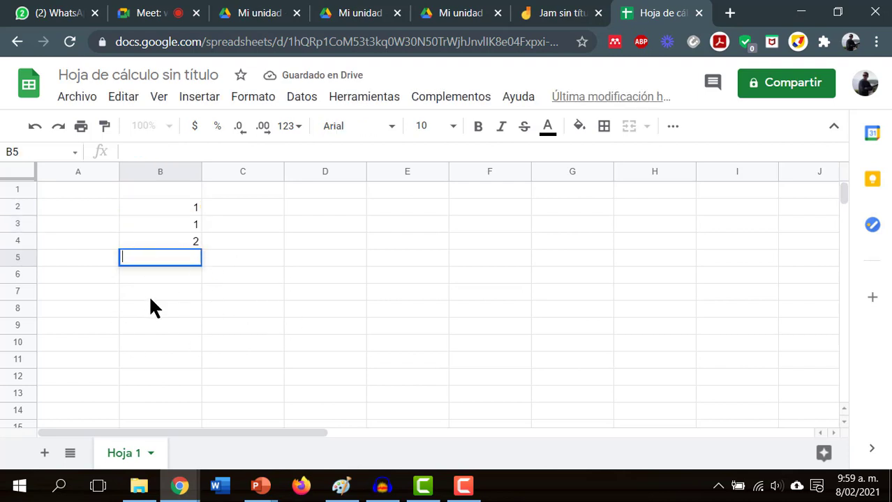
{"action": "left_click", "coordinate": [180, 207]}
{"action": "left_click", "coordinate": [180, 226]}
{"action": "left_click", "coordinate": [187, 237]}
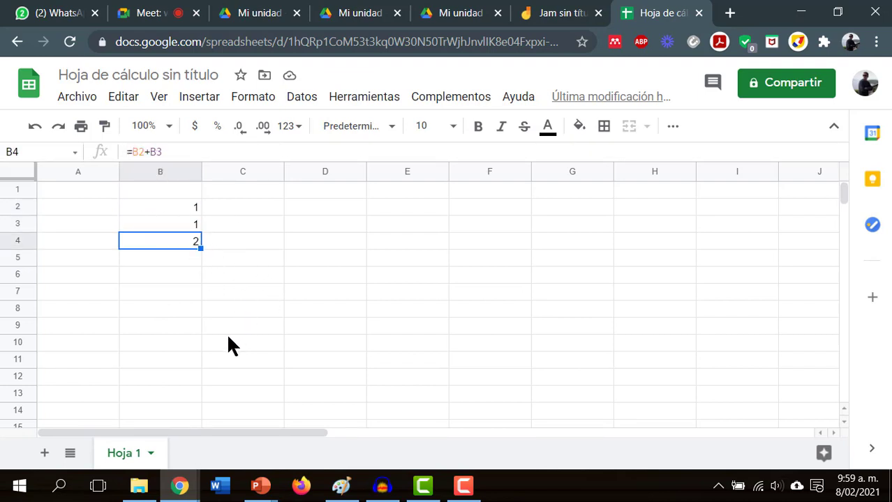
- Replace B2 with 55 and B3 with 10 so B4 shows 65
{"action": "left_click", "coordinate": [181, 209]}
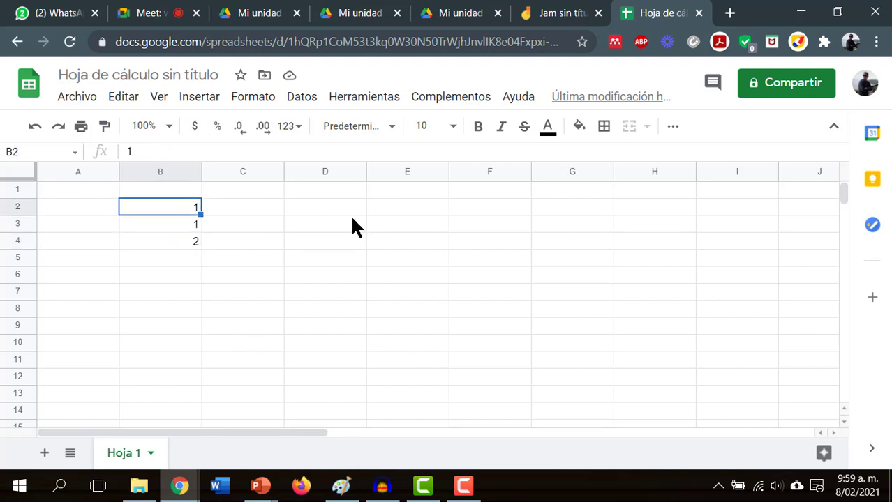
{"action": "type", "text": "55"}
{"action": "key", "text": "Return"}
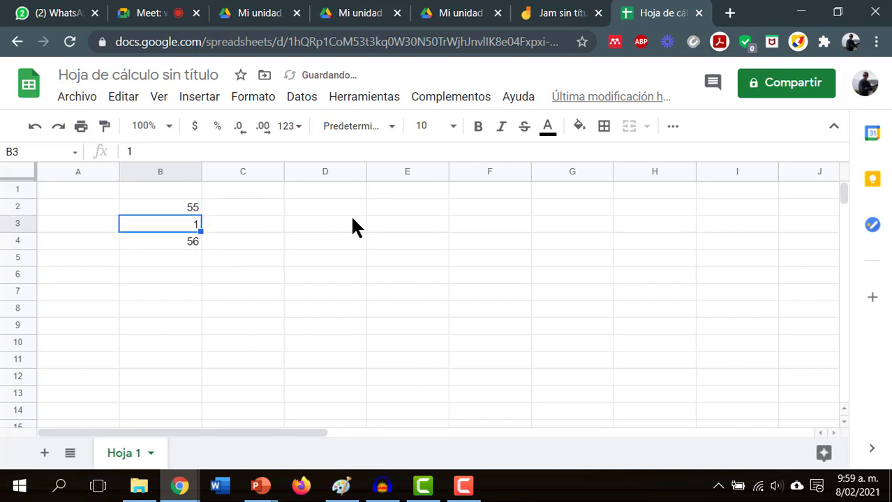
{"action": "type", "text": "10"}
{"action": "key", "text": "Return"}
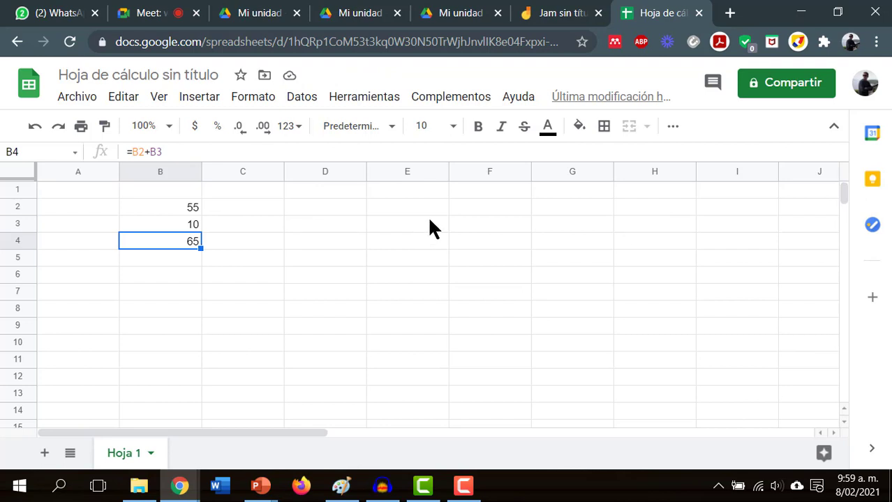
- Share the spreadsheet as Lector with anyone who has the link and copy the link
{"action": "left_click", "coordinate": [783, 88]}
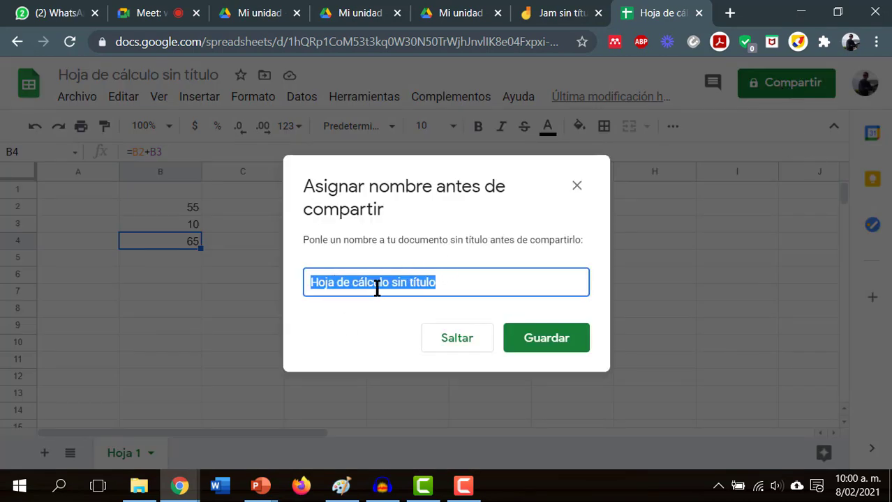
{"action": "left_click", "coordinate": [547, 341]}
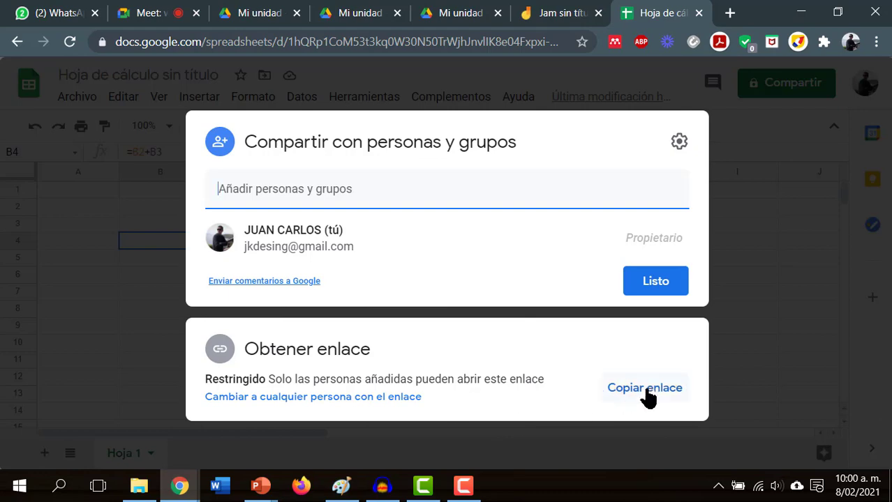
{"action": "left_click", "coordinate": [657, 390]}
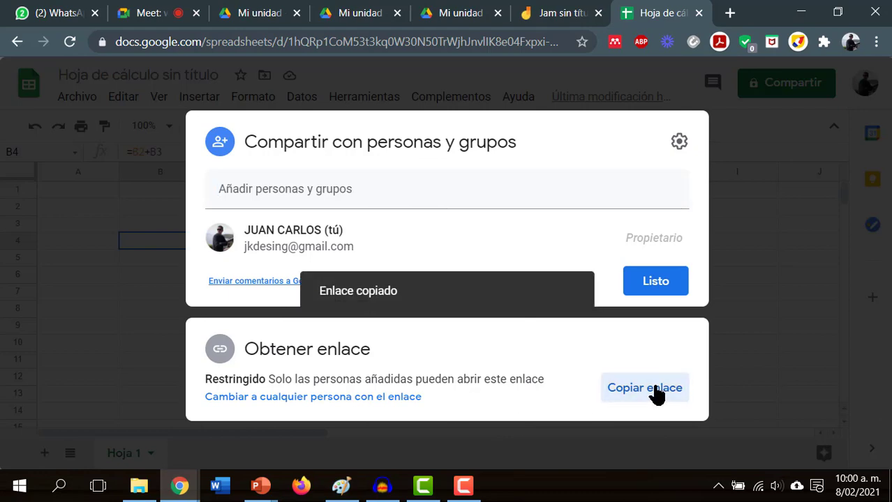
{"action": "left_click", "coordinate": [314, 398]}
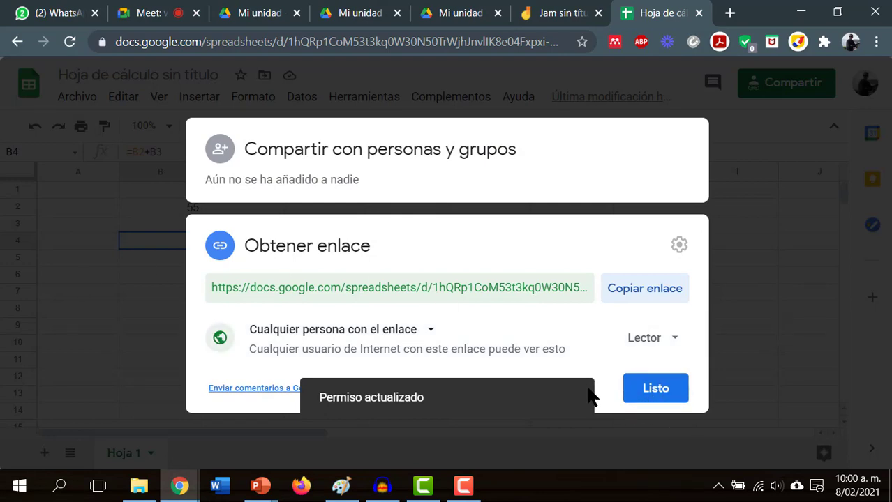
{"action": "left_click", "coordinate": [658, 292]}
{"action": "left_click", "coordinate": [660, 392]}
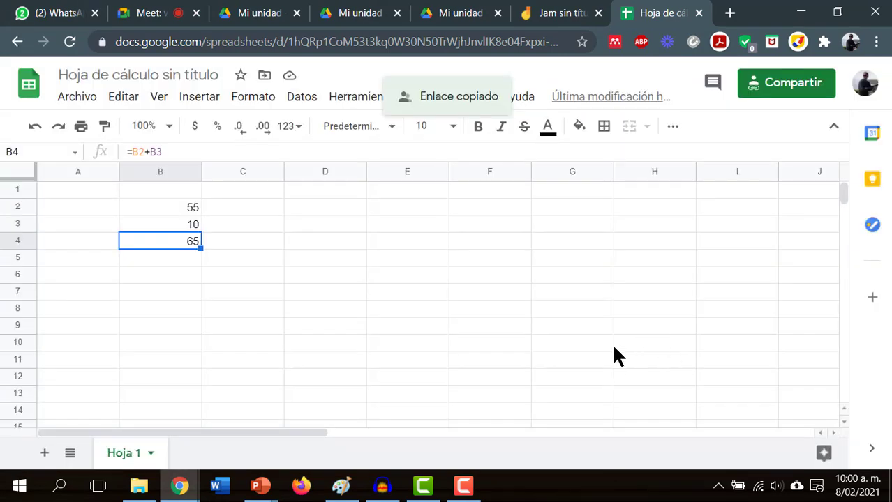
- Paste and send the copied spreadsheet share link in the Meet chat, then return to the spreadsheet
{"action": "left_click", "coordinate": [160, 9]}
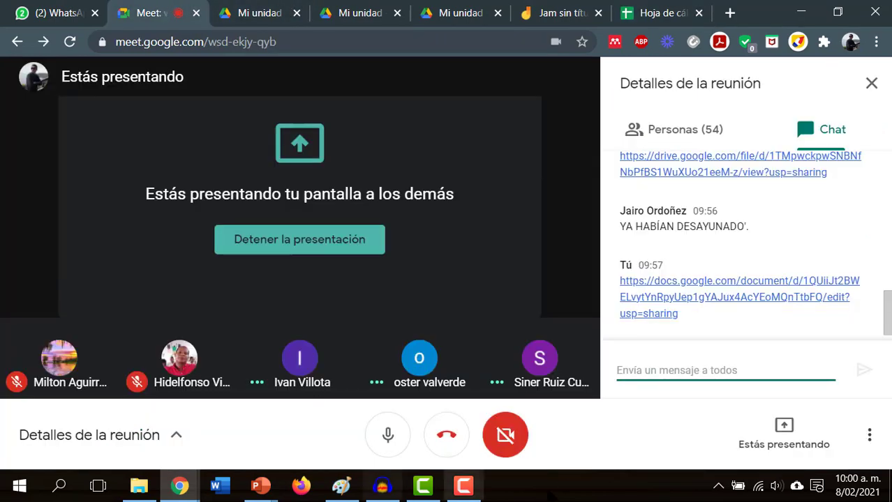
{"action": "left_click", "coordinate": [627, 372]}
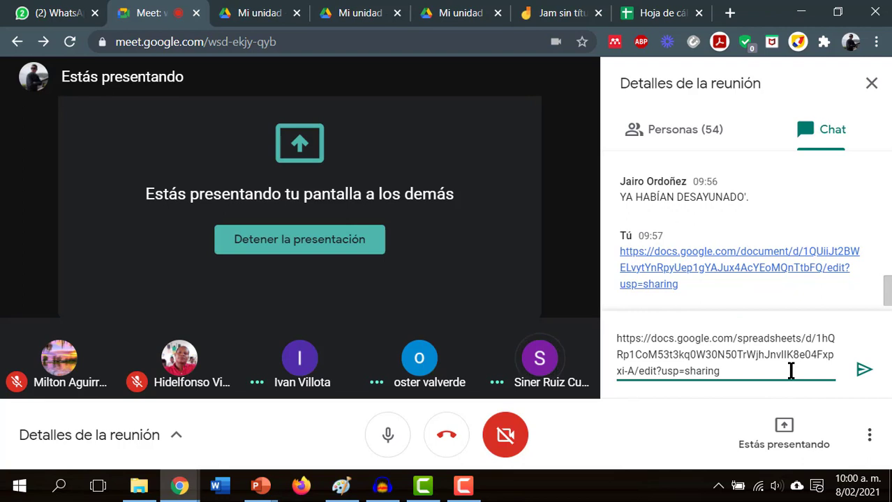
{"action": "left_click", "coordinate": [863, 369]}
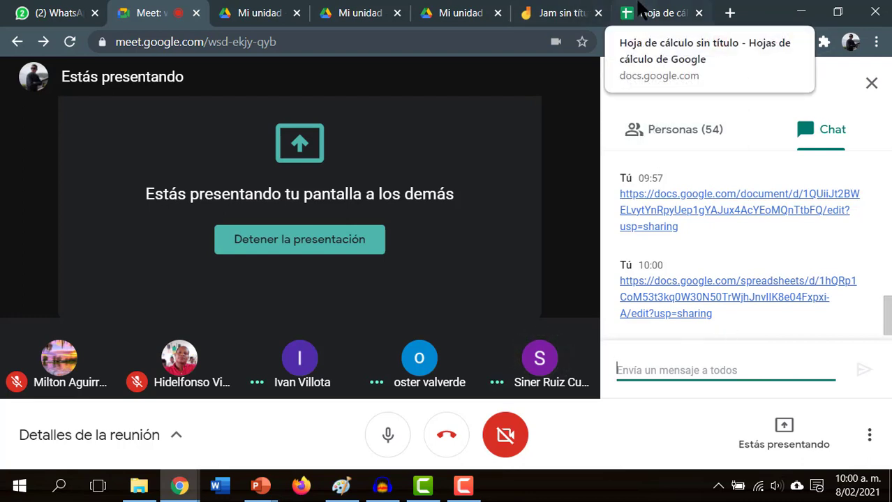
{"action": "left_click", "coordinate": [666, 12]}
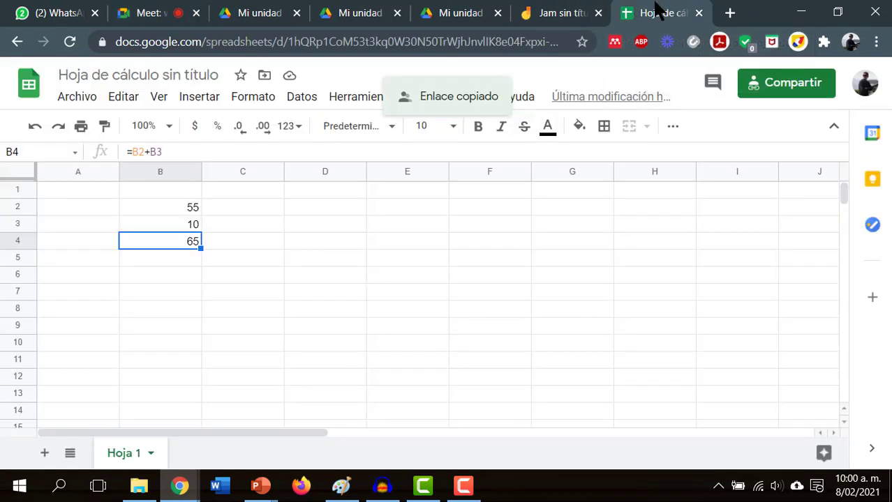
- Go to the Google Sheets home page listing recent spreadsheets, then switch back to the meeting
{"action": "left_click", "coordinate": [29, 89]}
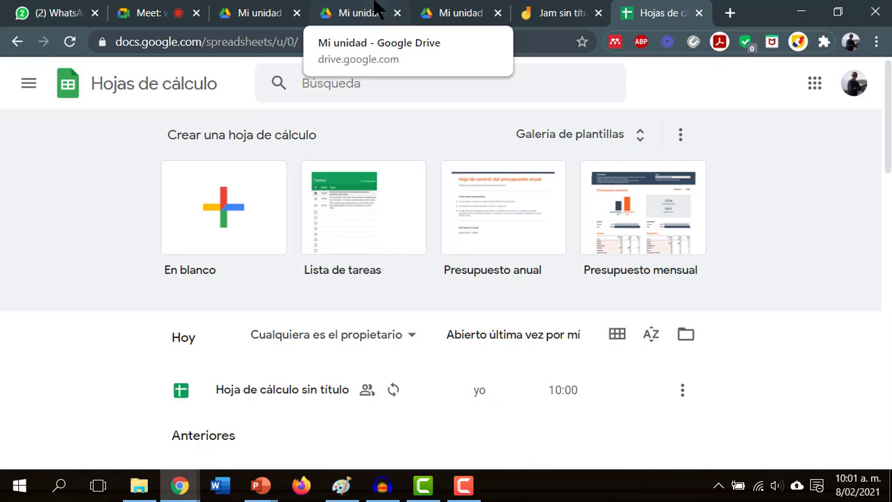
{"action": "left_click", "coordinate": [150, 13]}
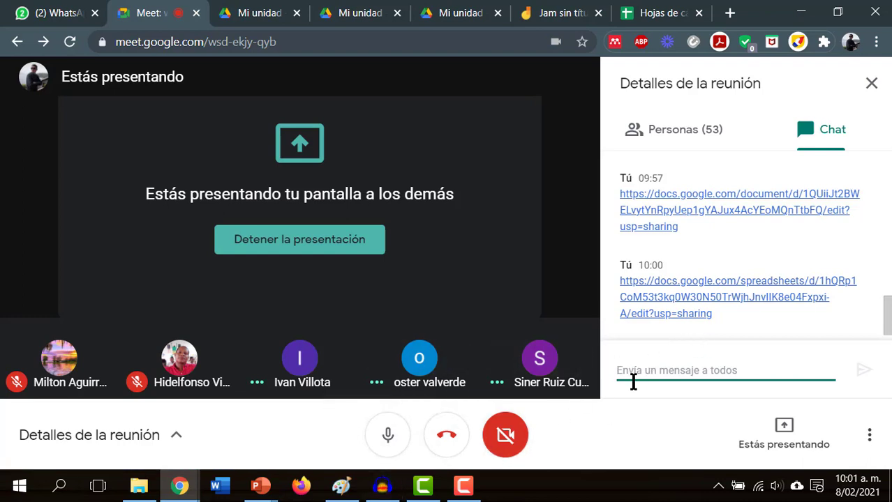
- Review the Meet chat showing the document link (09:57) and spreadsheet link (10:00)
{"action": "mouse_move", "coordinate": [442, 482]}
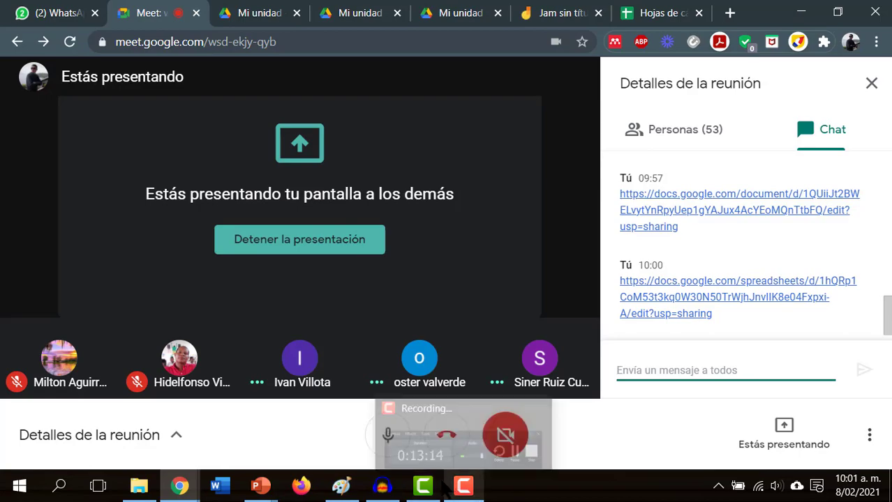